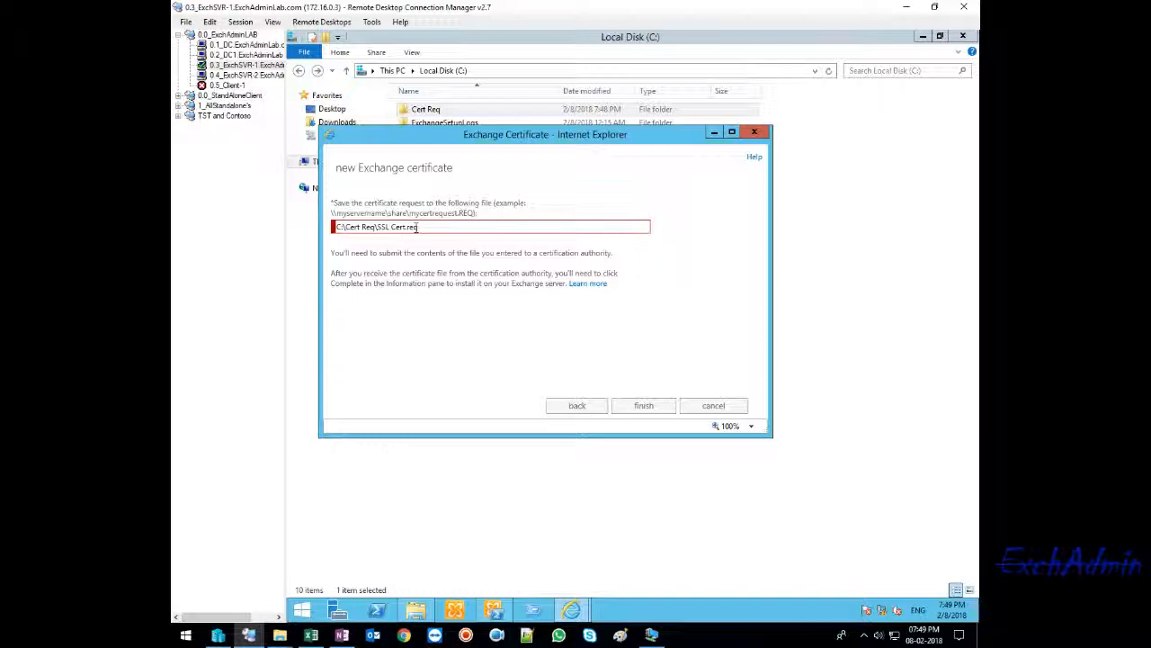
{"action": "left_click_drag", "start_coordinate": [477, 213], "coordinate": [340, 219]}
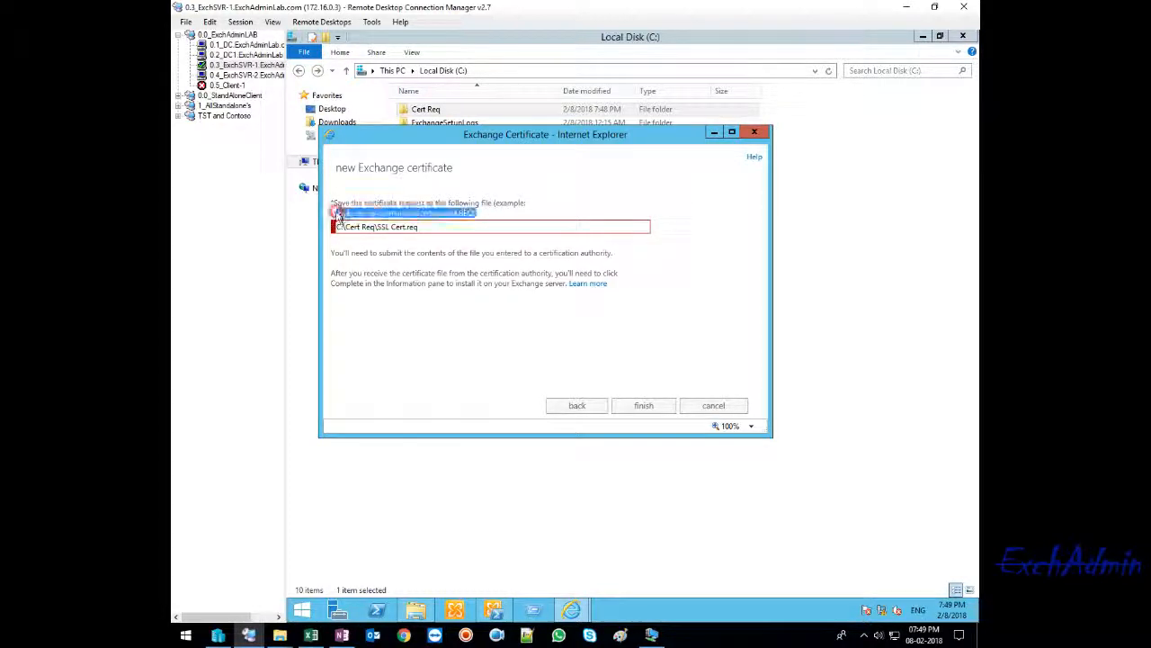
{"action": "left_click", "coordinate": [333, 215]}
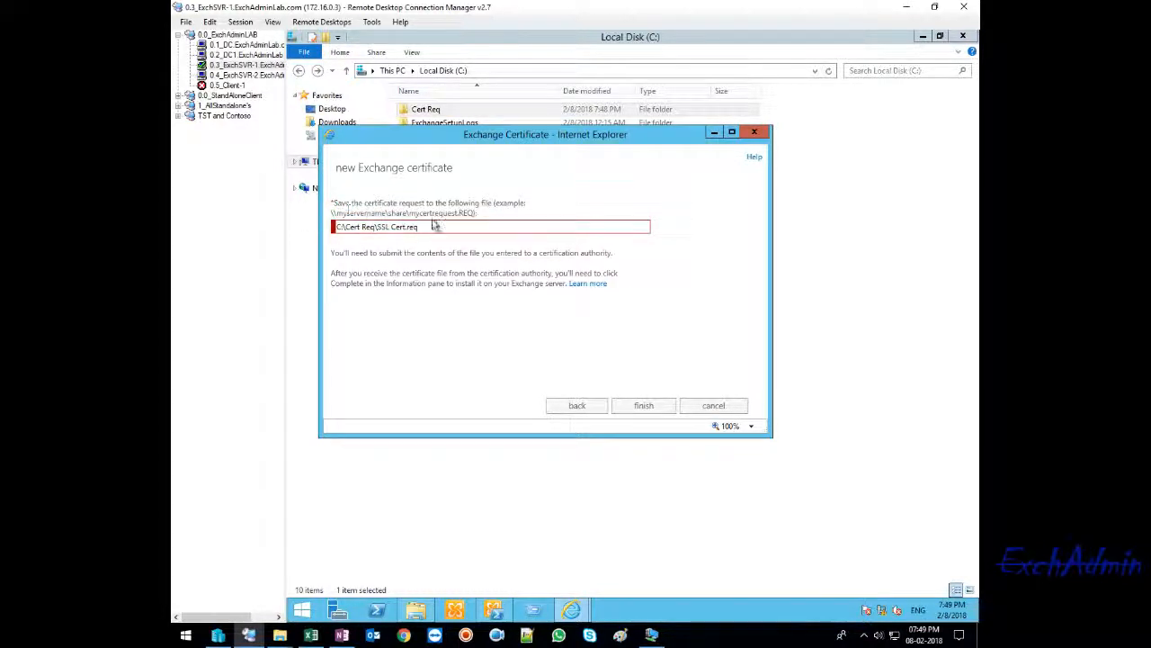
{"action": "mouse_move", "coordinate": [471, 213]}
{"action": "left_mouse_down"}
{"action": "mouse_move", "coordinate": [310, 216]}
{"action": "mouse_move", "coordinate": [460, 212]}
{"action": "left_mouse_up"}
{"action": "left_click", "coordinate": [336, 214]}
- Open the file sharing settings of the Cert Req folder on Local Disk (C:)
{"action": "left_click", "coordinate": [534, 328]}
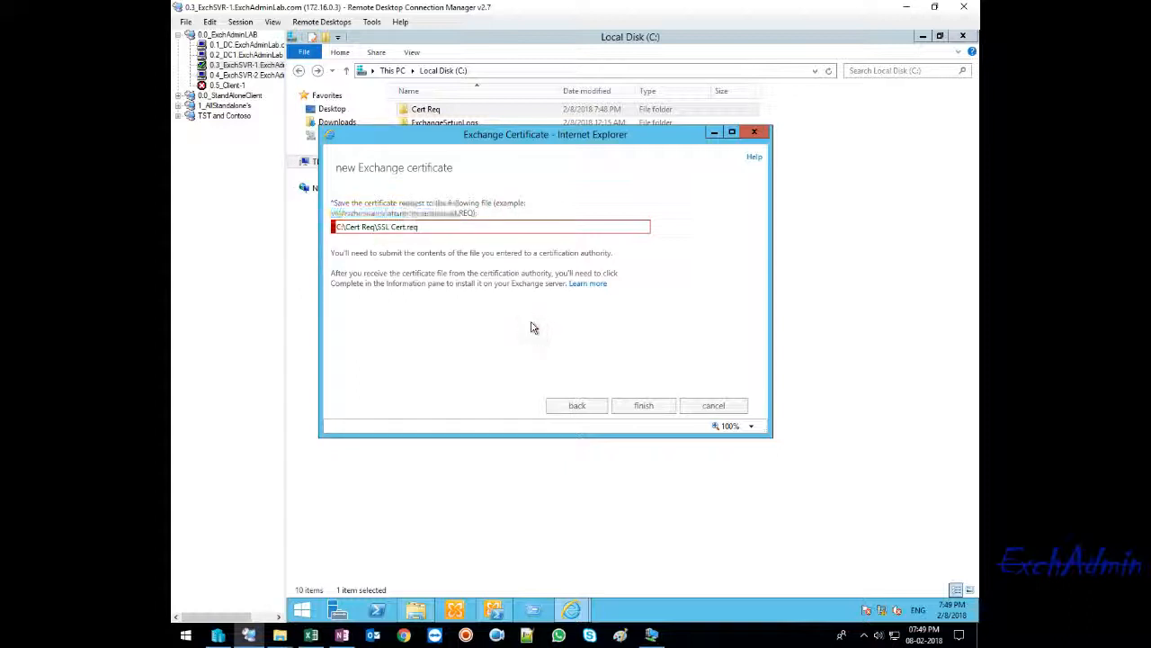
{"action": "left_click", "coordinate": [621, 521]}
{"action": "right_click", "coordinate": [425, 109]}
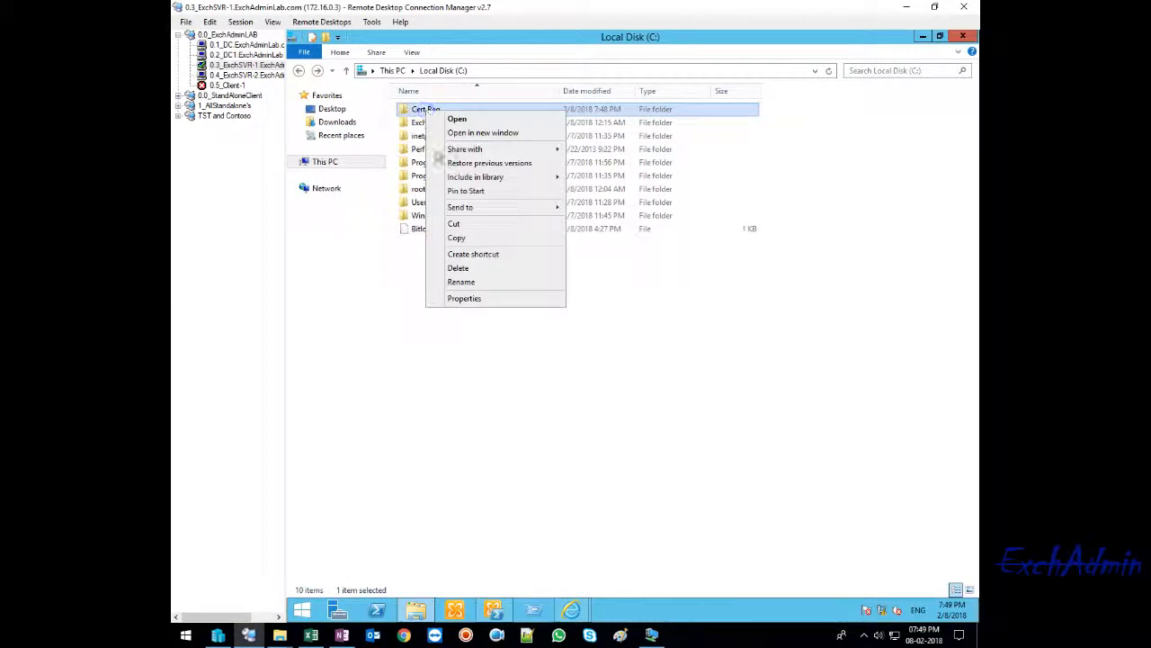
{"action": "left_click", "coordinate": [470, 299]}
{"action": "left_click", "coordinate": [482, 141]}
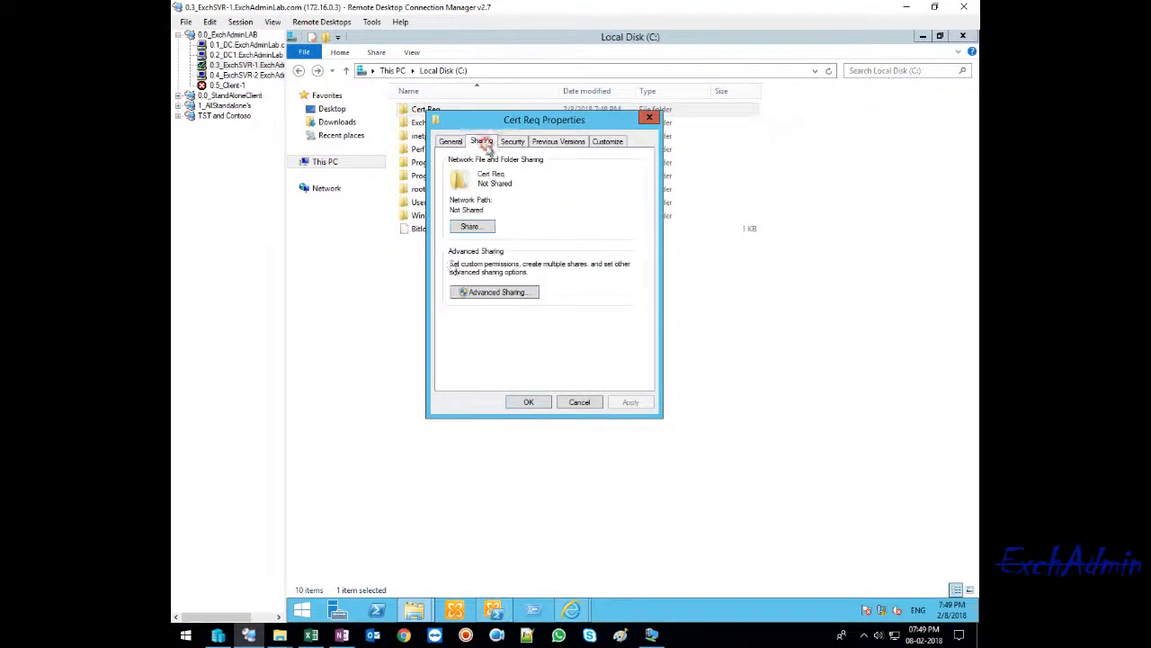
{"action": "left_click", "coordinate": [469, 226]}
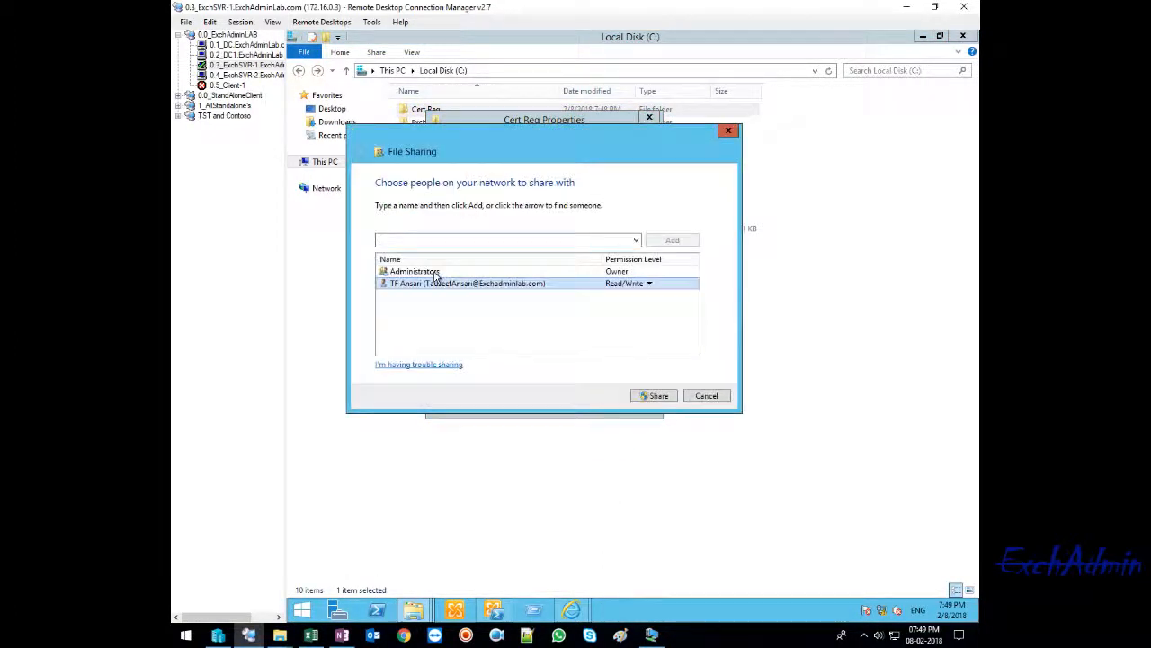
- Share the Cert Req folder with Everyone at the Read/Write permission level
{"action": "left_click", "coordinate": [636, 240]}
{"action": "left_click", "coordinate": [432, 258]}
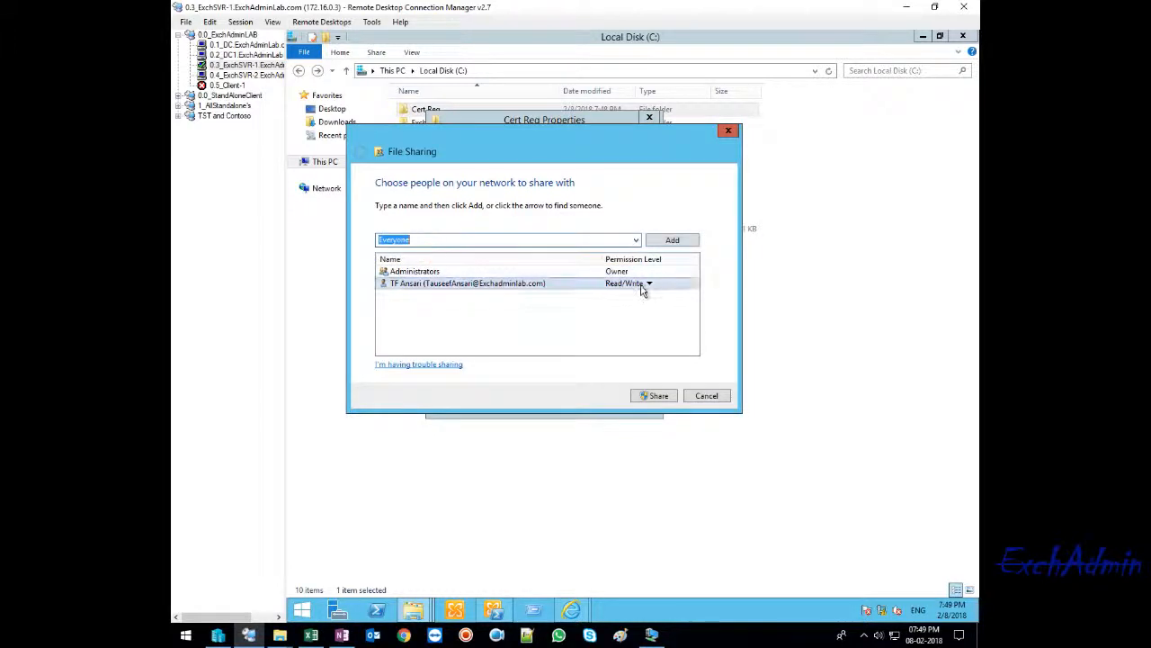
{"action": "left_click", "coordinate": [671, 240]}
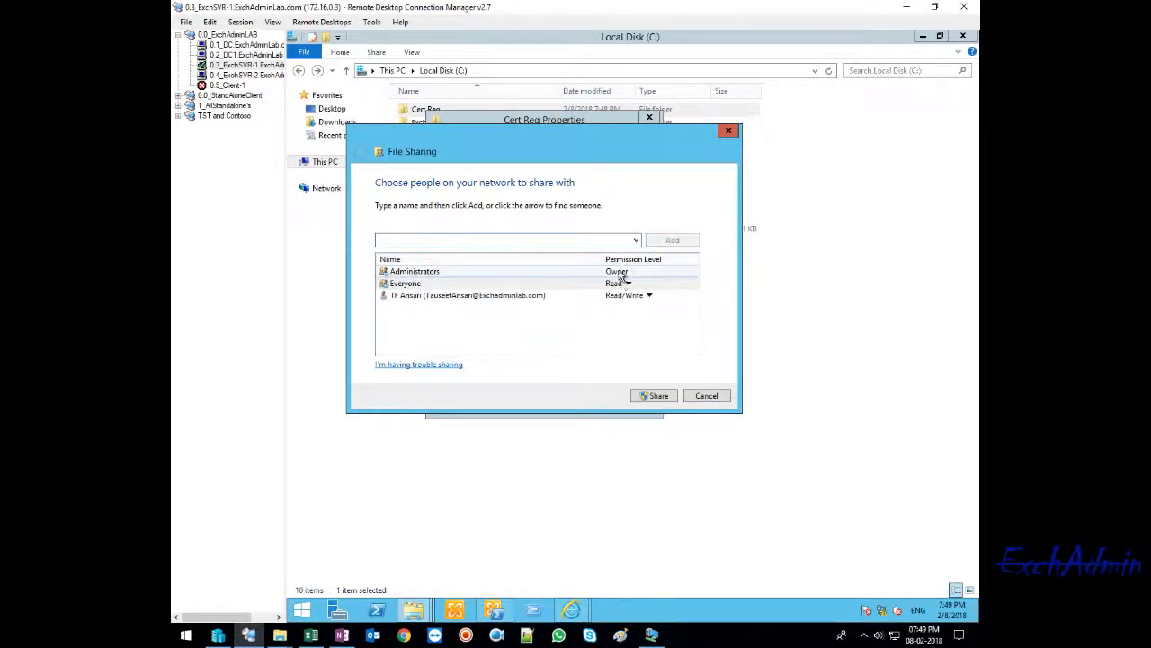
{"action": "left_click", "coordinate": [625, 283]}
{"action": "left_click", "coordinate": [673, 298]}
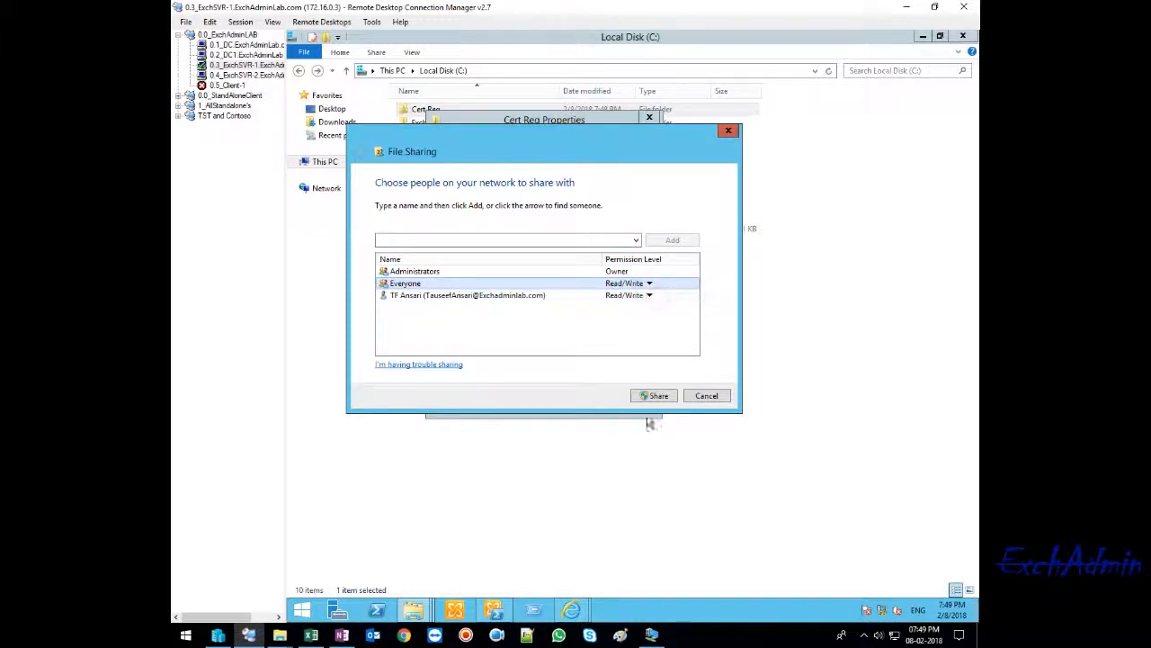
{"action": "left_click", "coordinate": [654, 395]}
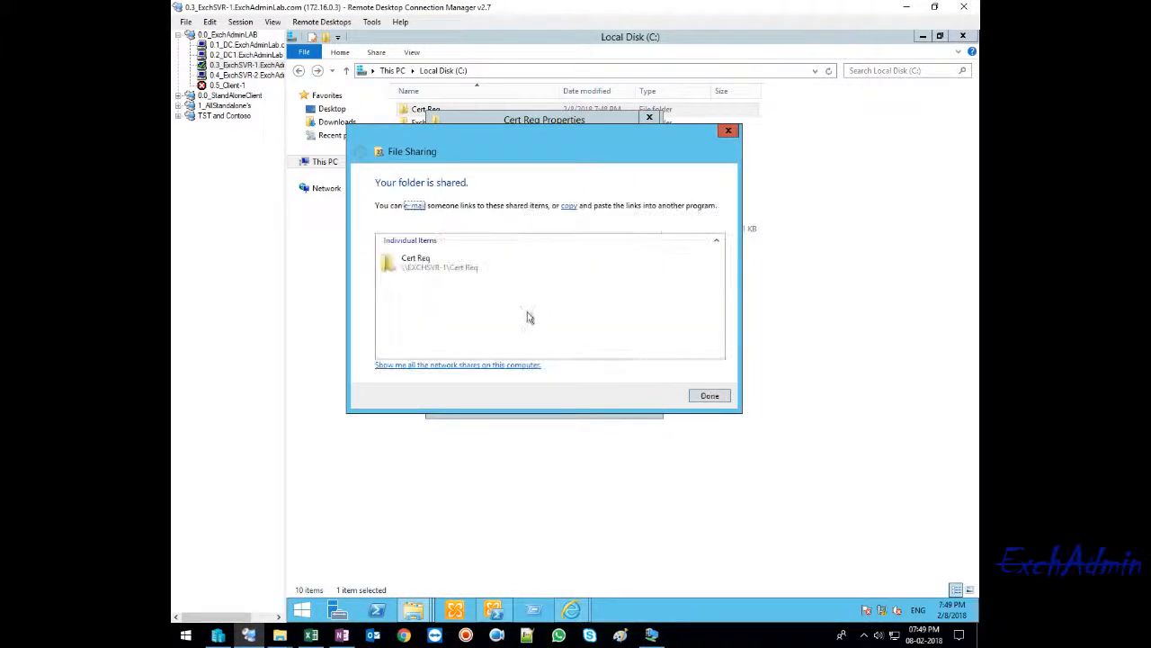
{"action": "left_click", "coordinate": [709, 395]}
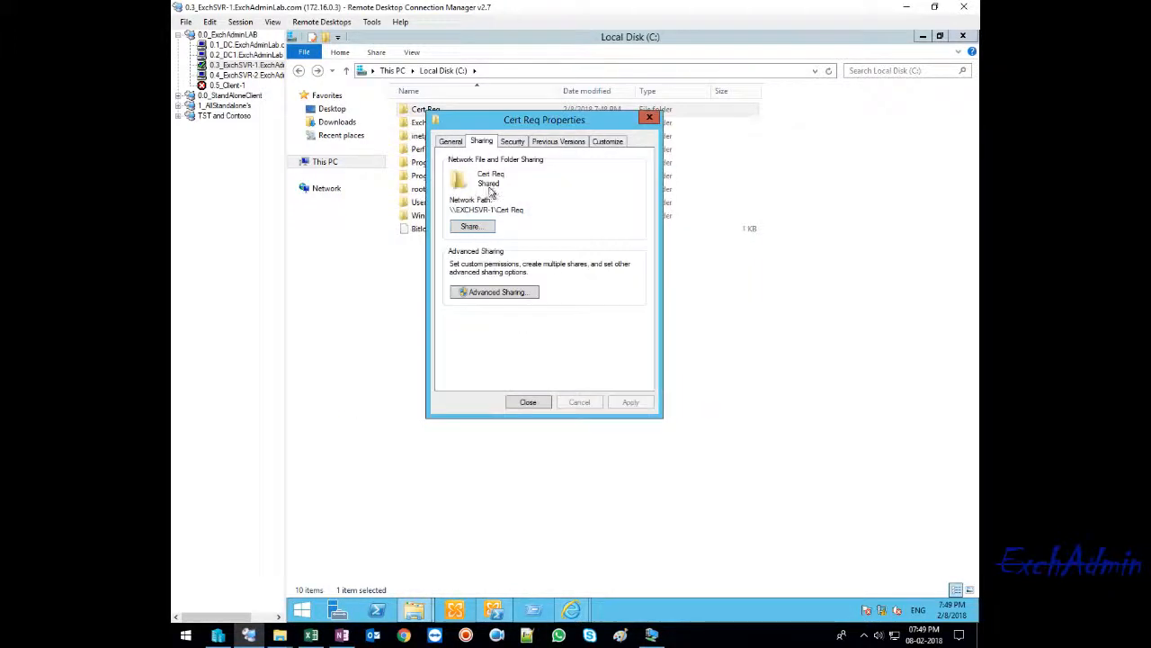
- Review the security permissions for Everyone on the Cert Req folder, then close its properties
{"action": "left_click", "coordinate": [513, 142]}
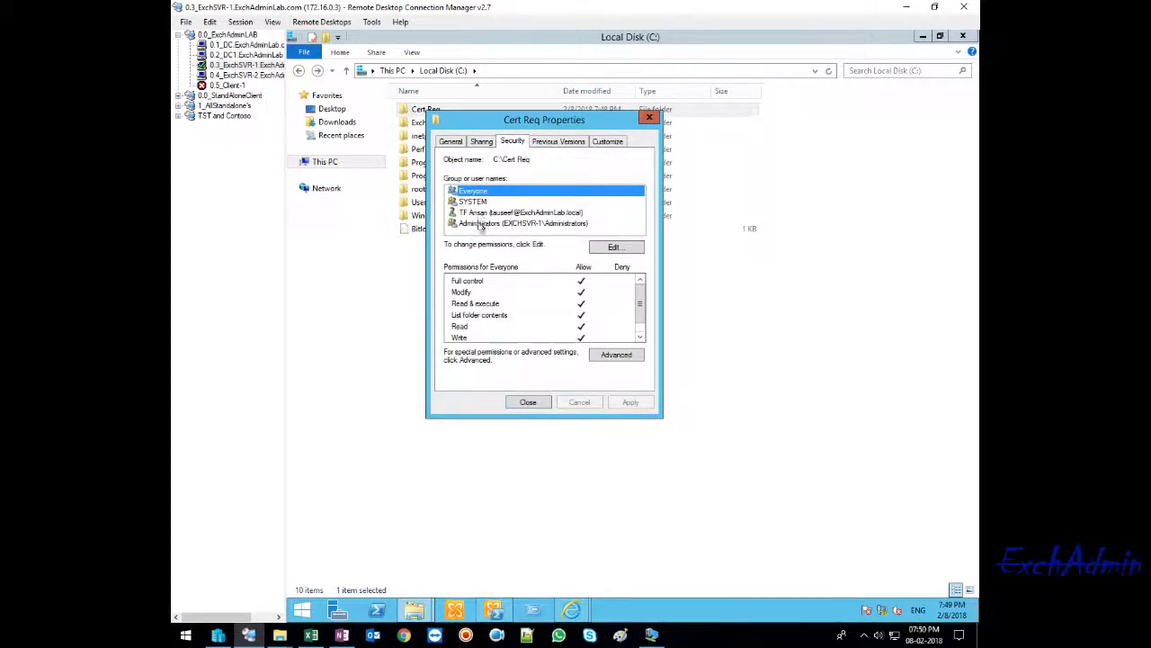
{"action": "left_click_drag", "start_coordinate": [636, 304], "coordinate": [640, 322]}
{"action": "left_click", "coordinate": [528, 402]}
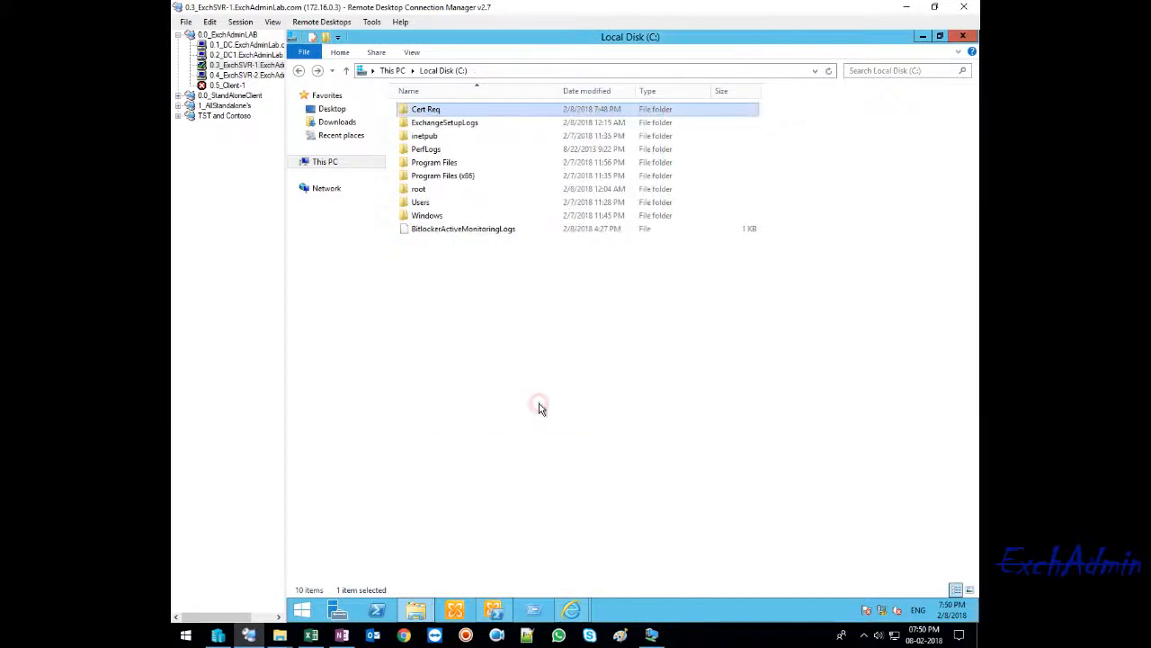
- Check the advanced share permissions granted to Everyone on the Cert Req folder and close the dialogs
{"action": "right_click", "coordinate": [435, 108]}
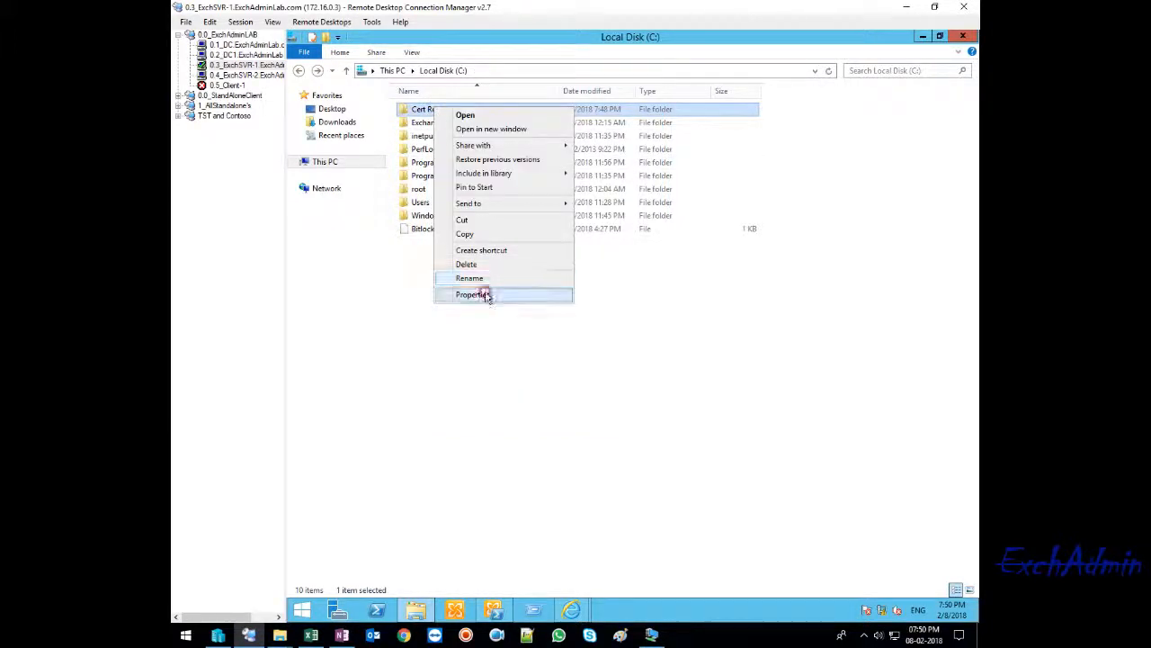
{"action": "left_click", "coordinate": [477, 294]}
{"action": "left_click", "coordinate": [491, 137]}
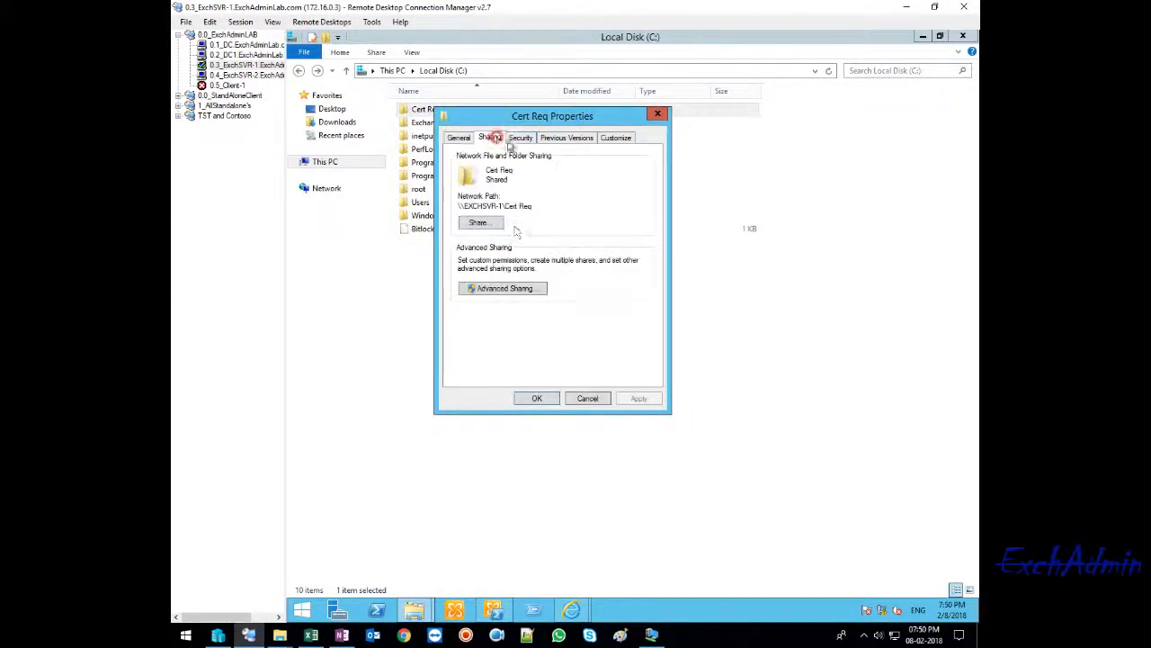
{"action": "left_click", "coordinate": [501, 288]}
{"action": "left_click", "coordinate": [485, 310]}
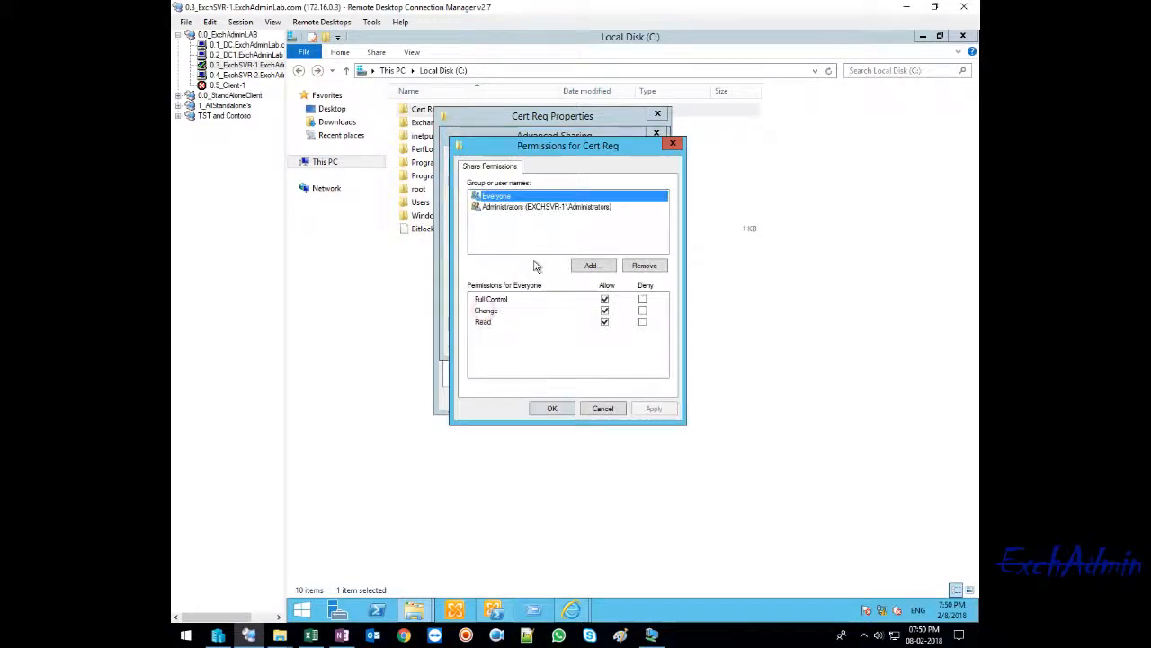
{"action": "left_click", "coordinate": [566, 409]}
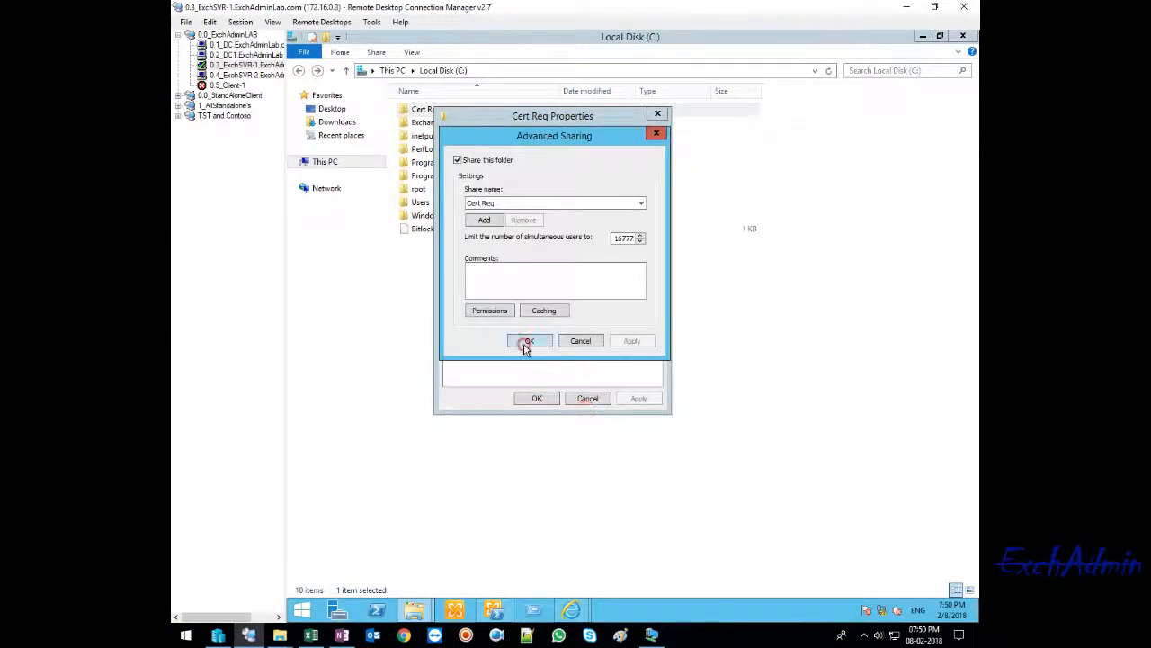
{"action": "left_click", "coordinate": [527, 343]}
{"action": "left_click", "coordinate": [545, 404]}
- Copy the Cert Req folder's network path from its sharing properties
{"action": "right_click", "coordinate": [419, 108]}
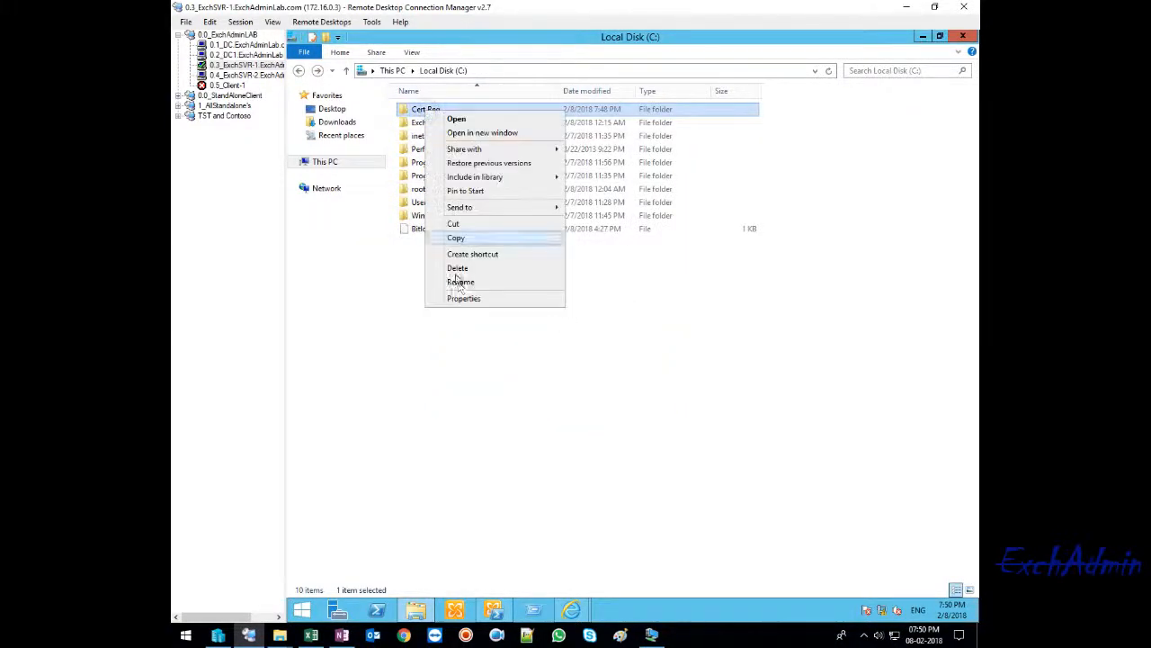
{"action": "left_click", "coordinate": [458, 298]}
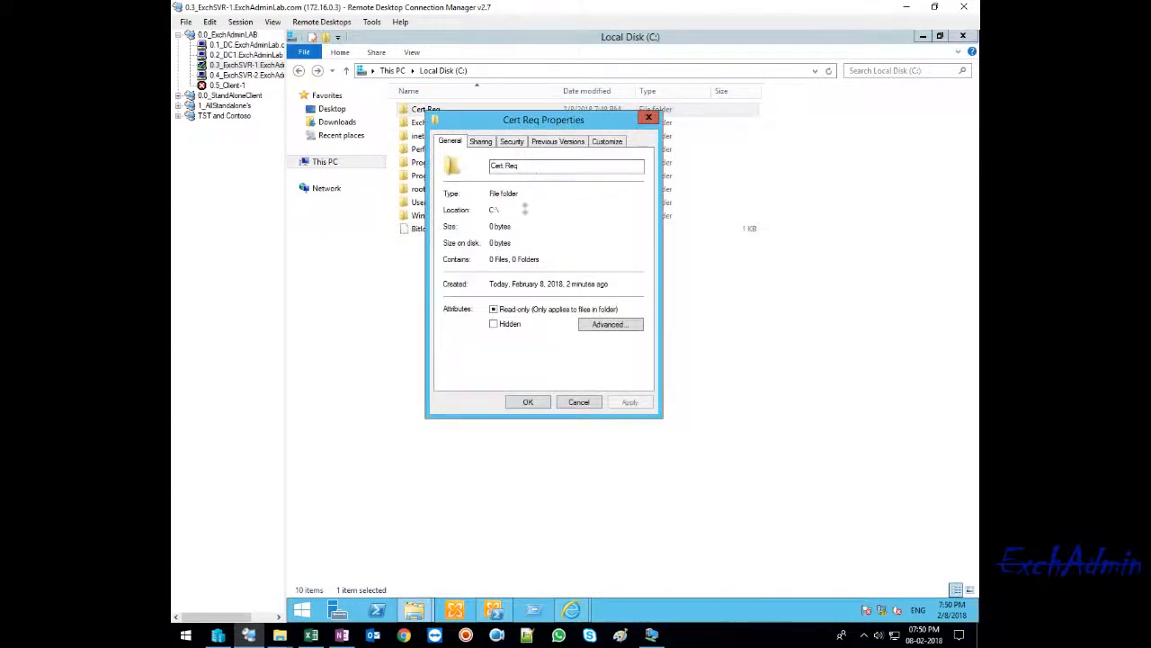
{"action": "left_click", "coordinate": [480, 141]}
{"action": "left_click_drag", "start_coordinate": [522, 211], "coordinate": [291, 212]}
{"action": "key", "text": "ctrl+c"}
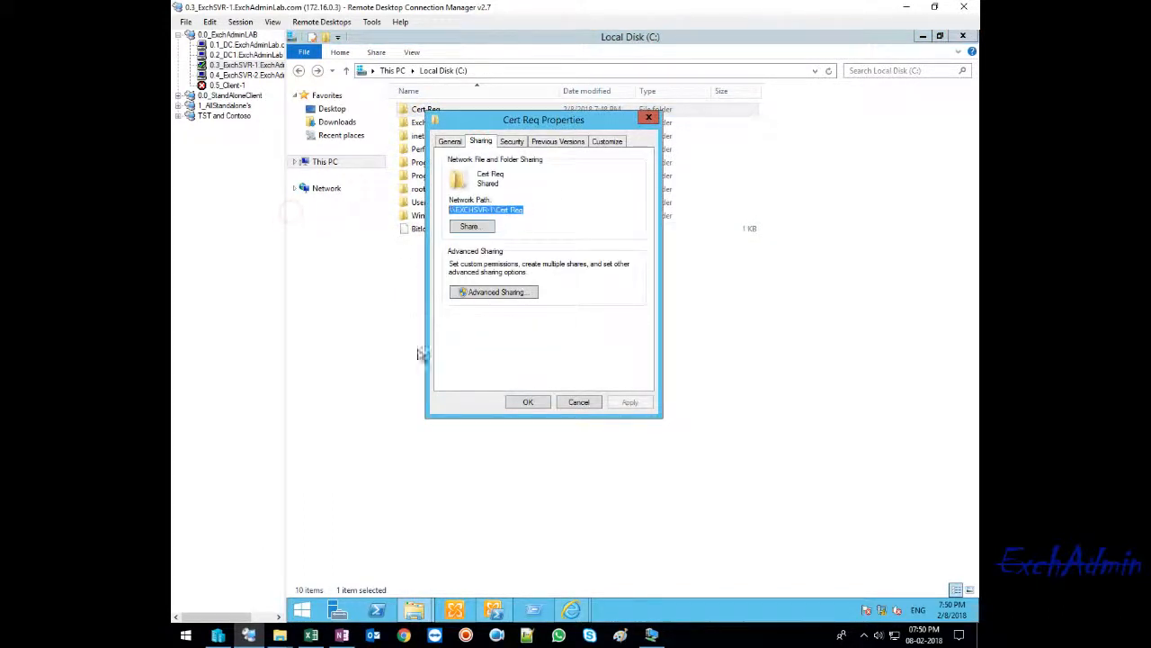
- Set the certificate request file path to \\EXCHSVR-1\Cert Req\SSL Cert.req in the new Exchange certificate wizard and finish it
{"action": "mouse_move", "coordinate": [571, 610]}
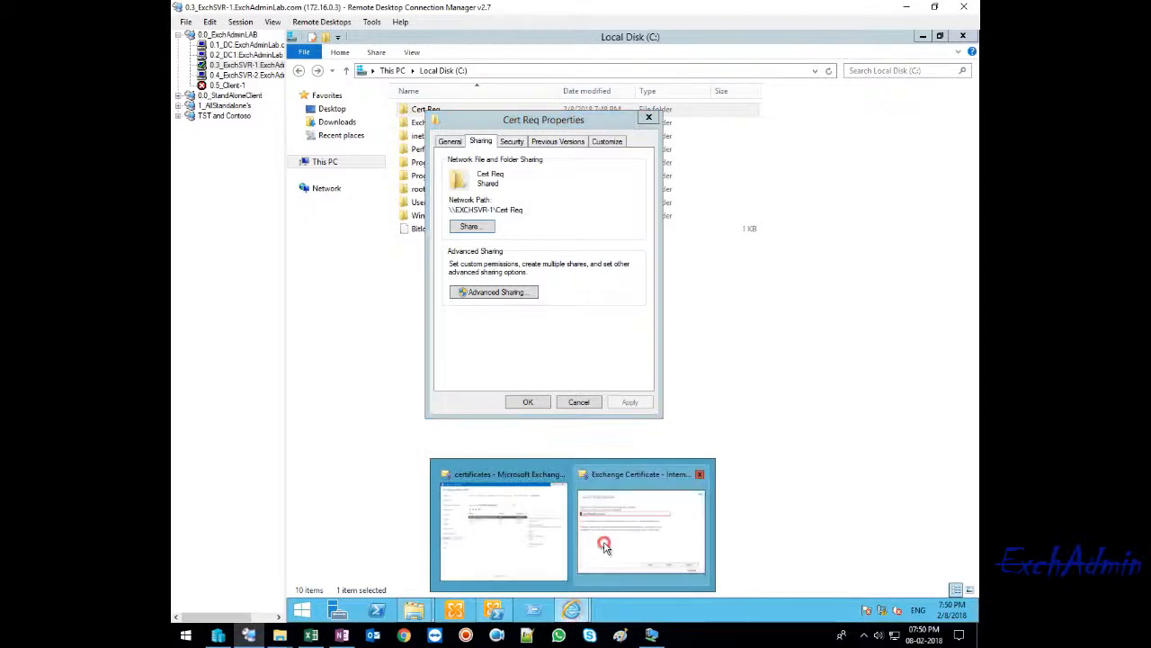
{"action": "left_click", "coordinate": [601, 540]}
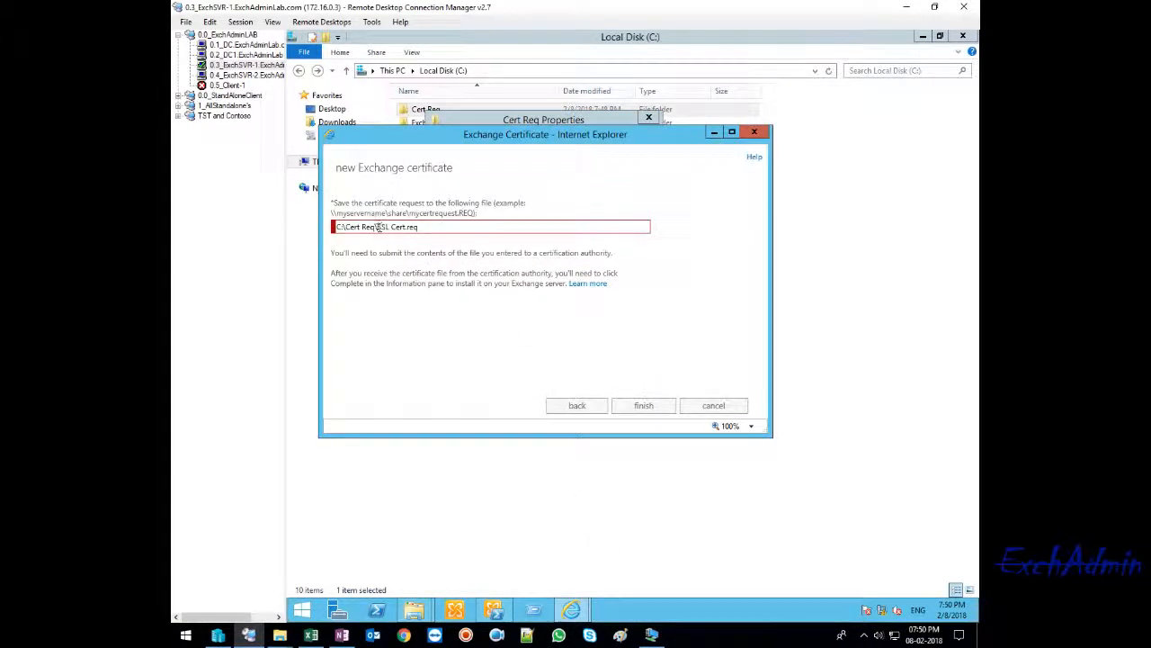
{"action": "left_click", "coordinate": [378, 226]}
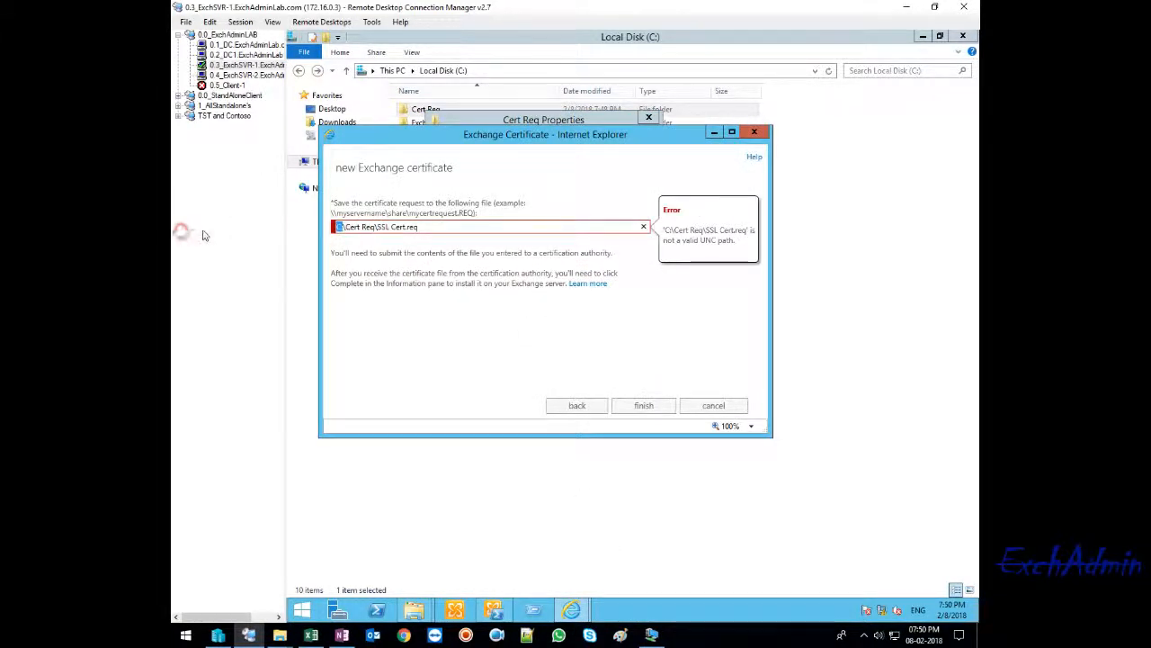
{"action": "key", "text": "ctrl+v"}
{"action": "key", "text": "Delete"}
{"action": "key", "text": "Delete"}
{"action": "key", "text": "Delete"}
{"action": "key", "text": "Delete"}
{"action": "key", "text": "Delete"}
{"action": "key", "text": "Delete"}
{"action": "key", "text": "Delete"}
{"action": "key", "text": "Delete"}
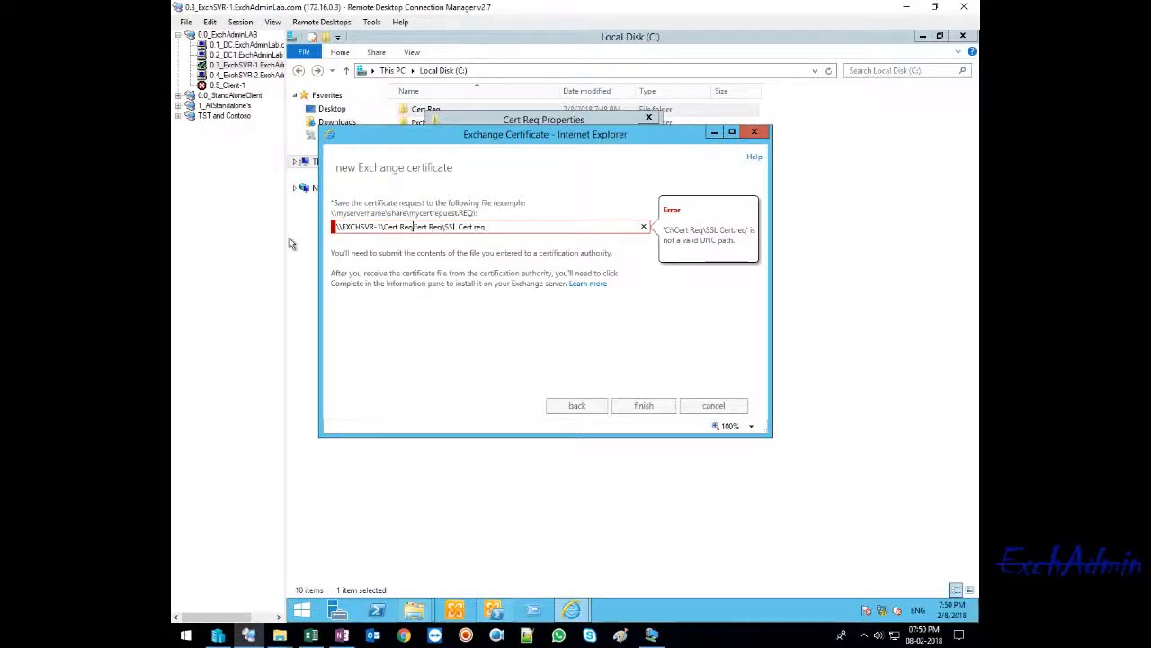
{"action": "key", "text": "Delete"}
{"action": "key", "text": "Delete"}
{"action": "type", "text": "\\"}
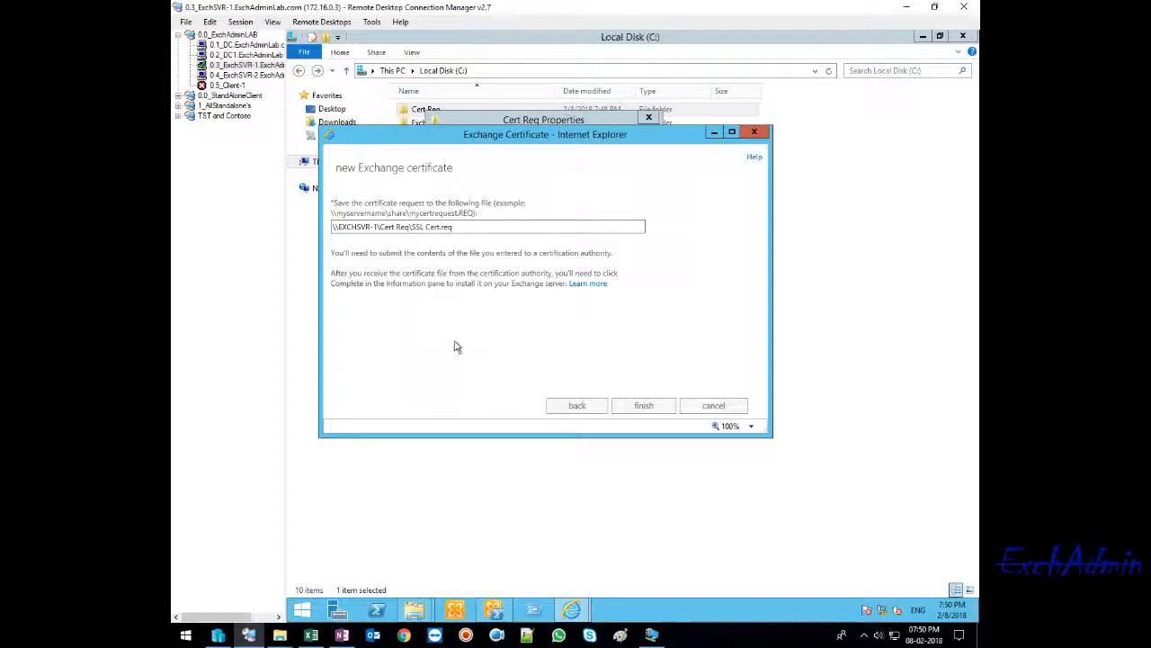
{"action": "left_click", "coordinate": [643, 404]}
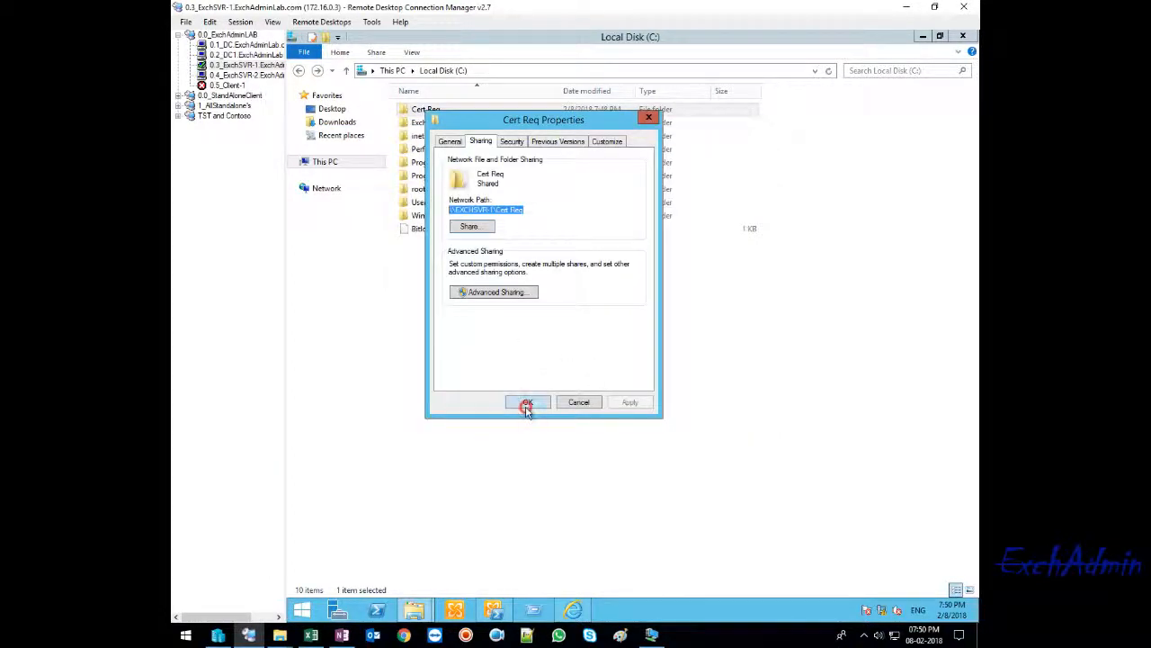
- Close the Cert Req properties and open the folder holding the generated request file
{"action": "left_click", "coordinate": [527, 401]}
{"action": "double_click", "coordinate": [430, 112]}
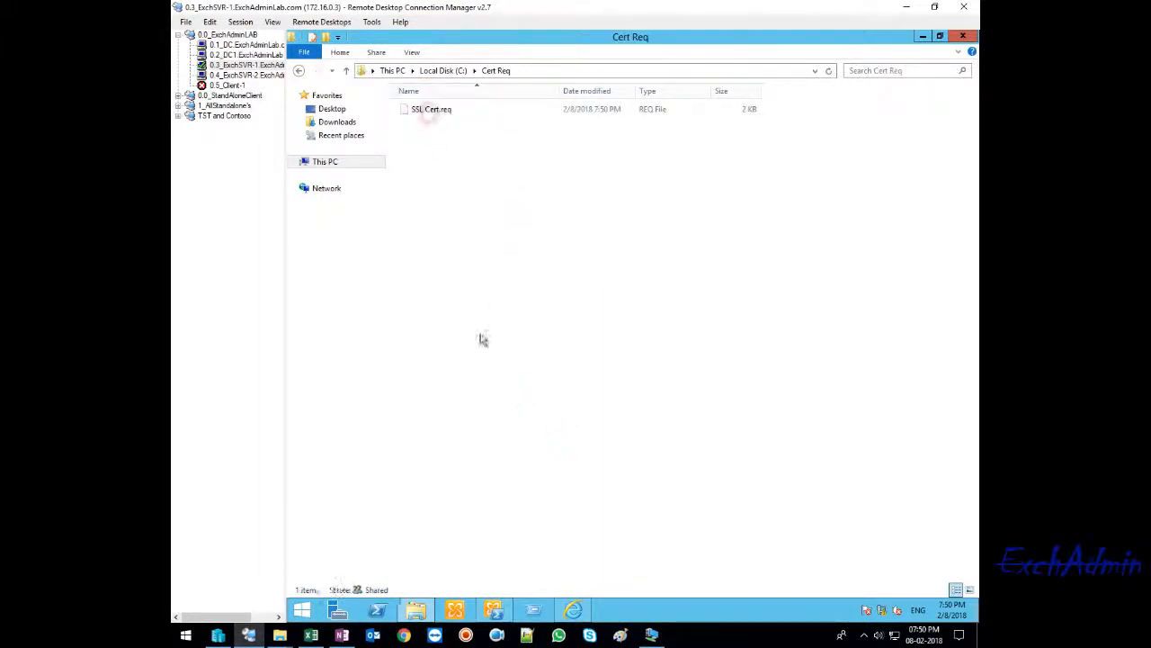
{"action": "right_click", "coordinate": [434, 117]}
{"action": "left_click", "coordinate": [498, 373]}
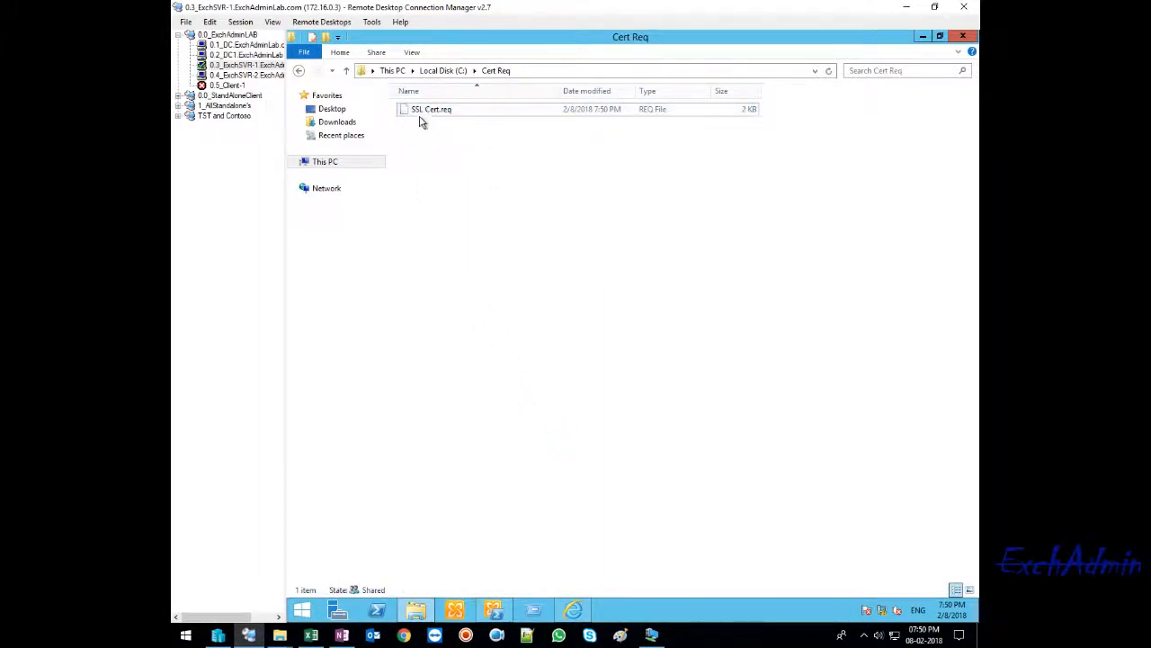
{"action": "right_click", "coordinate": [430, 121]}
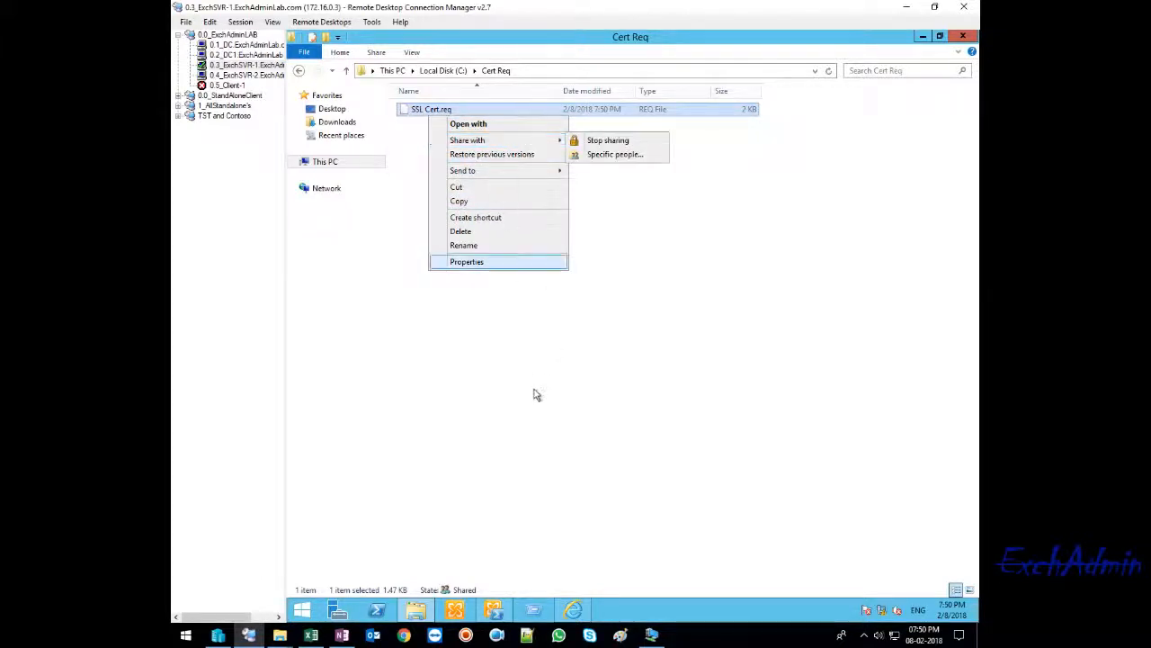
{"action": "left_click", "coordinate": [495, 245]}
{"action": "type", "text": "SSL_Cert"}
{"action": "left_click", "coordinate": [543, 334]}
- Open the SSL Cert.req file in Notepad
{"action": "left_click", "coordinate": [417, 108]}
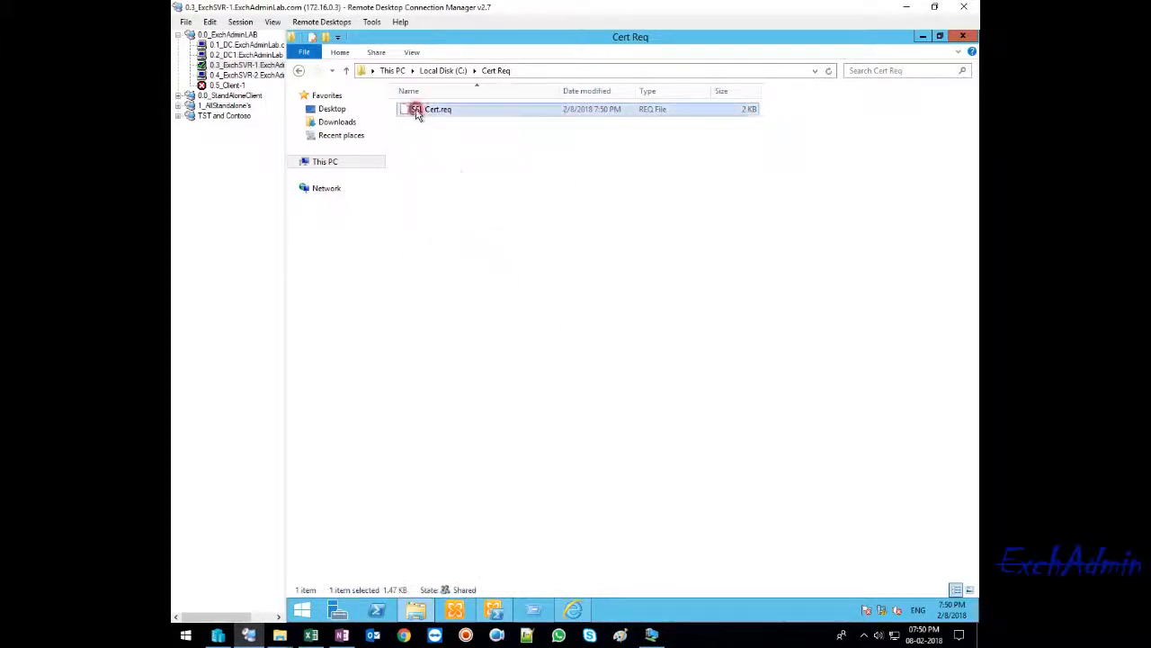
{"action": "key", "text": "Return"}
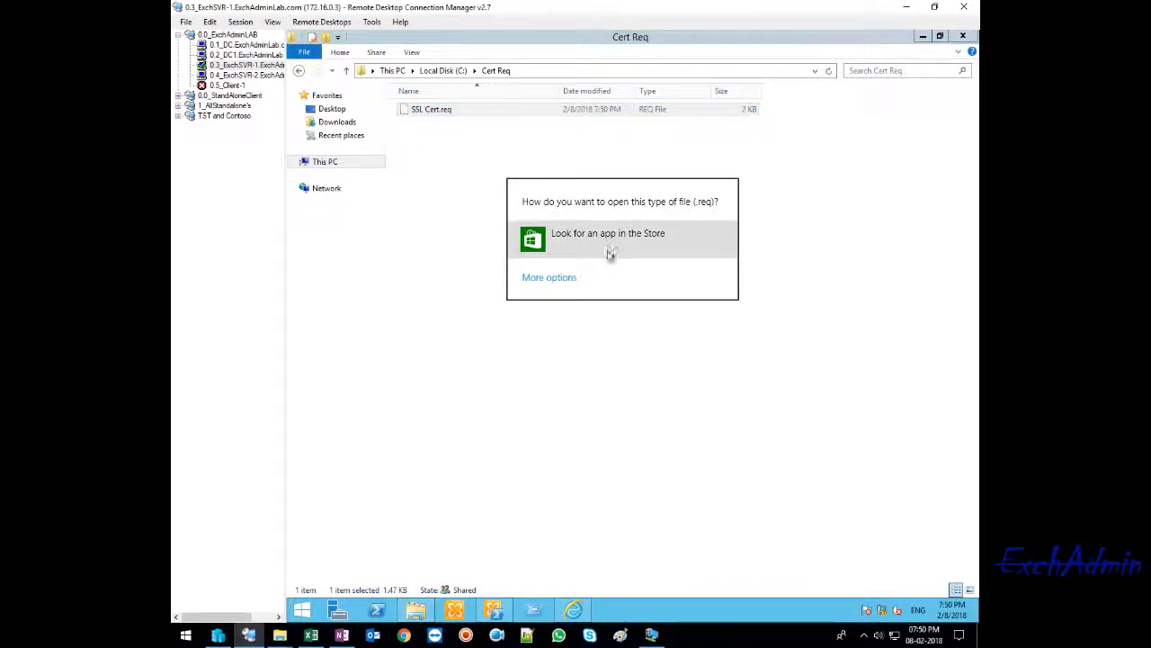
{"action": "left_click", "coordinate": [557, 282]}
{"action": "left_click", "coordinate": [552, 356]}
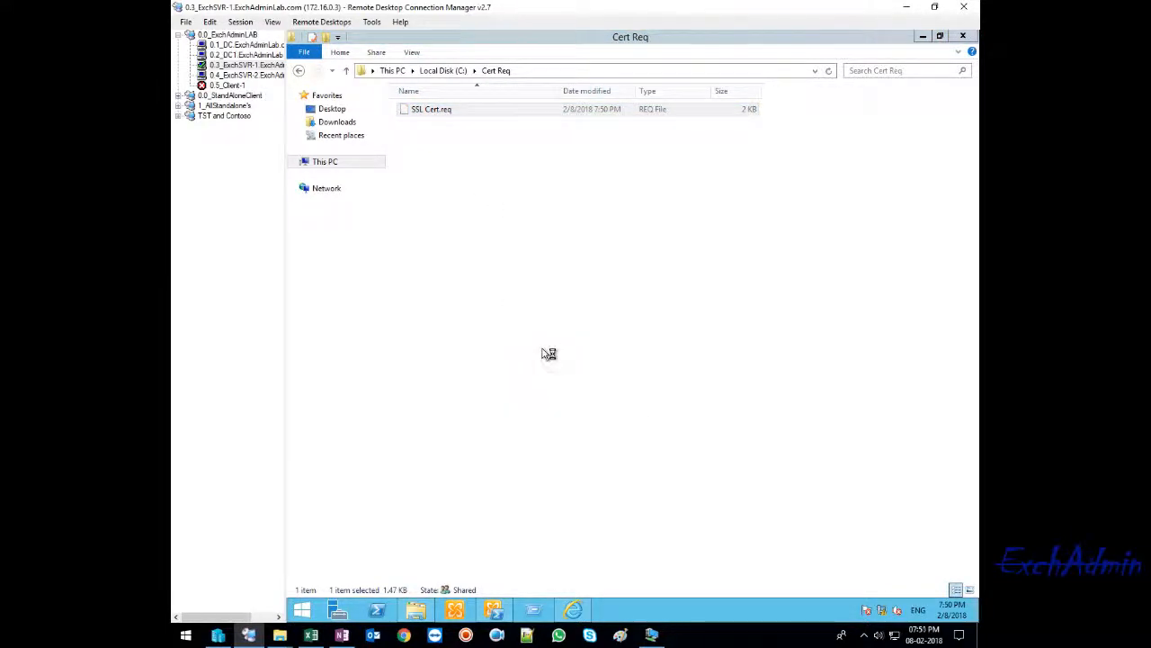
- Copy the entire certificate request text, including its BEGIN and END lines, from SSL Cert.req
{"action": "left_click_drag", "start_coordinate": [534, 382], "coordinate": [216, 39]}
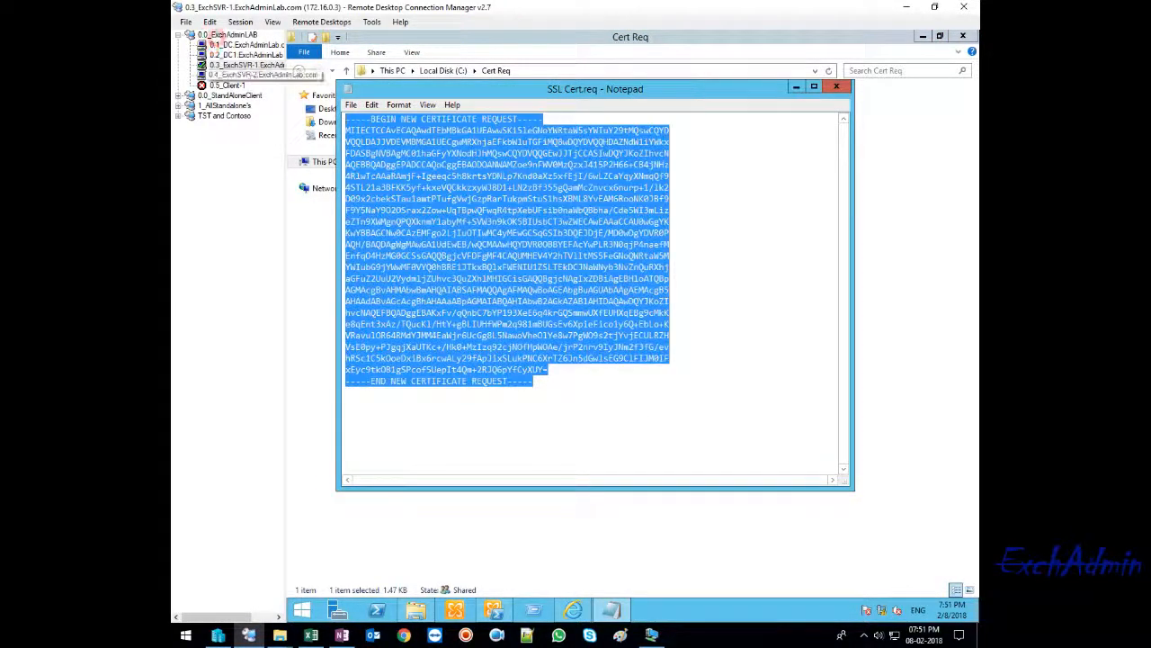
{"action": "right_click", "coordinate": [492, 205]}
{"action": "left_click", "coordinate": [506, 243]}
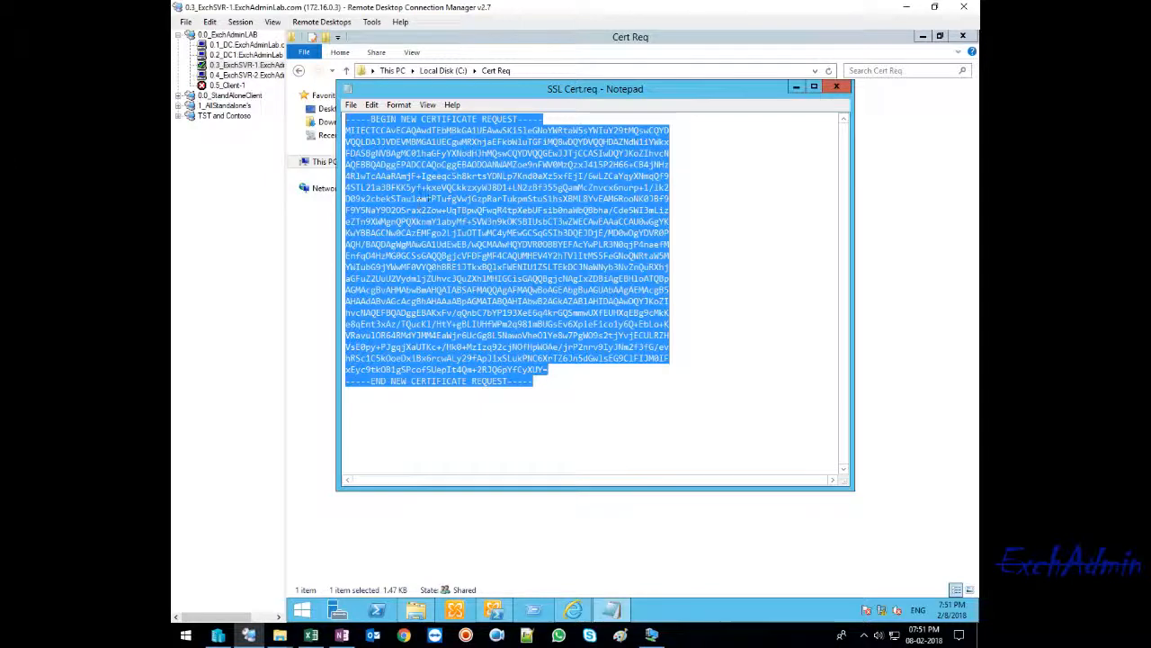
{"action": "left_click", "coordinate": [537, 384]}
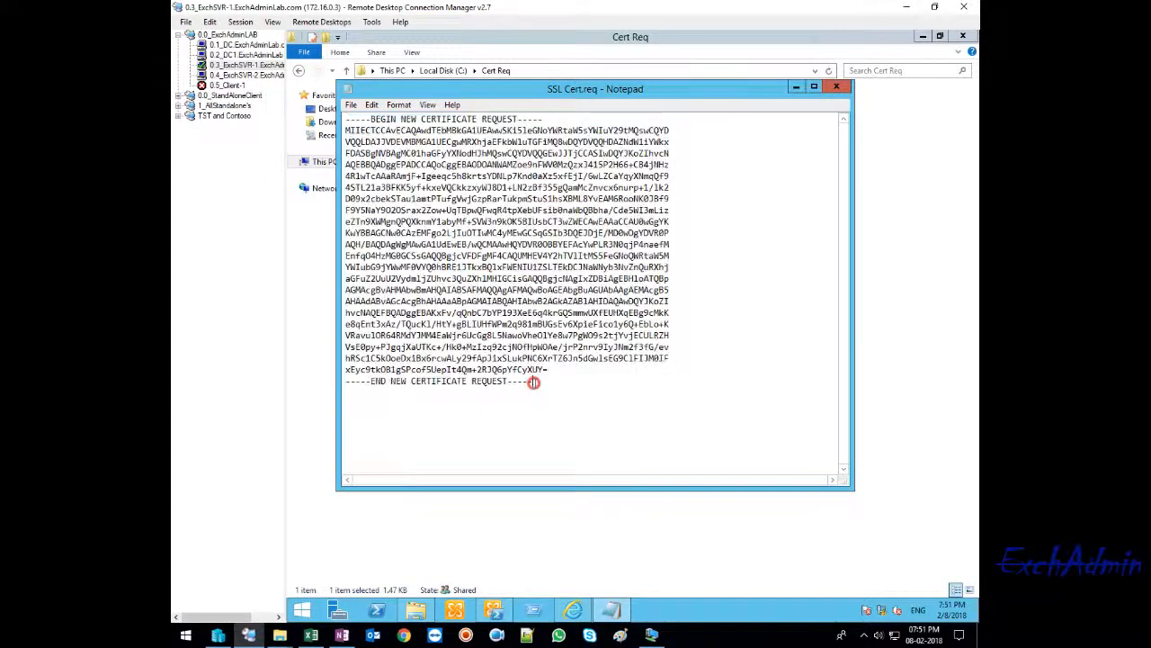
{"action": "left_click_drag", "start_coordinate": [490, 398], "coordinate": [393, 142]}
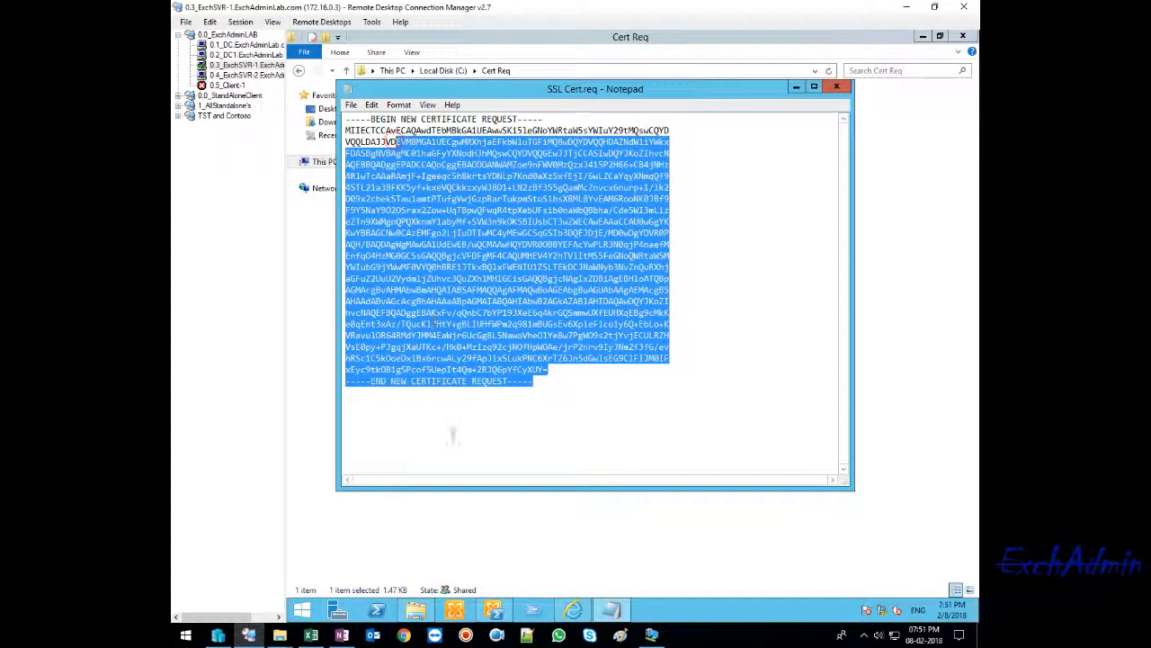
- Reselect the full request text in SSL Cert.req, from the END line up to the BEGIN line, and copy it again
{"action": "left_click", "coordinate": [441, 406]}
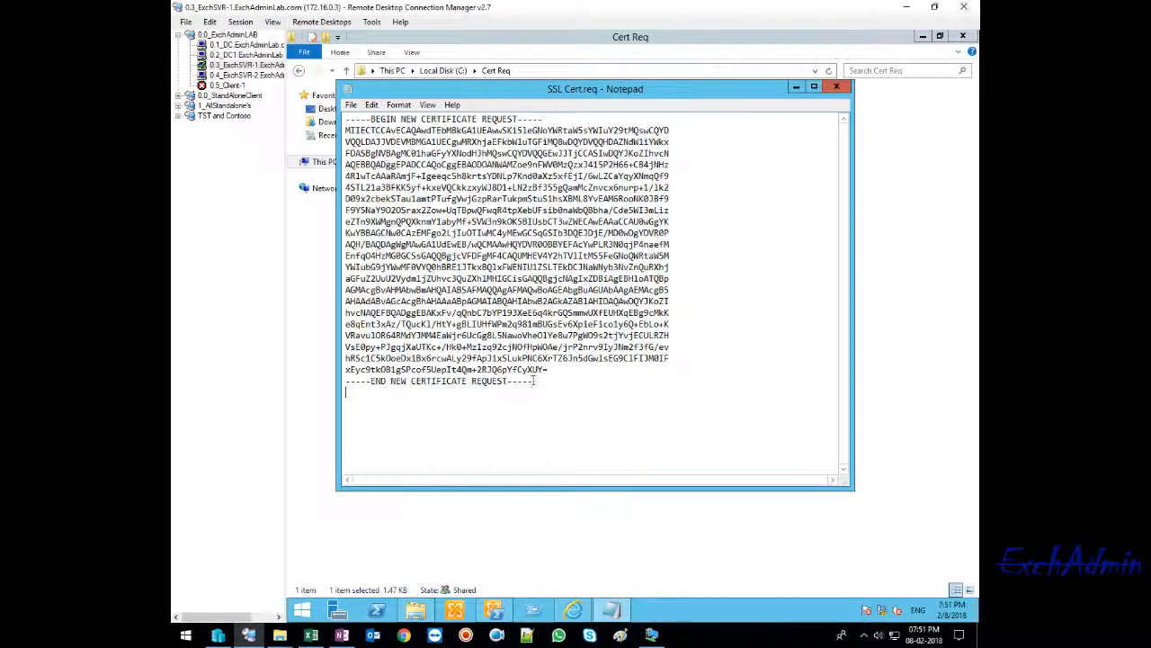
{"action": "left_click", "coordinate": [566, 381]}
{"action": "left_click", "coordinate": [533, 381]}
{"action": "left_click_drag", "start_coordinate": [531, 381], "coordinate": [334, 111]}
{"action": "right_click", "coordinate": [453, 154]}
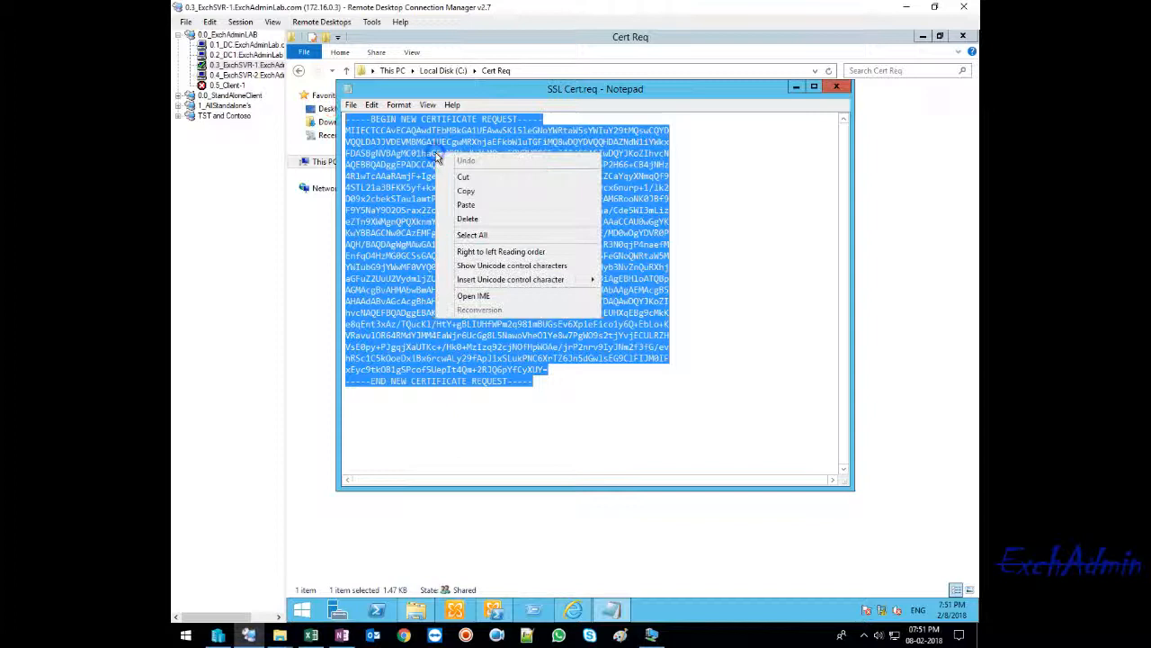
{"action": "left_click", "coordinate": [466, 192]}
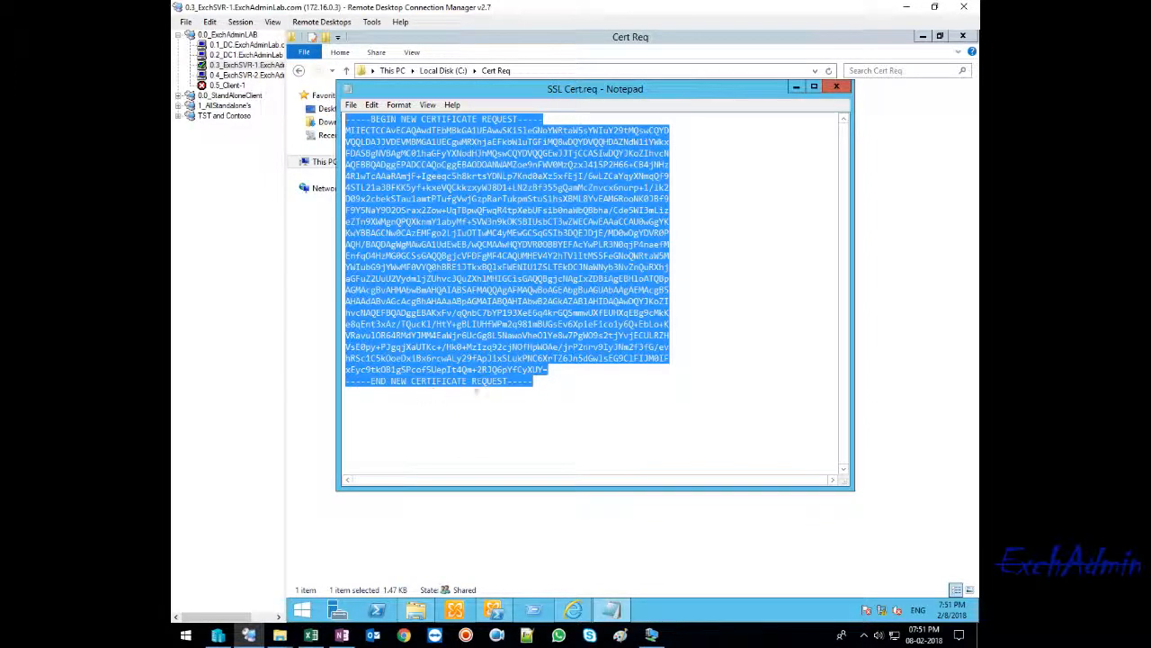
{"action": "right_click", "coordinate": [423, 263]}
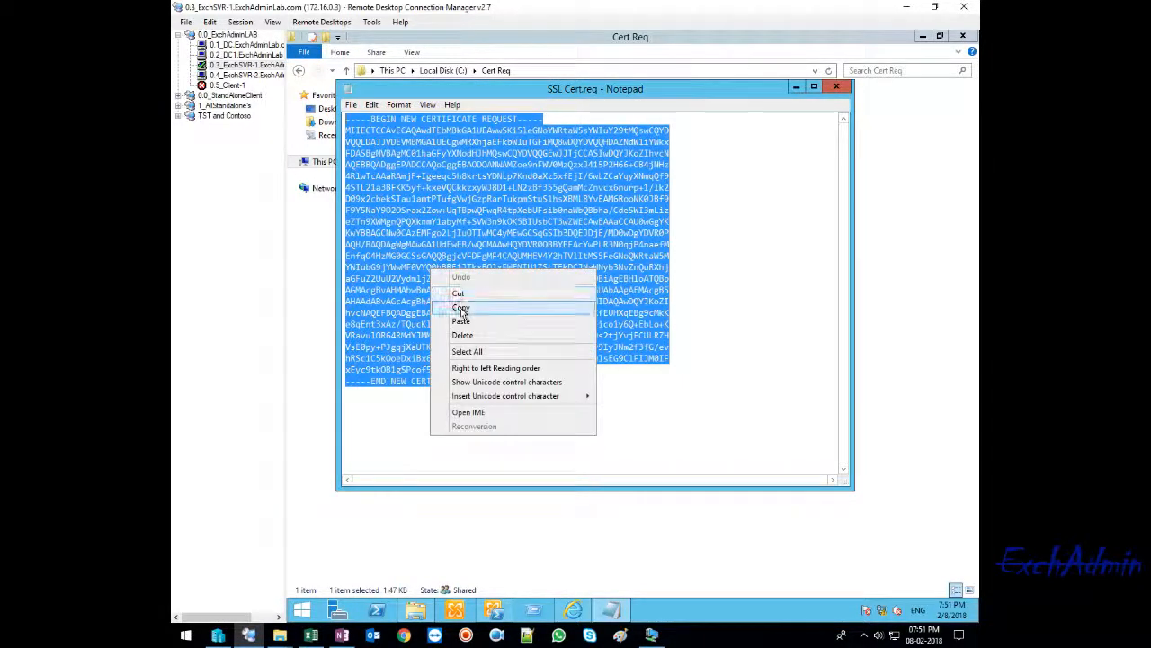
{"action": "left_click", "coordinate": [459, 310]}
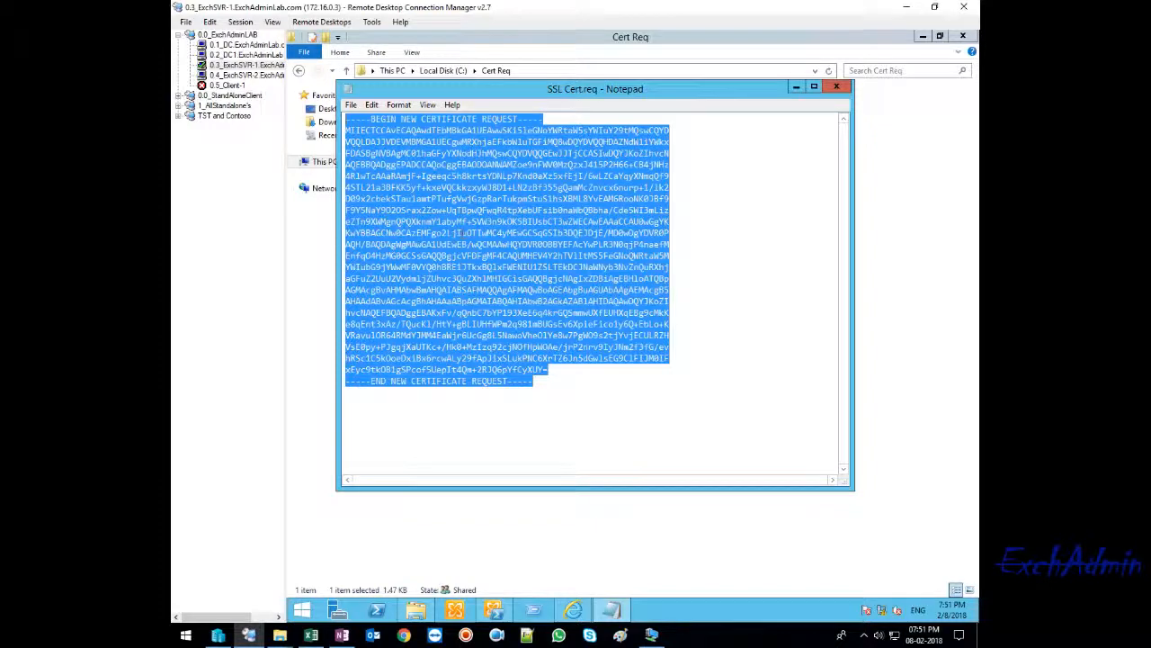
{"action": "left_click", "coordinate": [365, 411]}
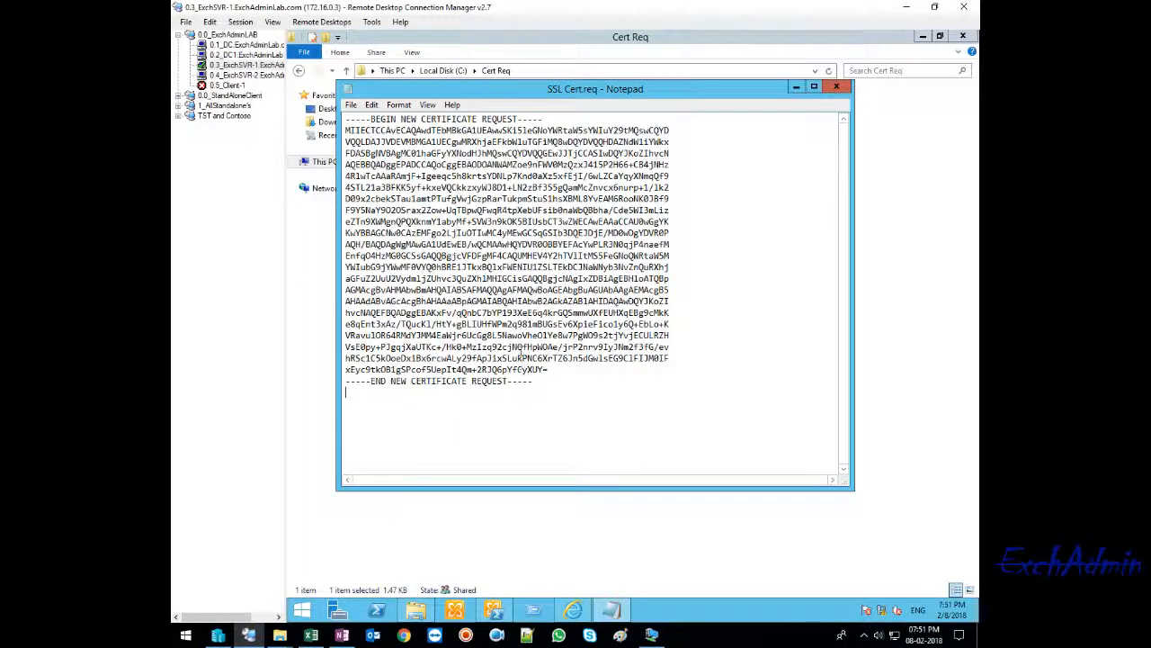
- Switch to the 0.2_DC1 remote session and launch Internet Explorer there with the iexplore command
{"action": "left_click", "coordinate": [246, 55]}
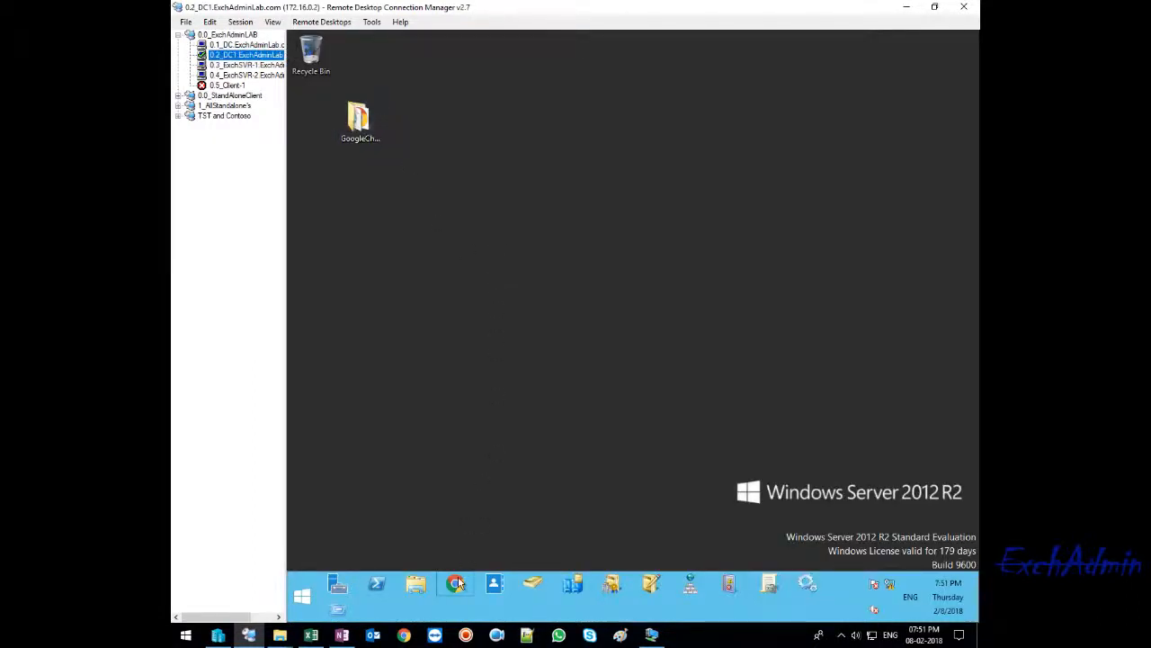
{"action": "right_click", "coordinate": [302, 594]}
{"action": "left_click", "coordinate": [340, 557]}
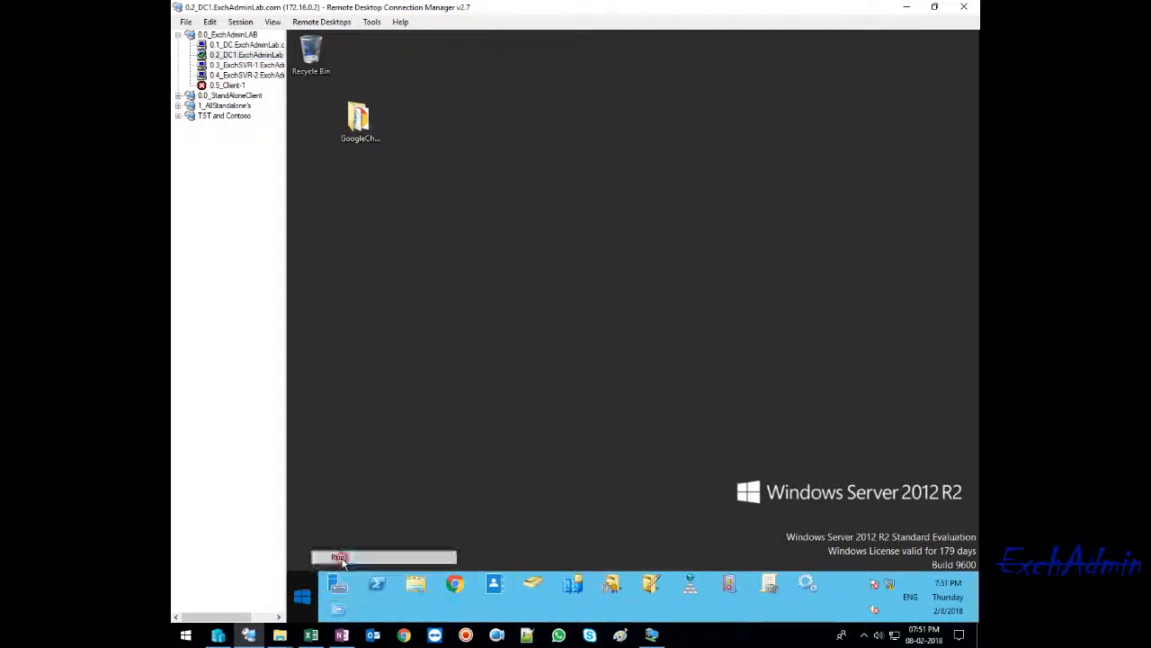
{"action": "type", "text": "iex"}
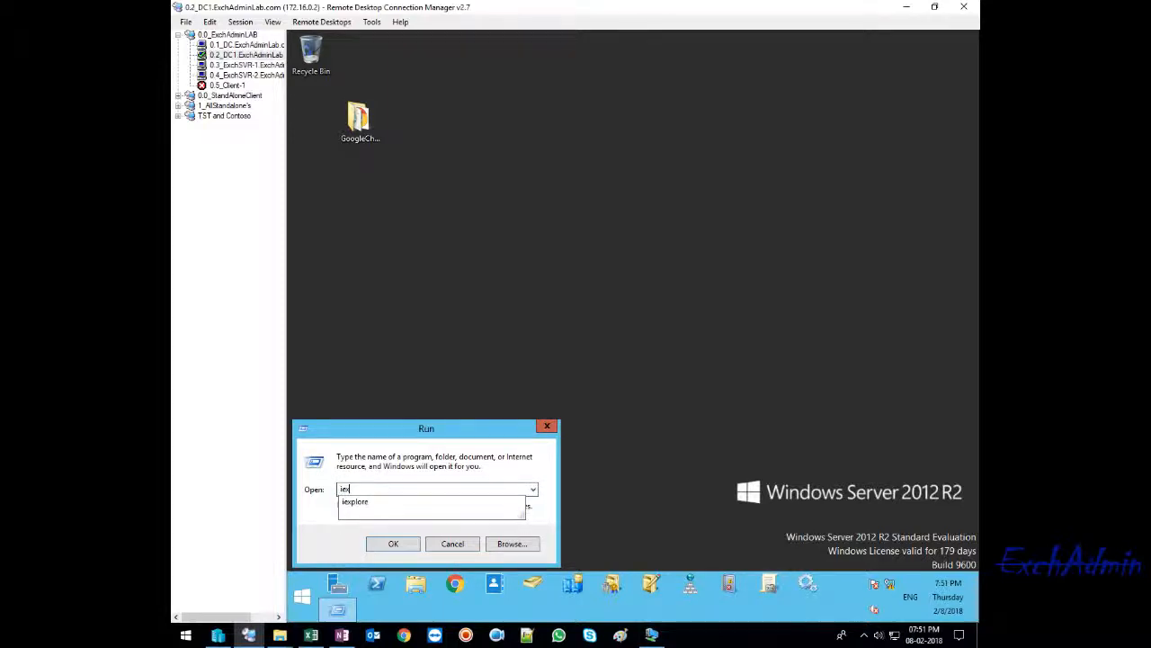
{"action": "type", "text": "plore"}
{"action": "key", "text": "Return"}
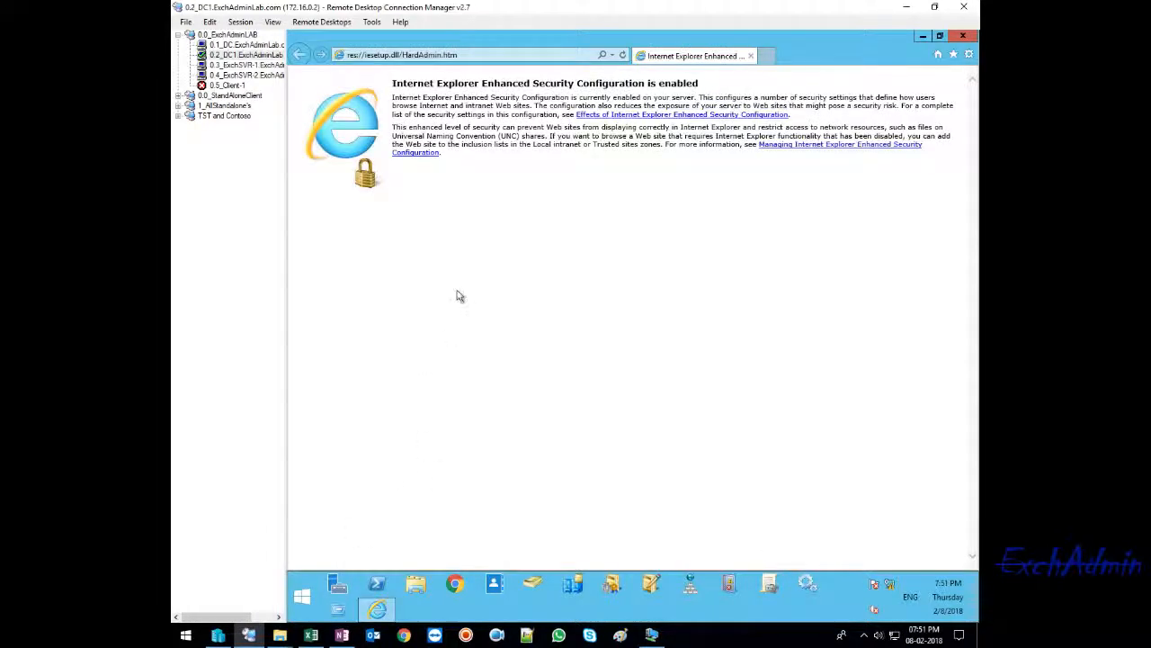
{"action": "key", "text": "alt+d"}
{"action": "key", "text": "ctrl+v"}
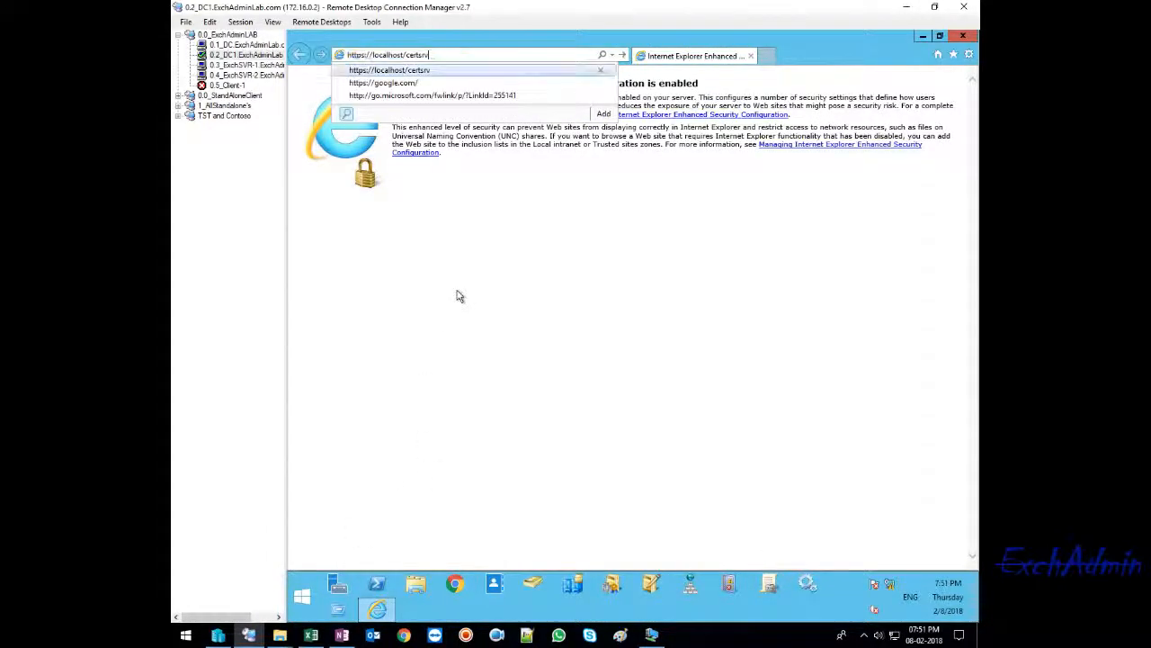
{"action": "key", "text": "Return"}
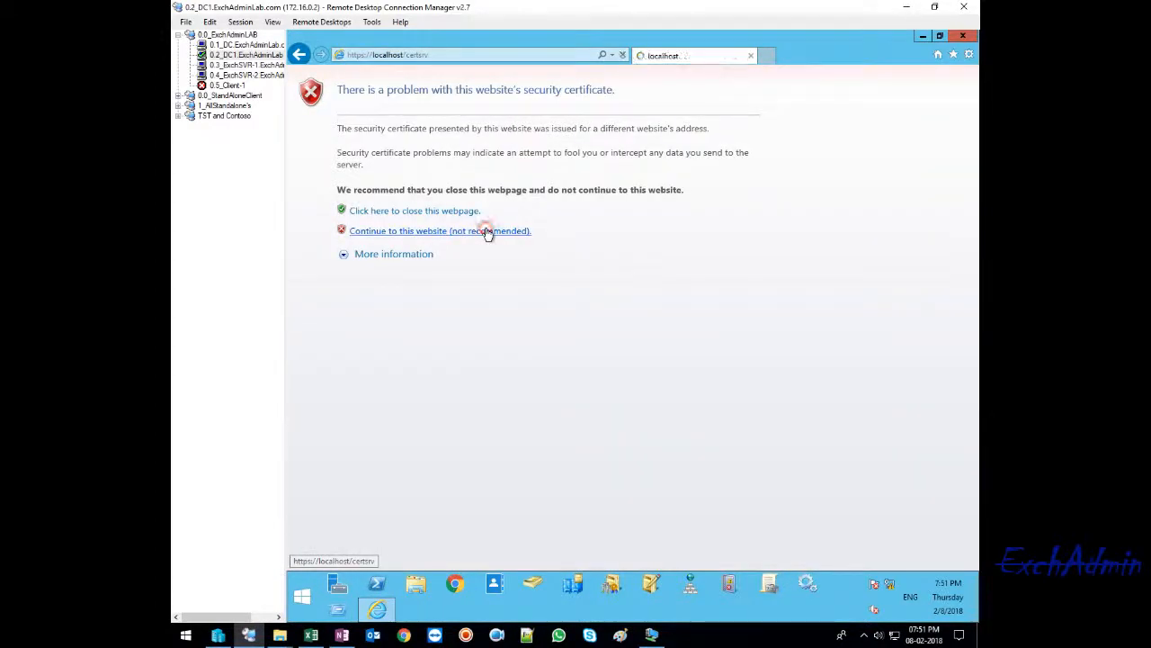
{"action": "left_click", "coordinate": [486, 231]}
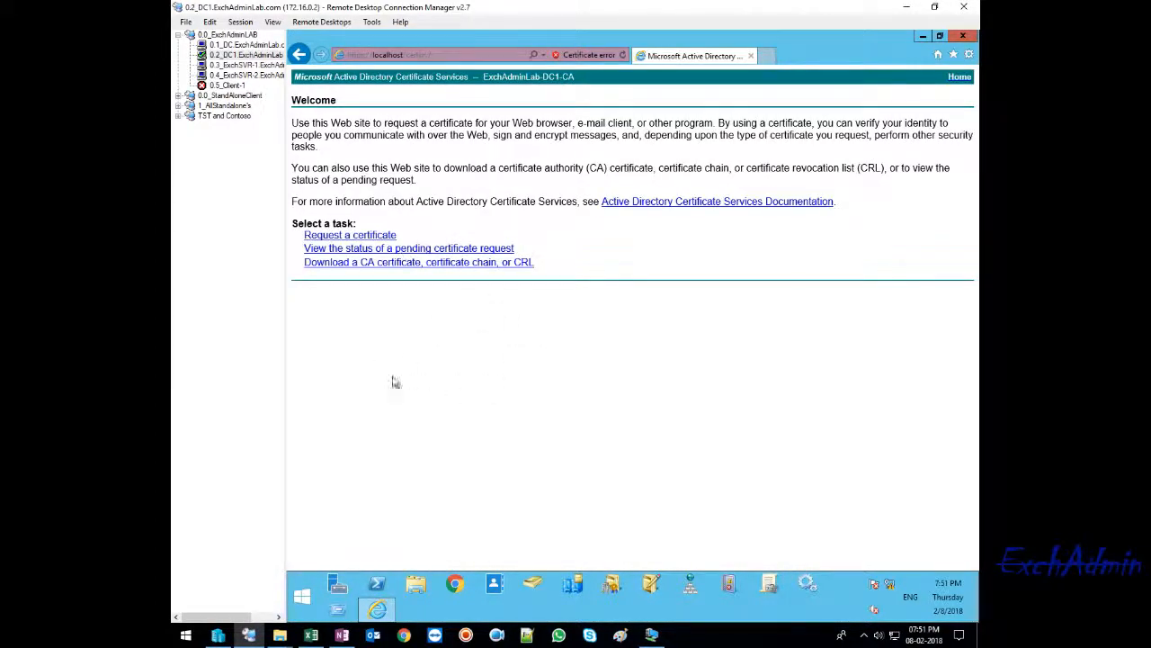
- Request a certificate through an advanced certificate request, using the option for a base-64-encoded CMC or PKCS #10 file
{"action": "left_click", "coordinate": [347, 234]}
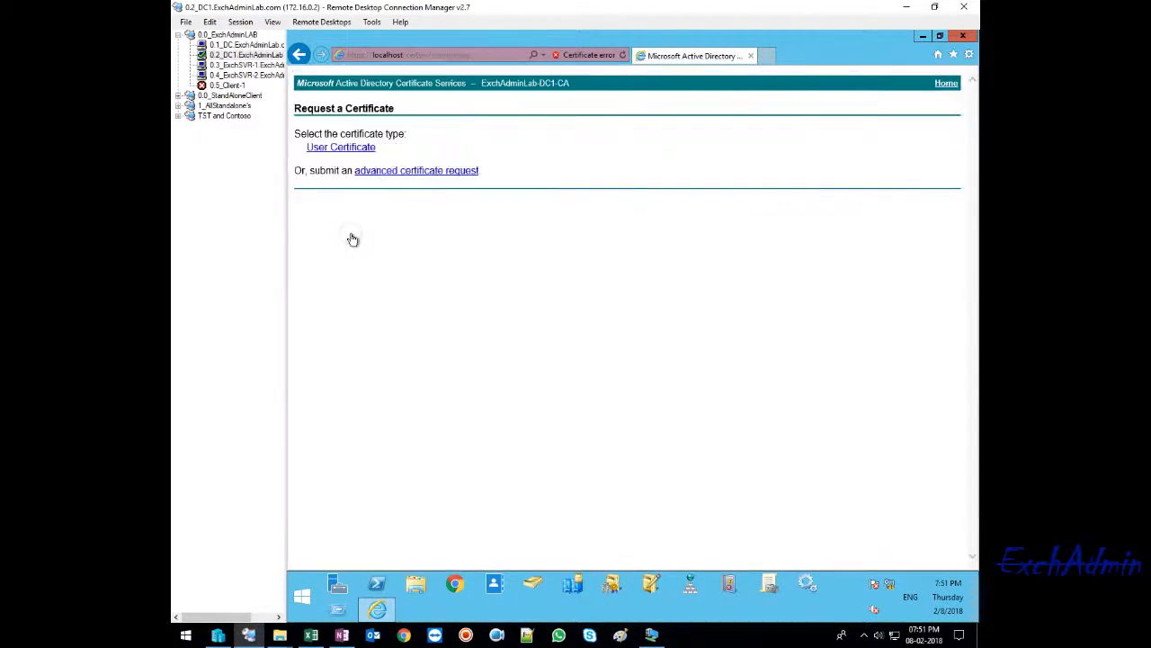
{"action": "left_click", "coordinate": [298, 54]}
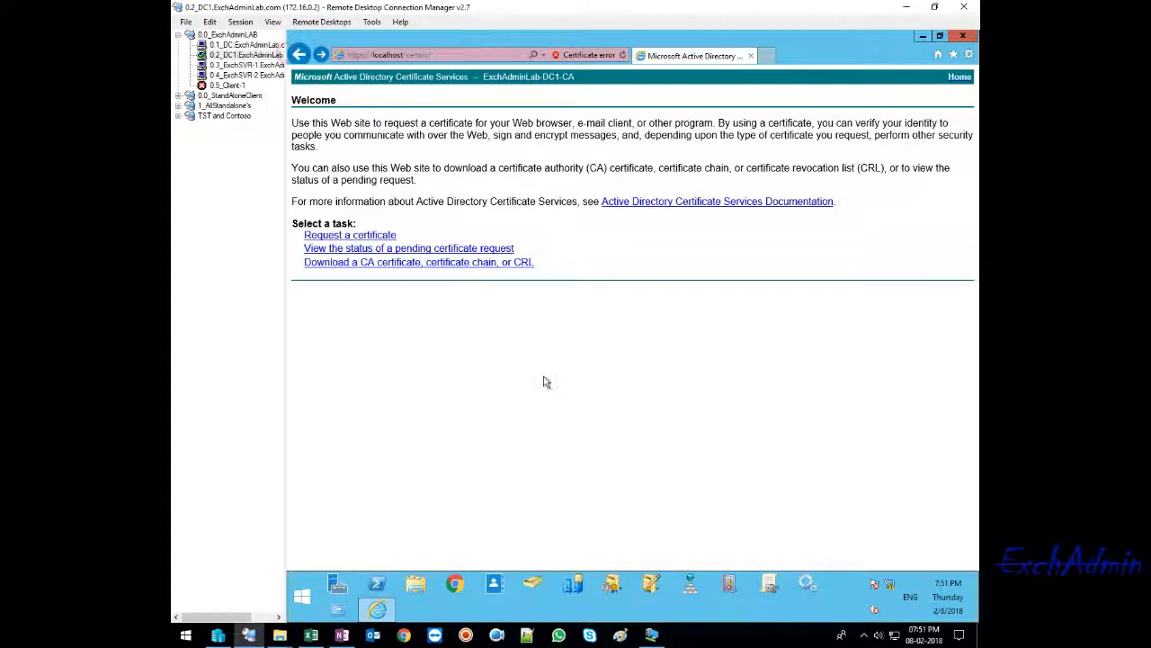
{"action": "left_click", "coordinate": [347, 236]}
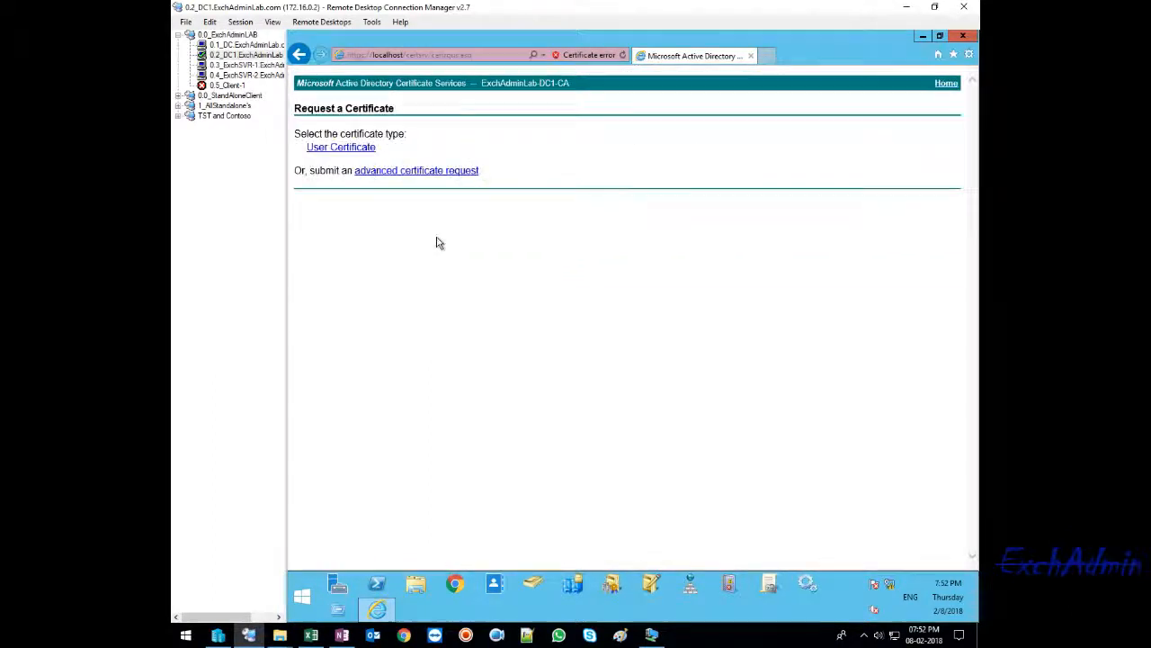
{"action": "left_click", "coordinate": [402, 171]}
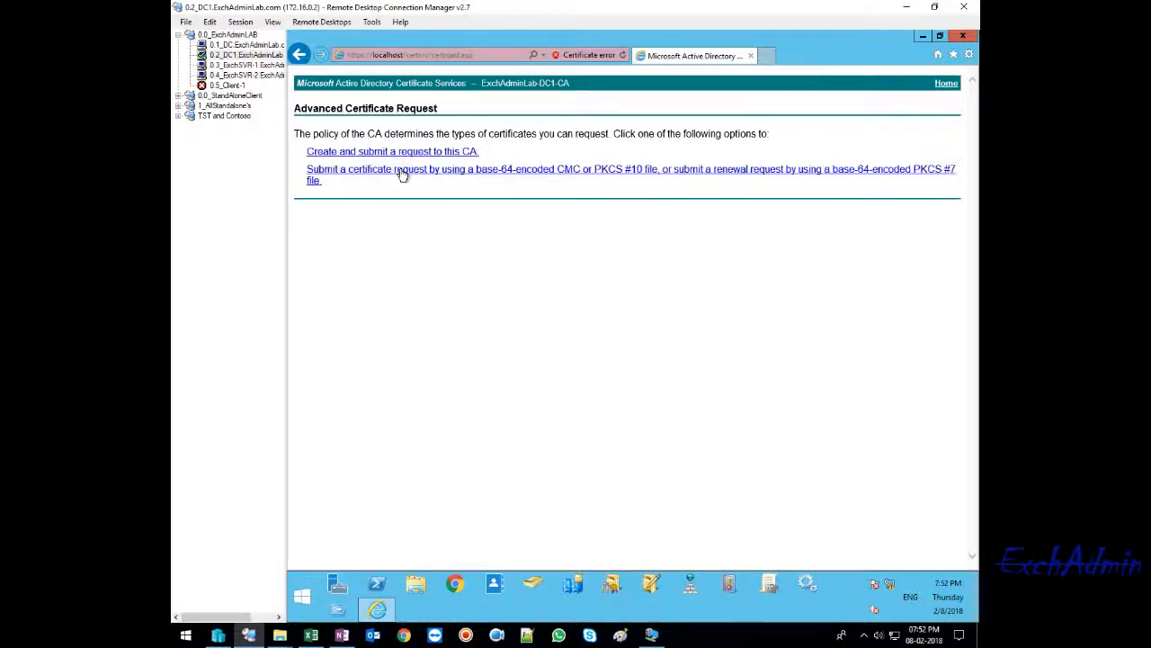
{"action": "left_click", "coordinate": [299, 54]}
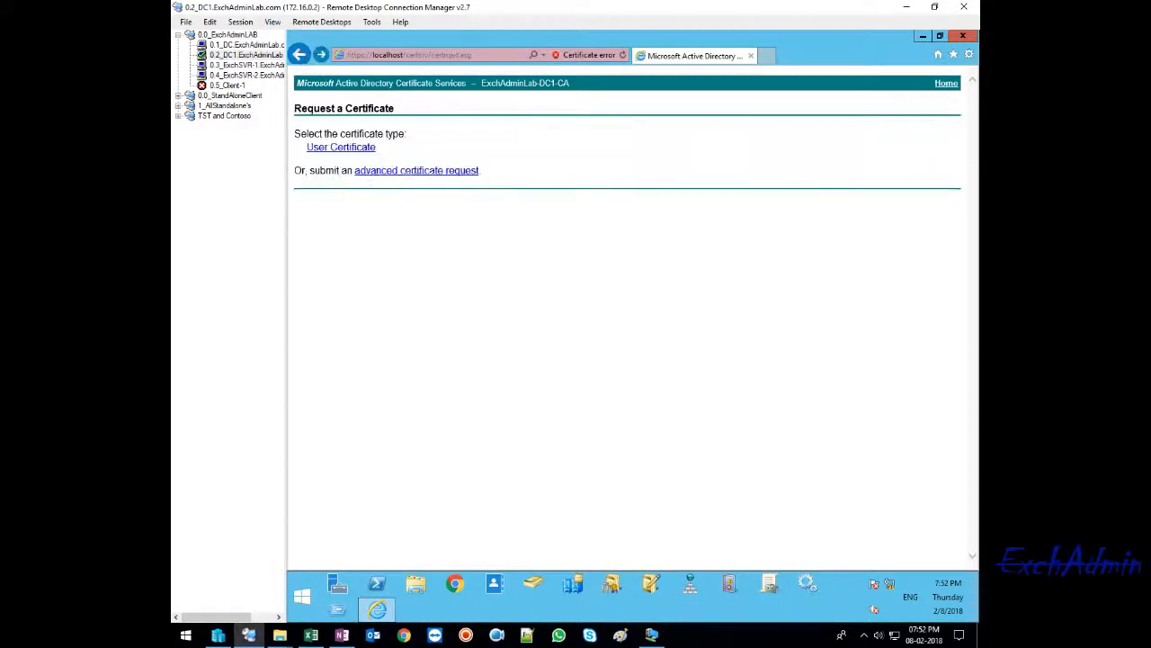
{"action": "left_click", "coordinate": [406, 172]}
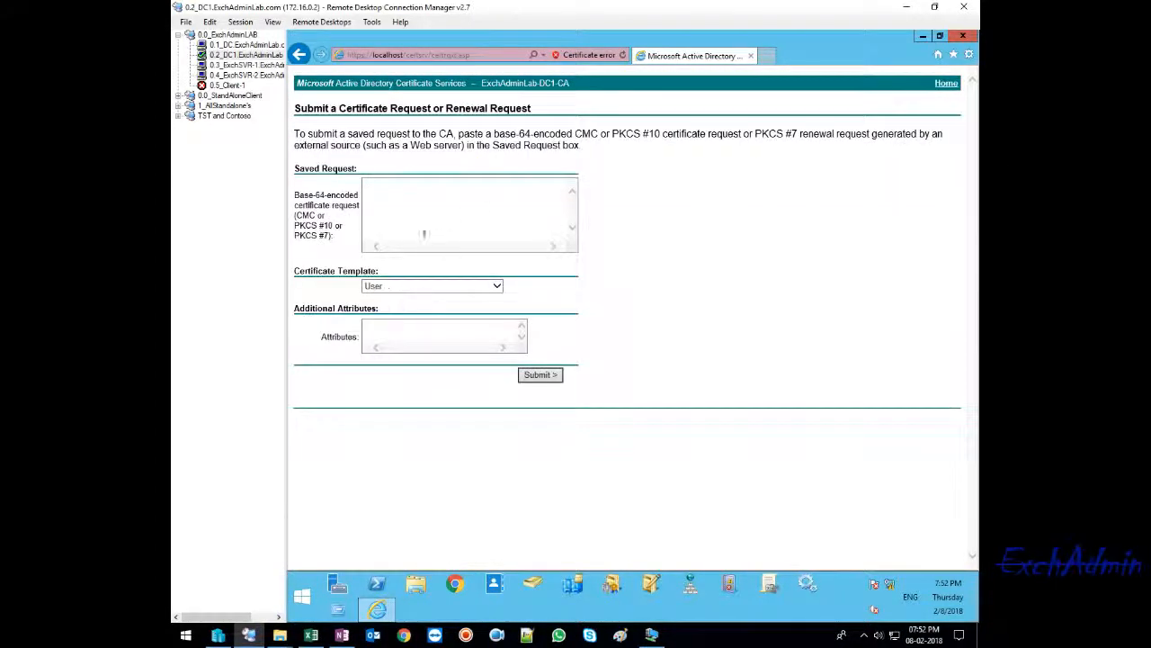
- Paste the copied certificate request into the Saved Request field and set the certificate template to Web Server
{"action": "left_click", "coordinate": [393, 205]}
{"action": "key", "text": "ctrl+v"}
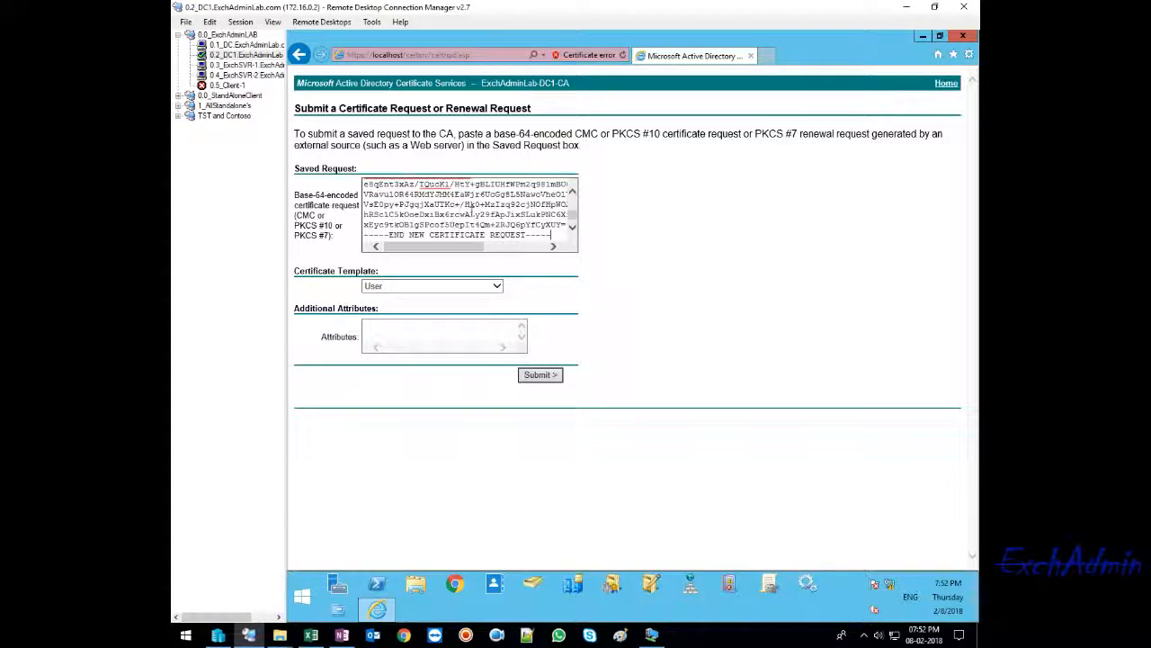
{"action": "left_click", "coordinate": [498, 286]}
{"action": "left_click", "coordinate": [427, 325]}
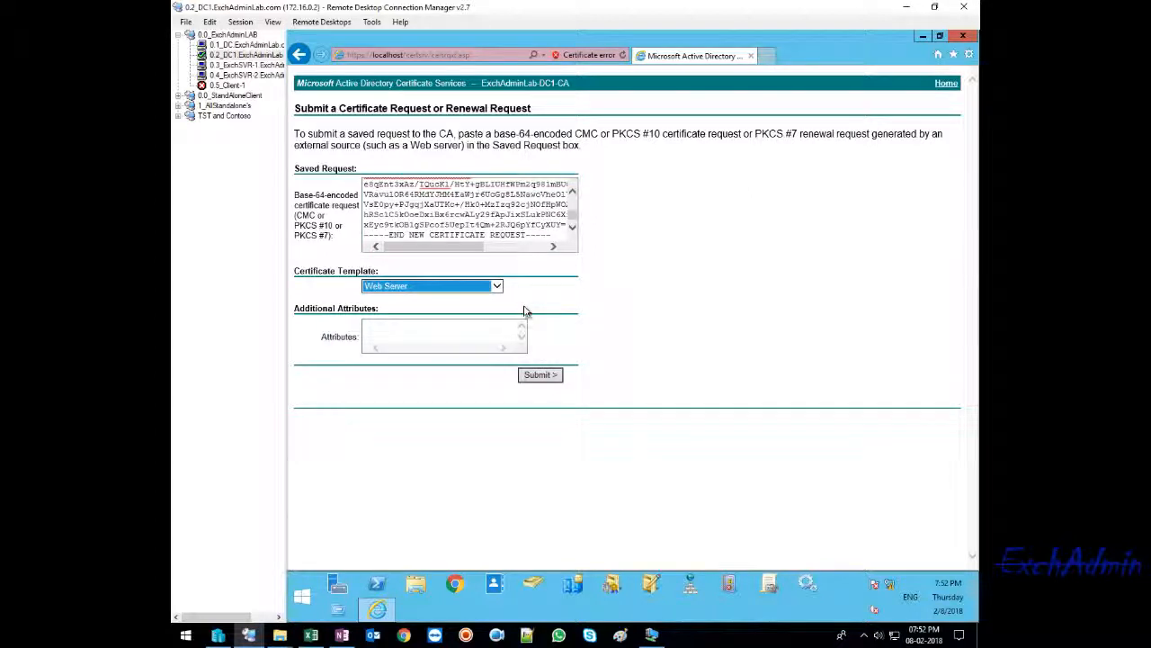
- Submit the certificate request and allow the website to perform the digital certificate operation
{"action": "left_click", "coordinate": [542, 378]}
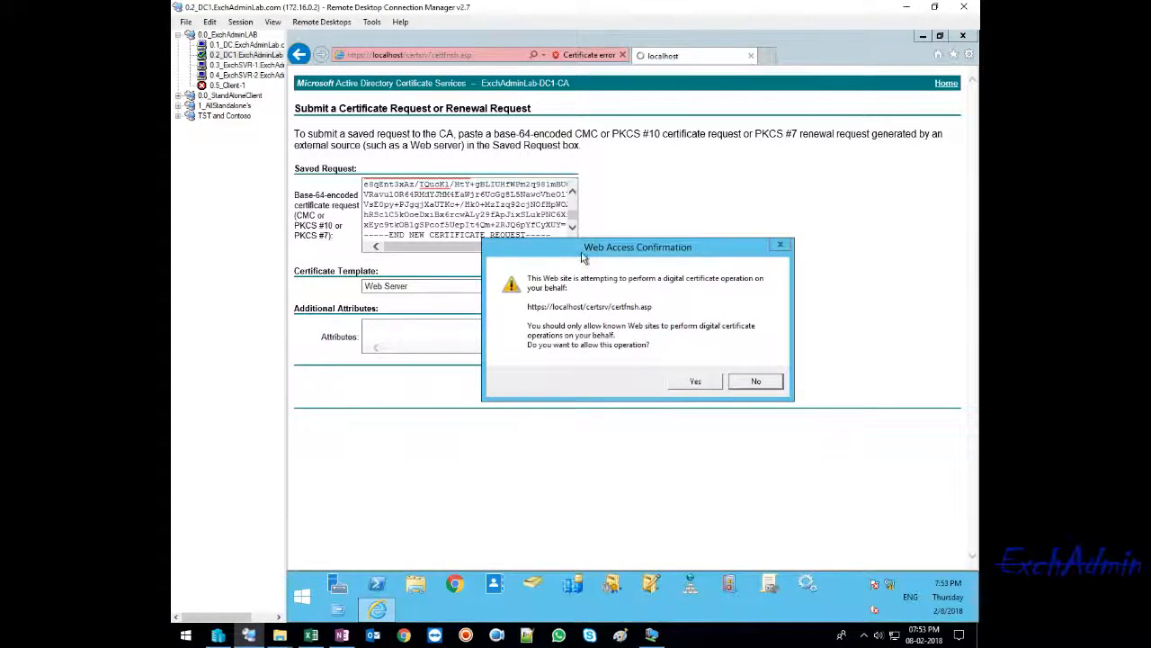
{"action": "left_click_drag", "start_coordinate": [580, 255], "coordinate": [463, 275]}
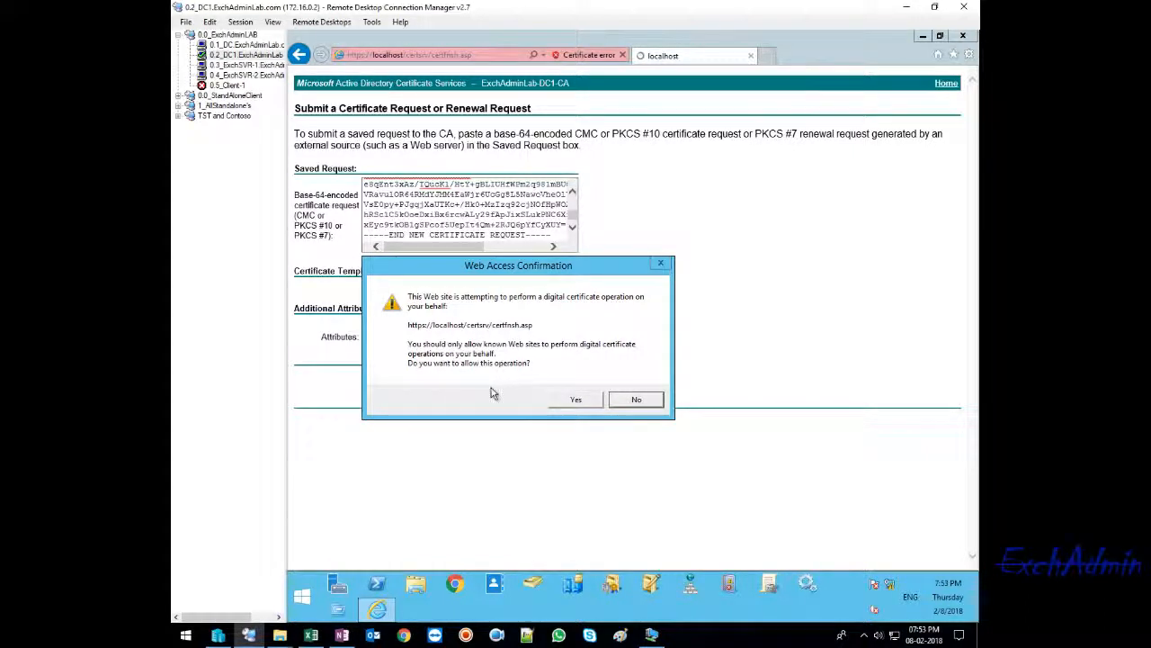
{"action": "left_click", "coordinate": [566, 404]}
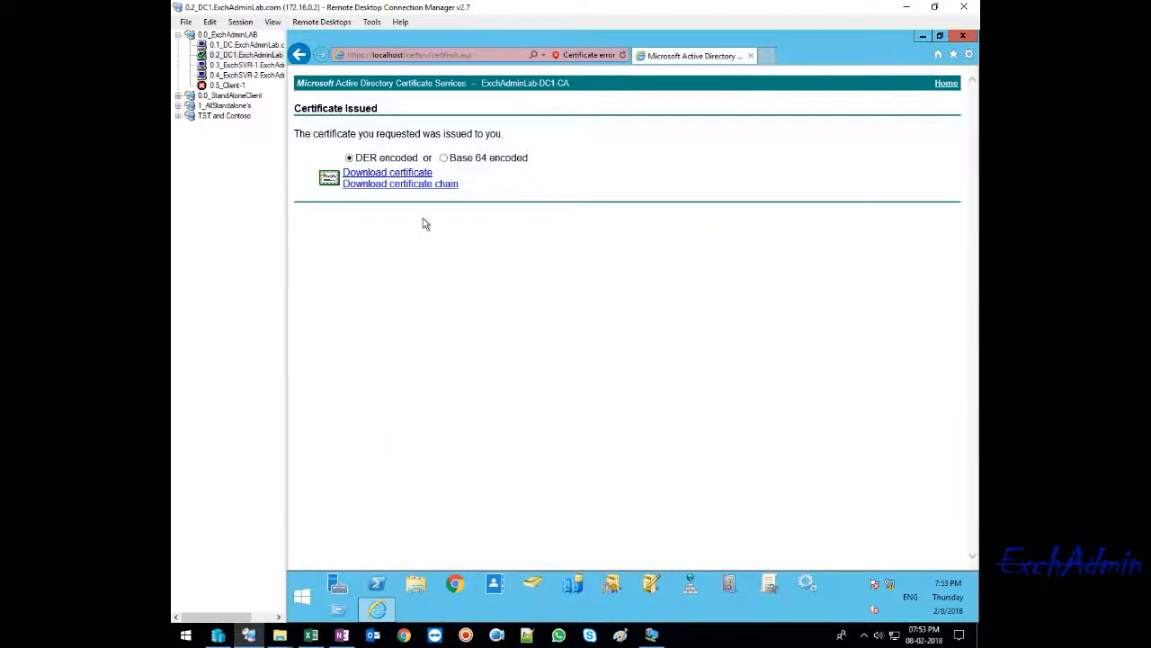
- Download the issued certificate chain as Base 64 encoded and save it to the Desktop as certnew, a PKCS #7 certificate
{"action": "left_click", "coordinate": [443, 157]}
{"action": "left_click", "coordinate": [384, 185]}
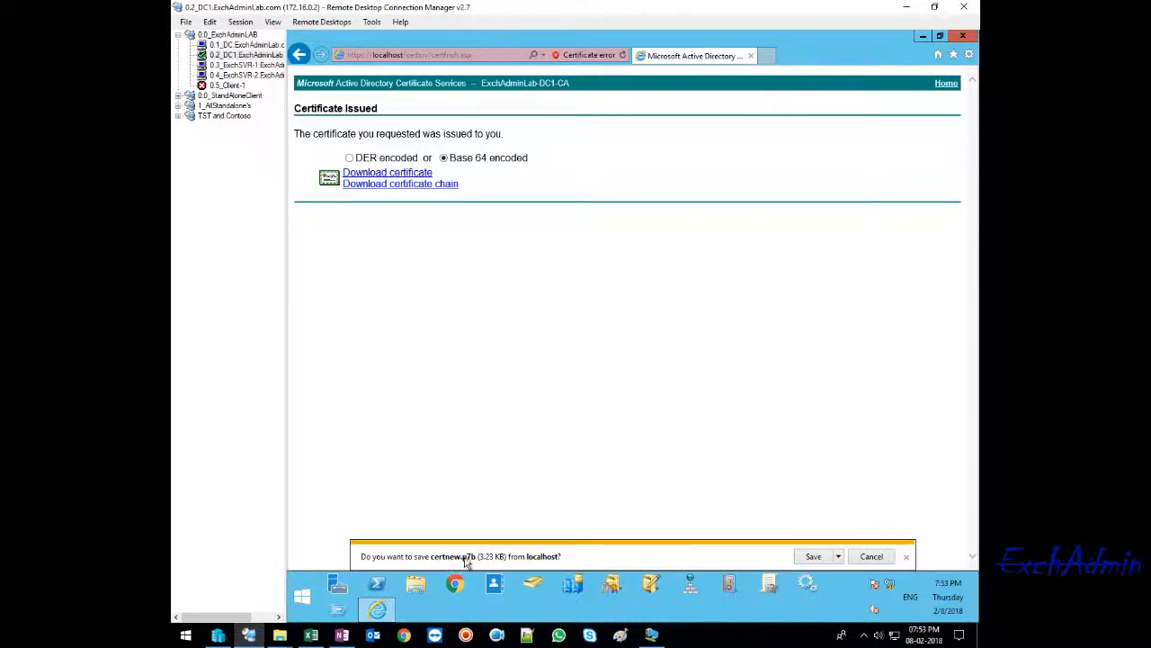
{"action": "left_click", "coordinate": [838, 556]}
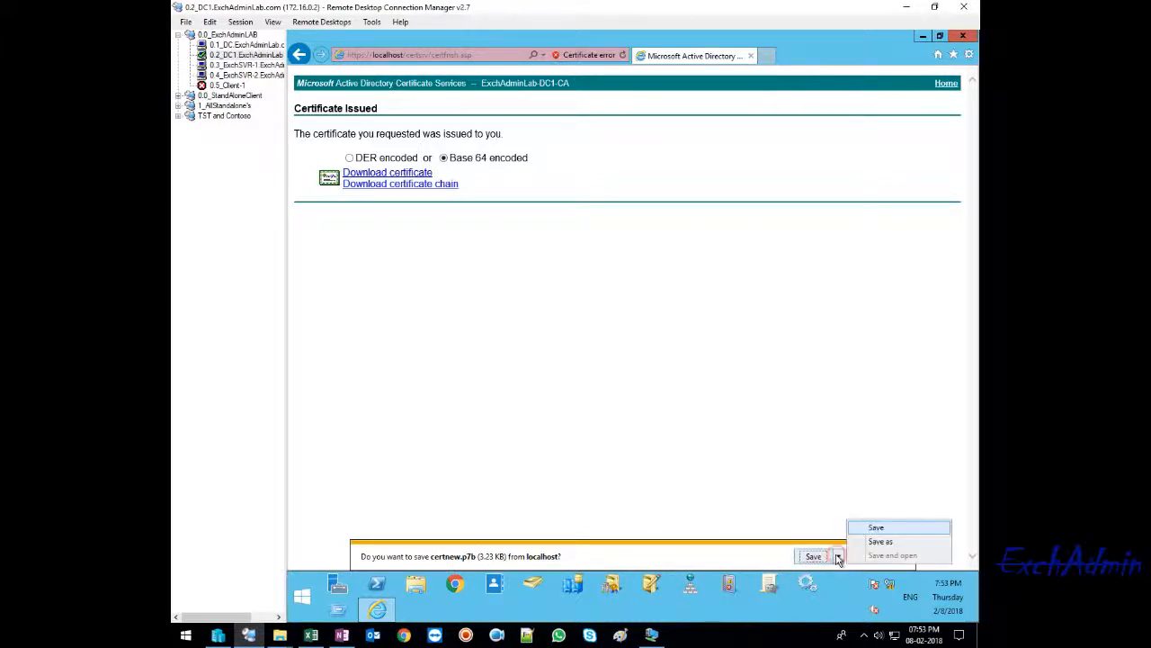
{"action": "left_click", "coordinate": [866, 544]}
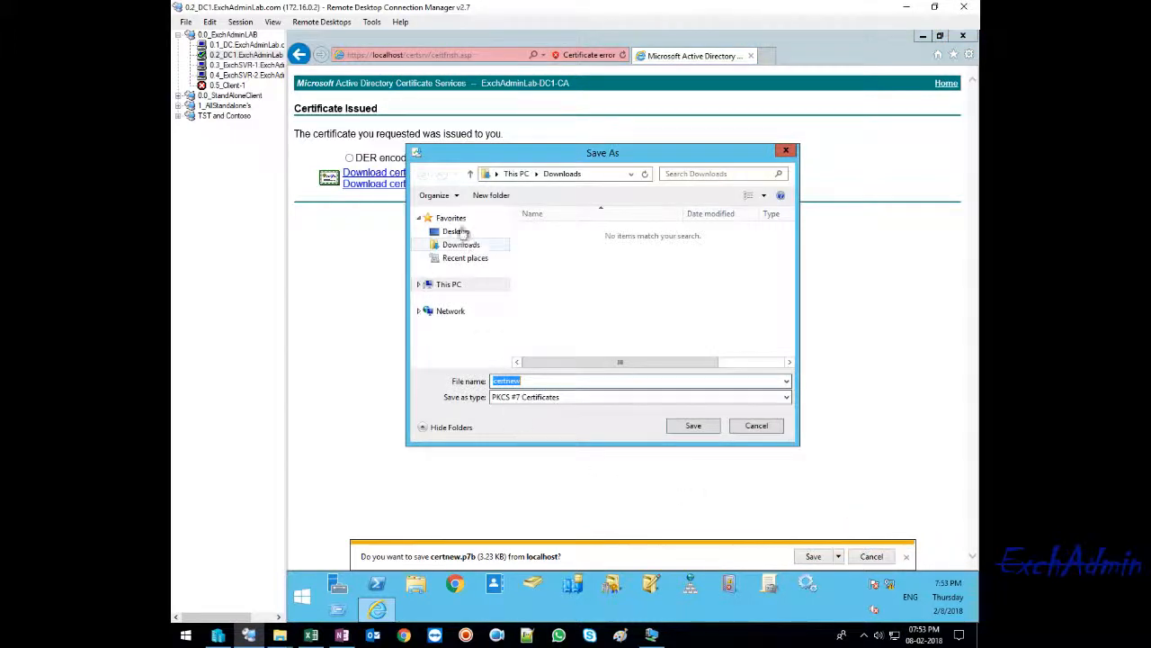
{"action": "left_click", "coordinate": [456, 231]}
{"action": "left_click", "coordinate": [539, 381]}
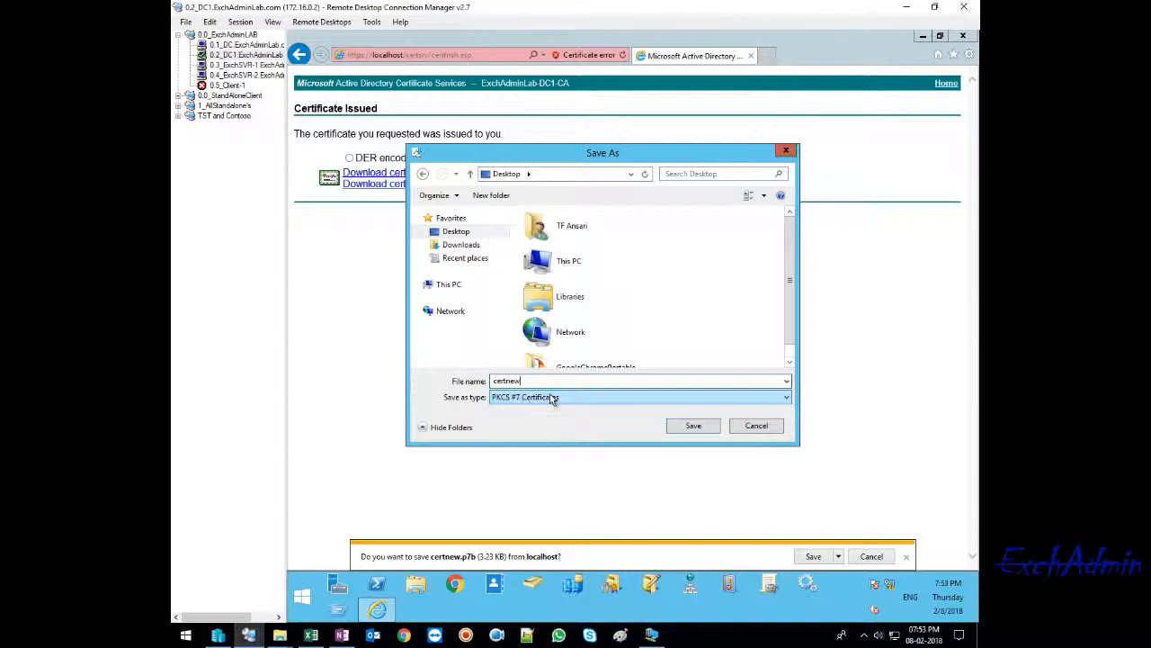
{"action": "left_click", "coordinate": [695, 427]}
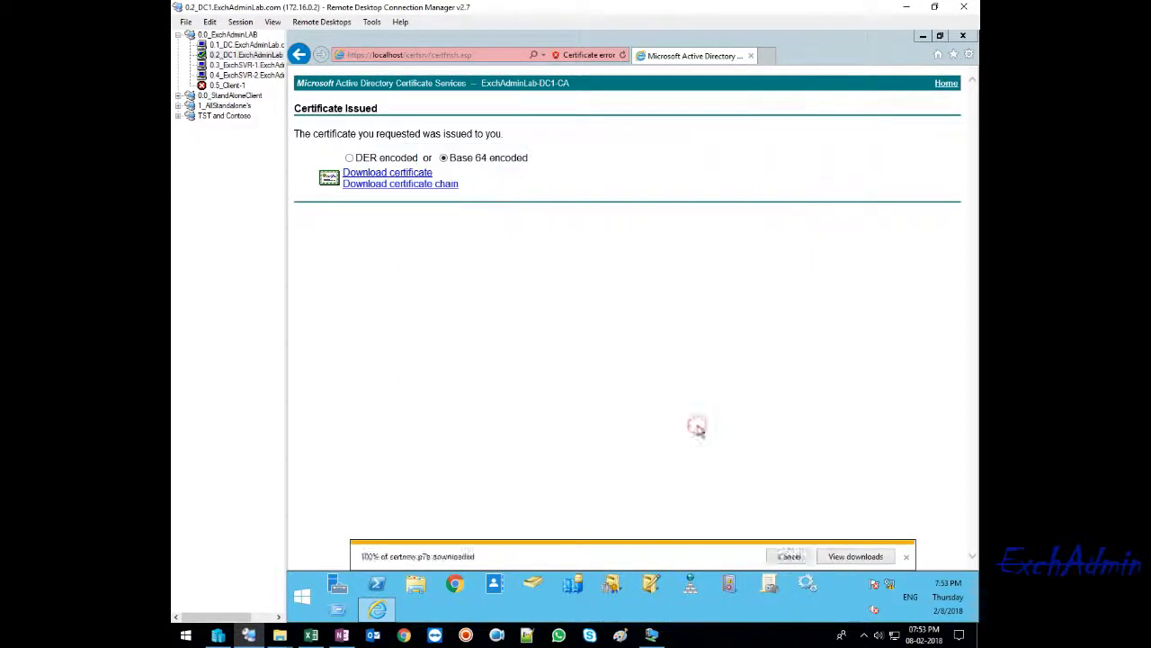
- Return to the certificate services home page, close the browser, and select the certnew file on DC1's desktop for copying
{"action": "left_click", "coordinate": [944, 83]}
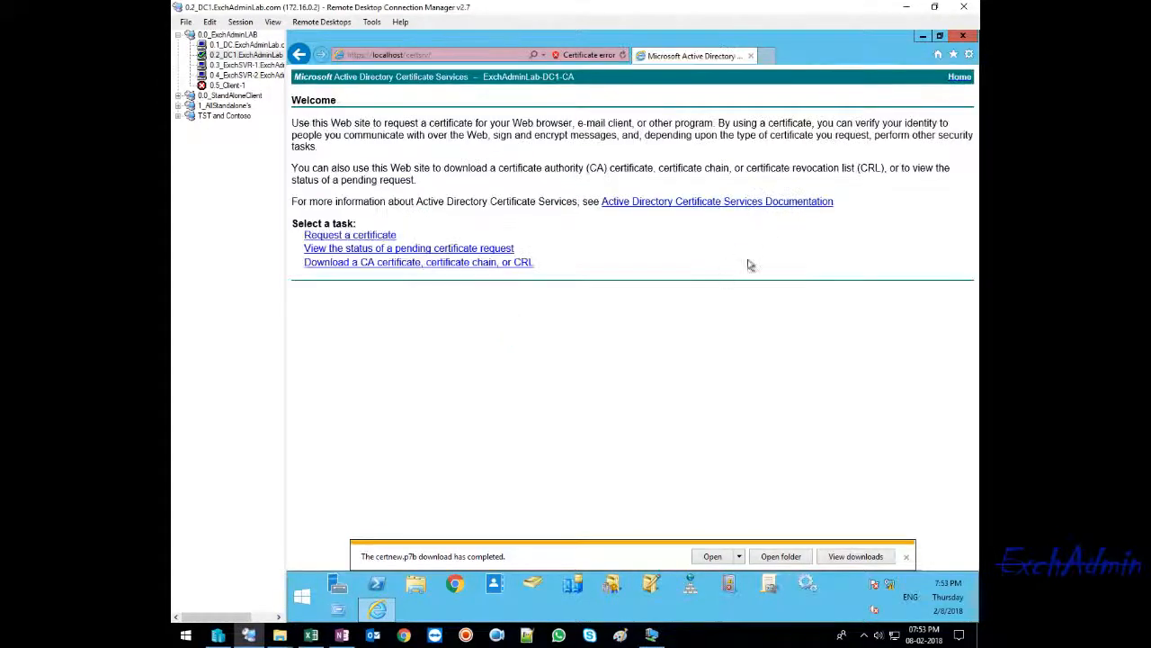
{"action": "left_click", "coordinate": [752, 56]}
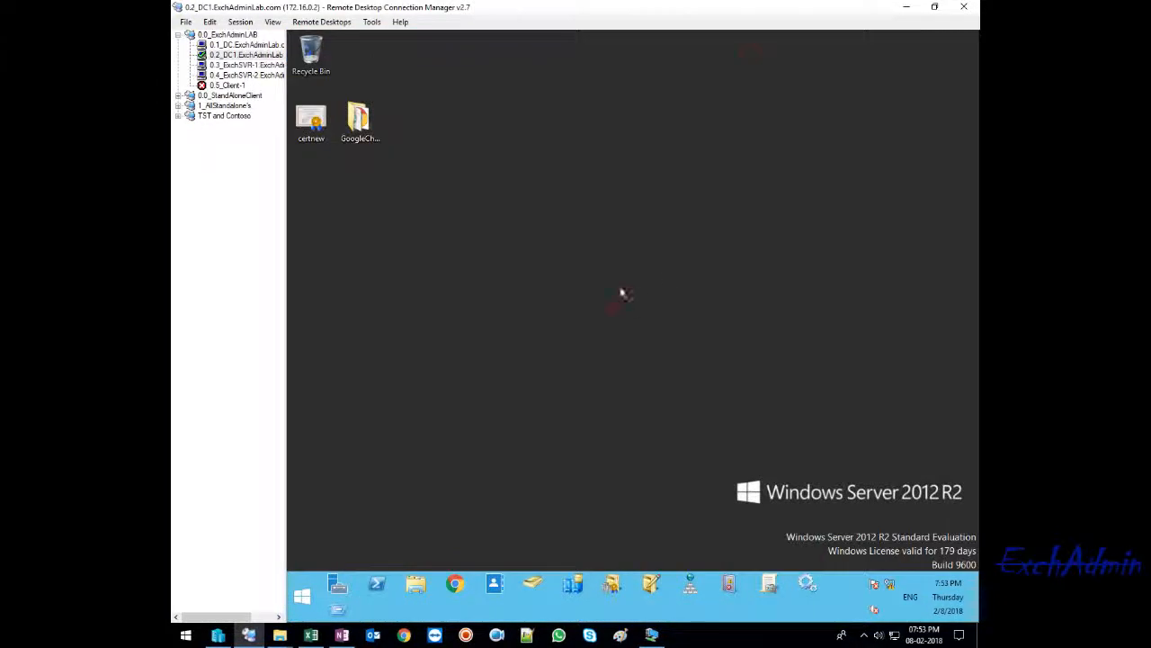
{"action": "left_click", "coordinate": [312, 121]}
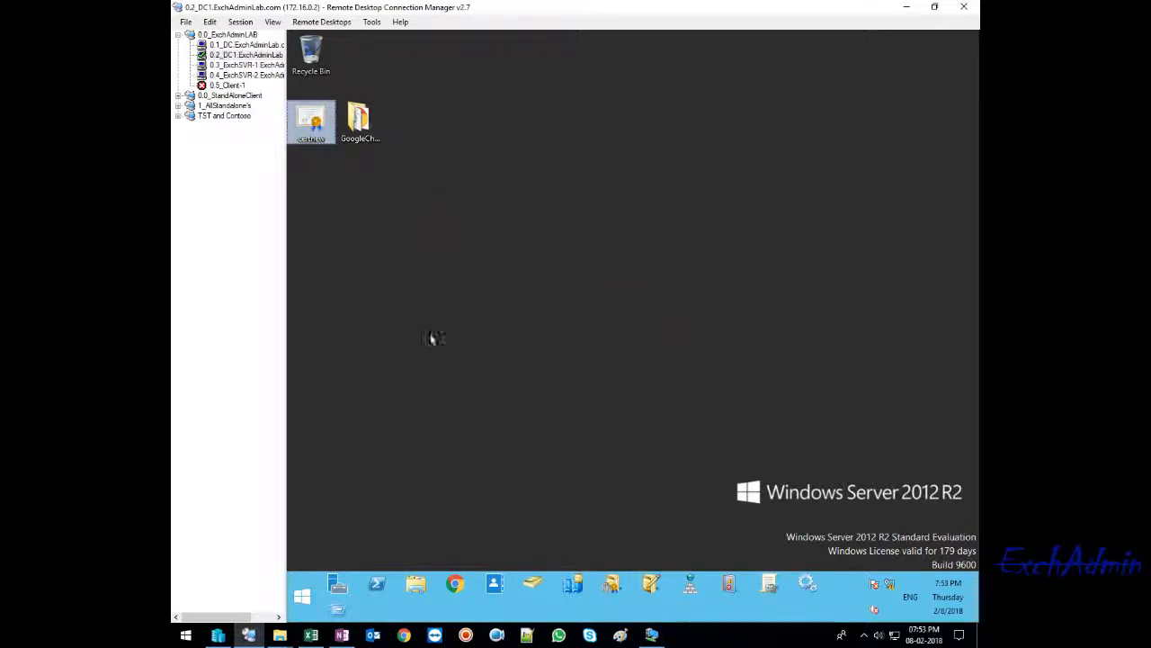
- In the 0.3_ExchSVR-1 session, close Notepad and the Cert Req folder, minimize the browser, and place the certnew file on the desktop
{"action": "left_click", "coordinate": [246, 65]}
{"action": "left_click", "coordinate": [836, 87]}
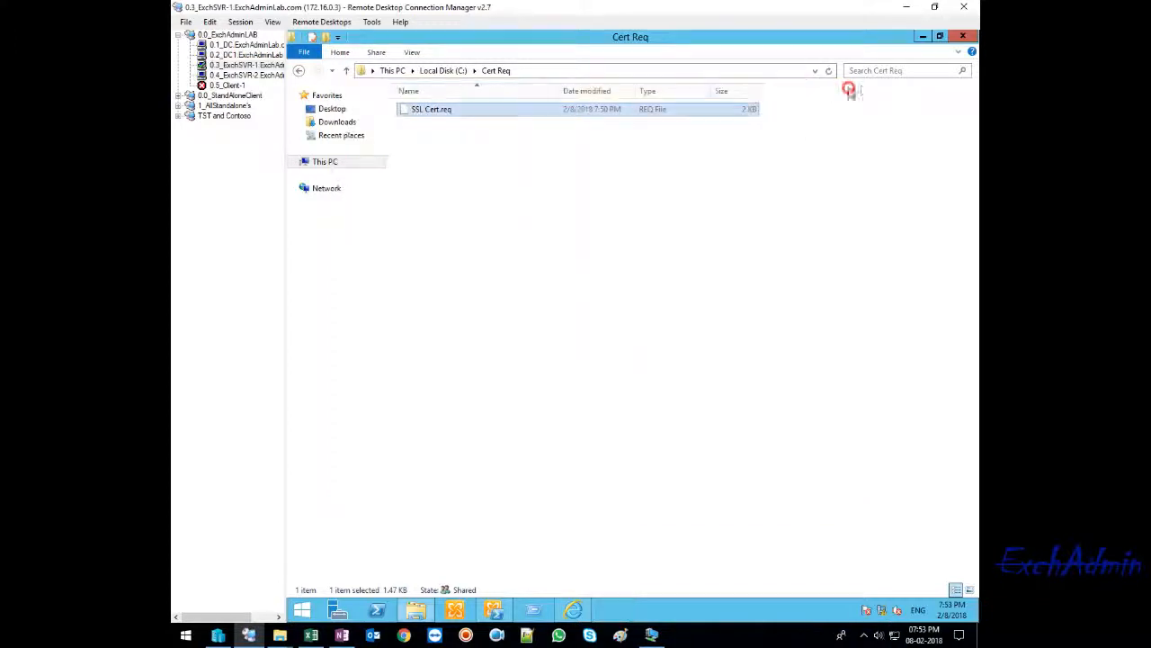
{"action": "left_click", "coordinate": [963, 36]}
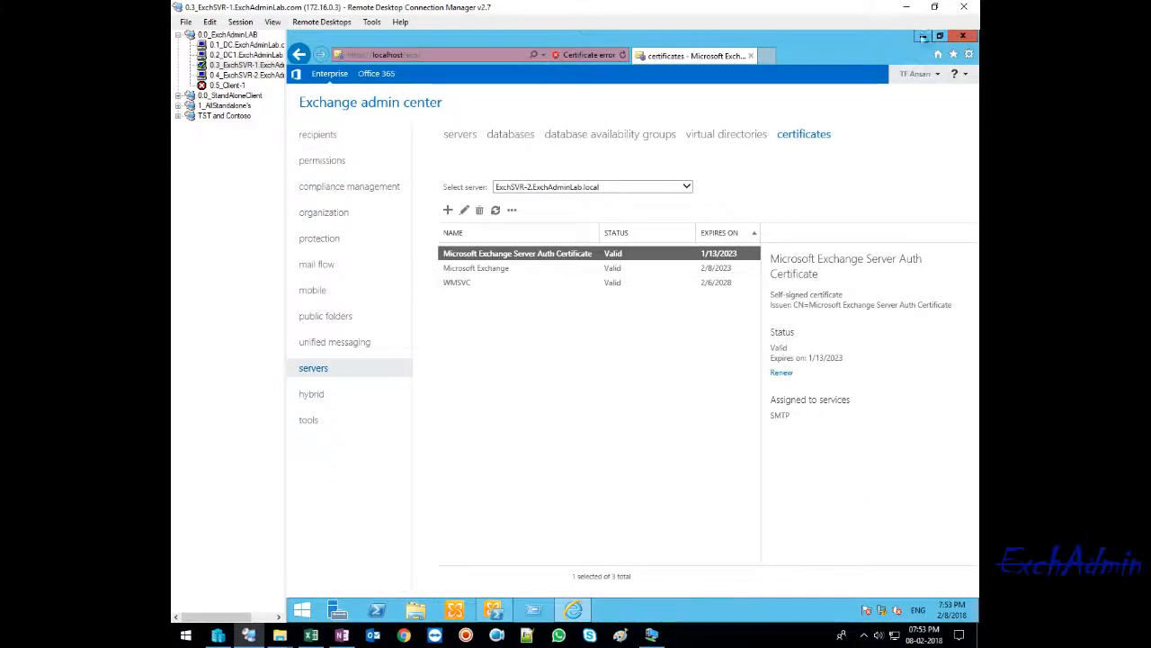
{"action": "left_click", "coordinate": [923, 37]}
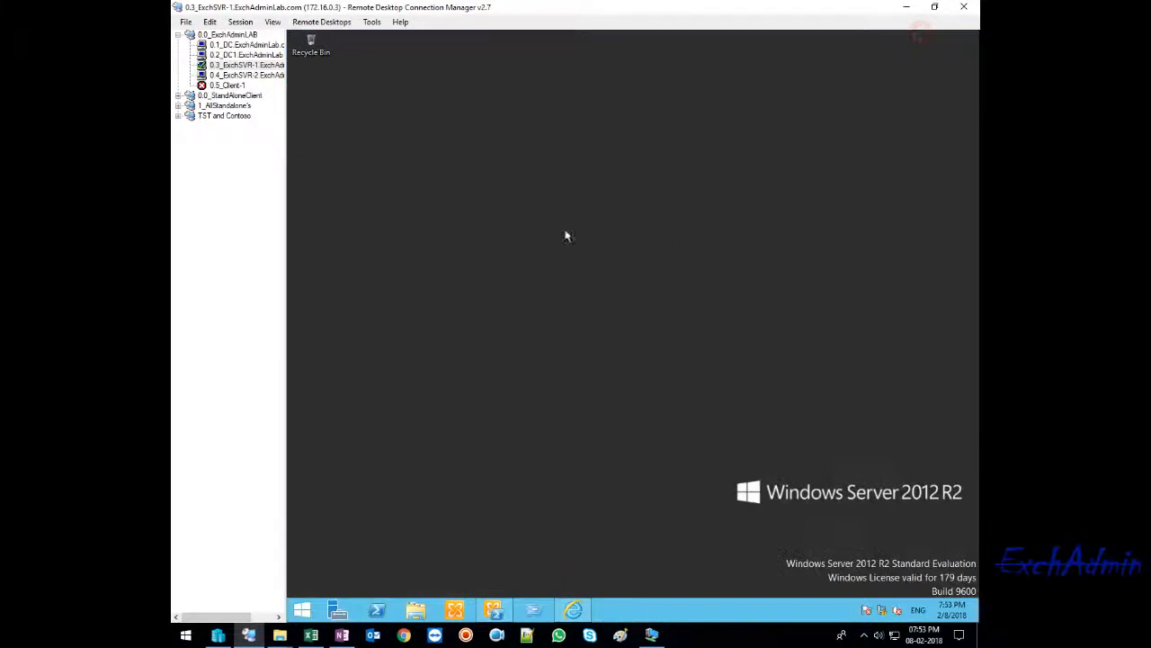
- Open an empty Microsoft Management Console on the Exchange server and maximize its window
{"action": "left_click", "coordinate": [428, 206]}
{"action": "right_click", "coordinate": [304, 609]}
{"action": "left_click", "coordinate": [331, 566]}
{"action": "key", "text": "Return"}
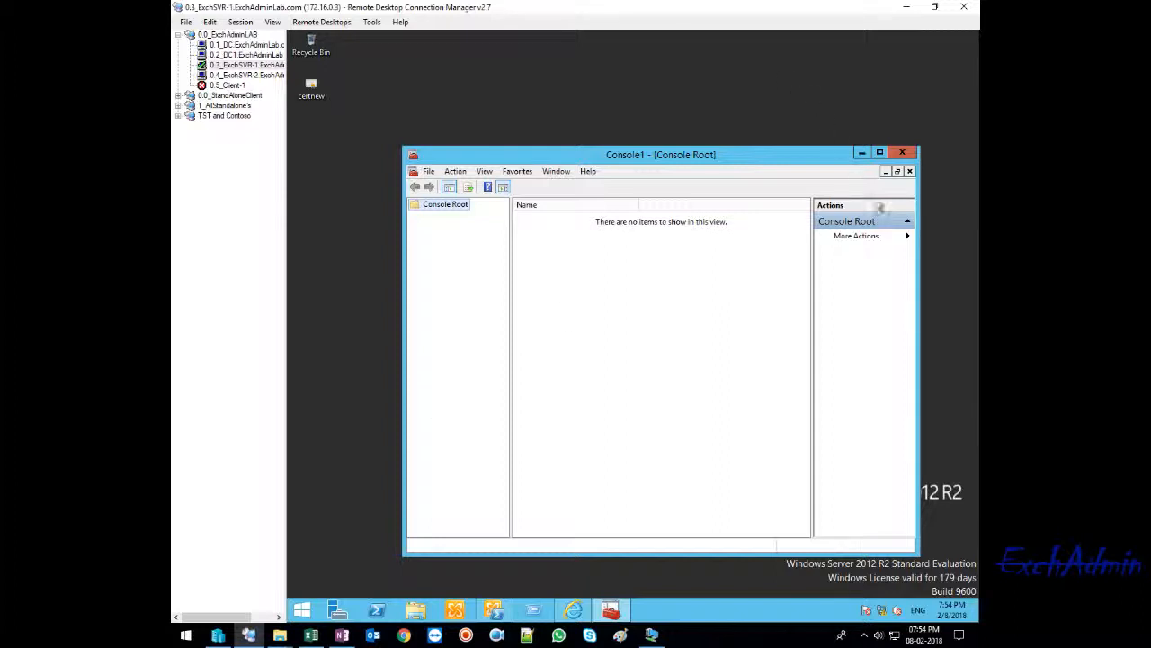
{"action": "left_click", "coordinate": [879, 153]}
- Add the Certificates snap-in to the console for the computer account, managing the local computer
{"action": "left_click", "coordinate": [311, 54]}
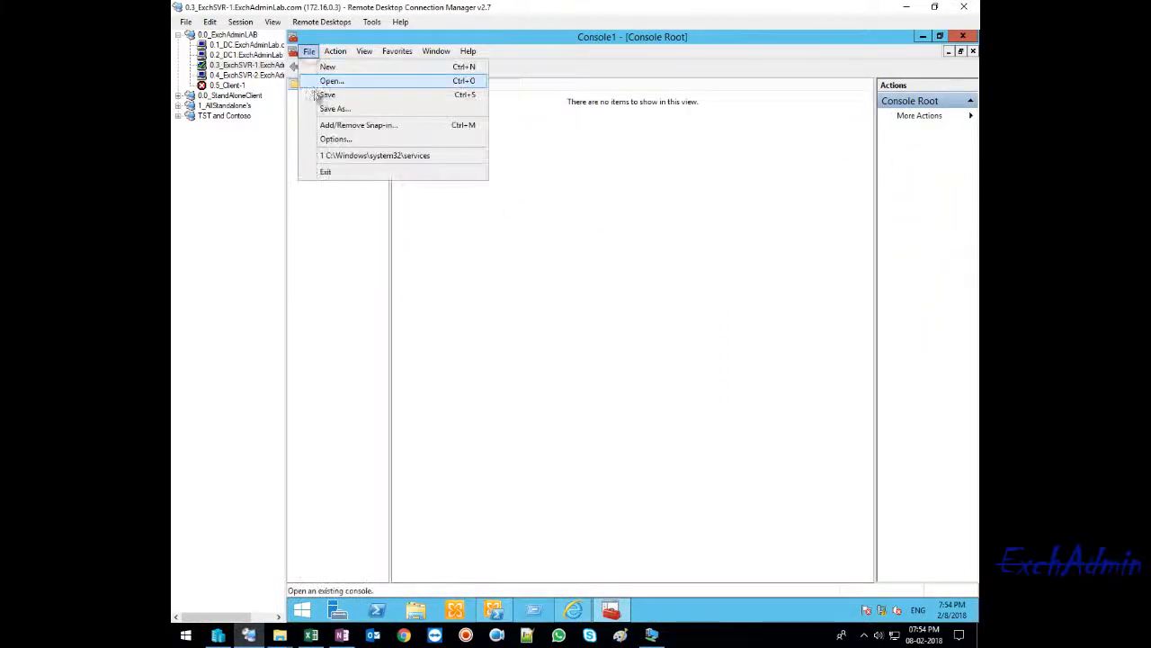
{"action": "left_click", "coordinate": [329, 124]}
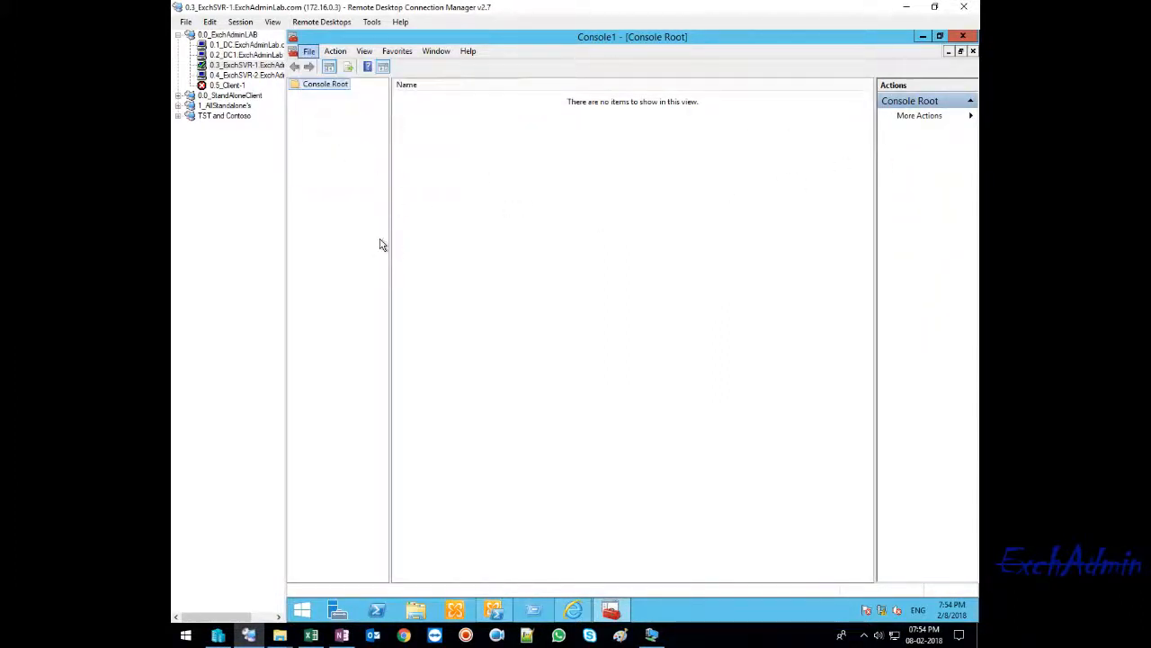
{"action": "left_click", "coordinate": [472, 305]}
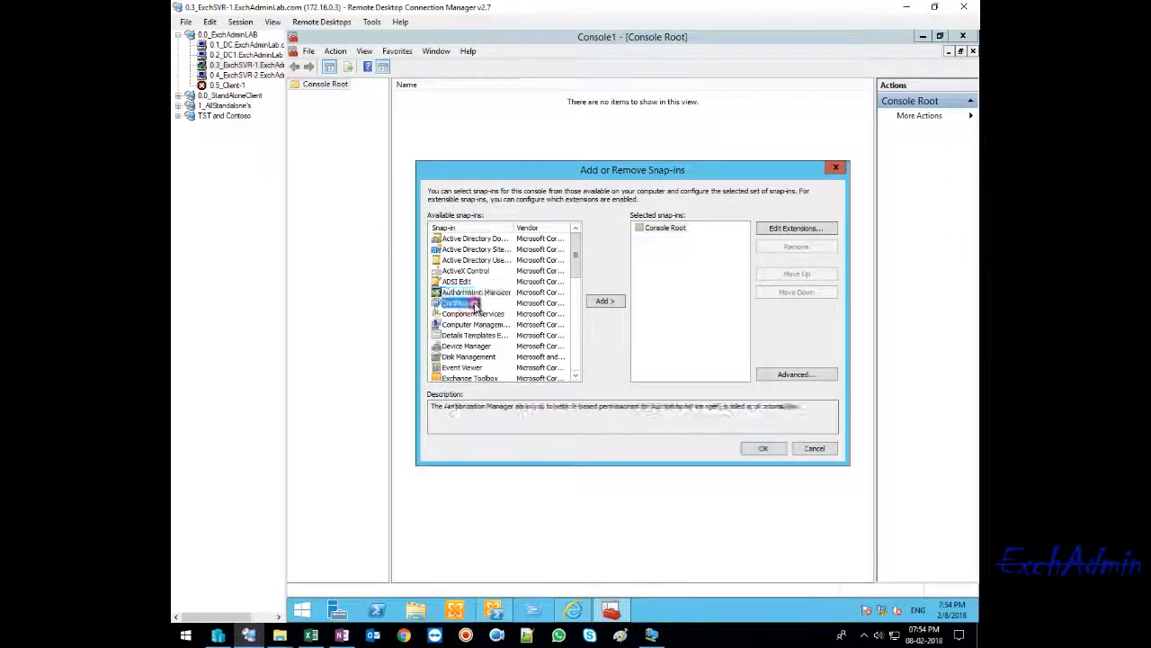
{"action": "left_click", "coordinate": [602, 300]}
{"action": "left_click", "coordinate": [459, 249]}
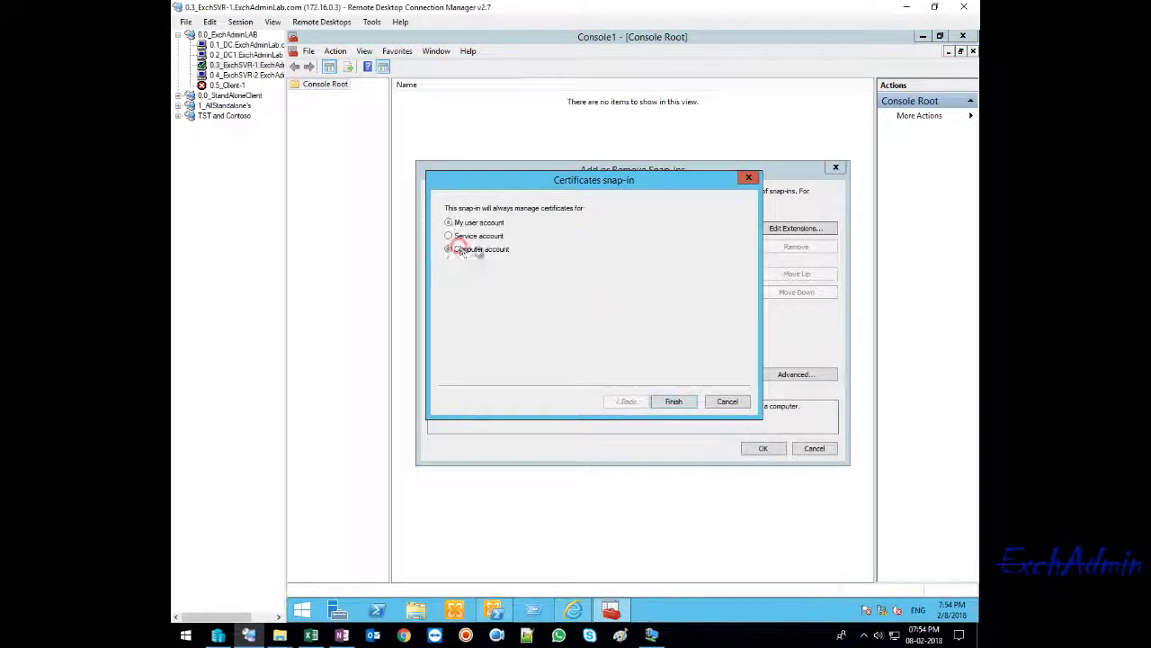
{"action": "left_click", "coordinate": [674, 401]}
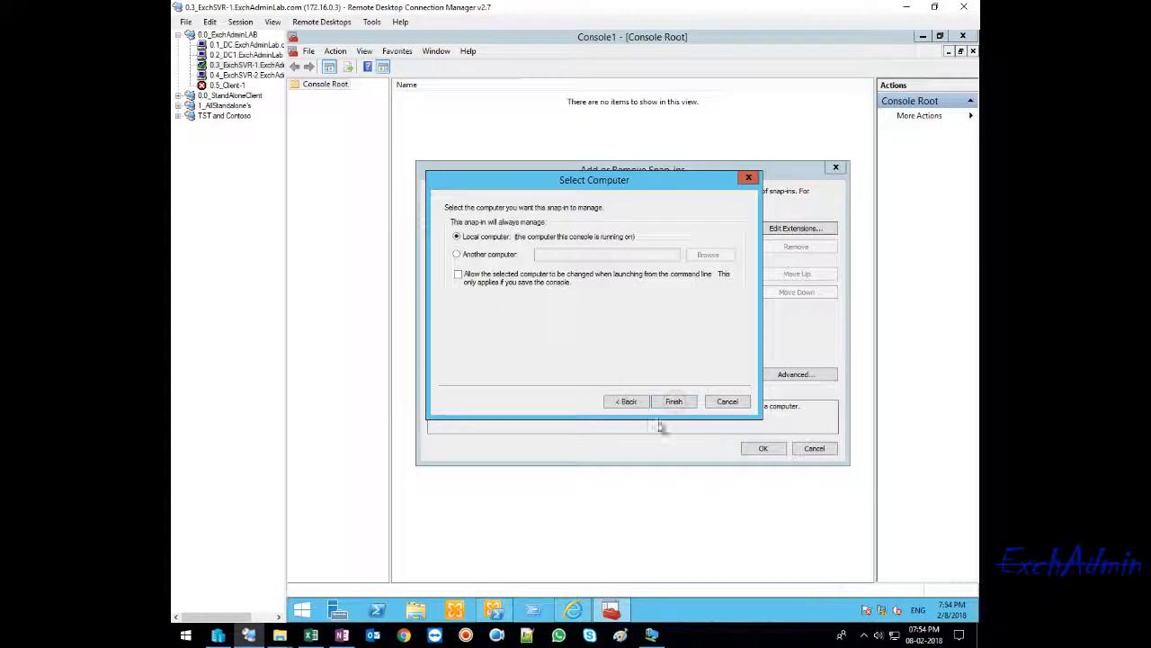
{"action": "left_click", "coordinate": [674, 401]}
{"action": "left_click", "coordinate": [763, 448]}
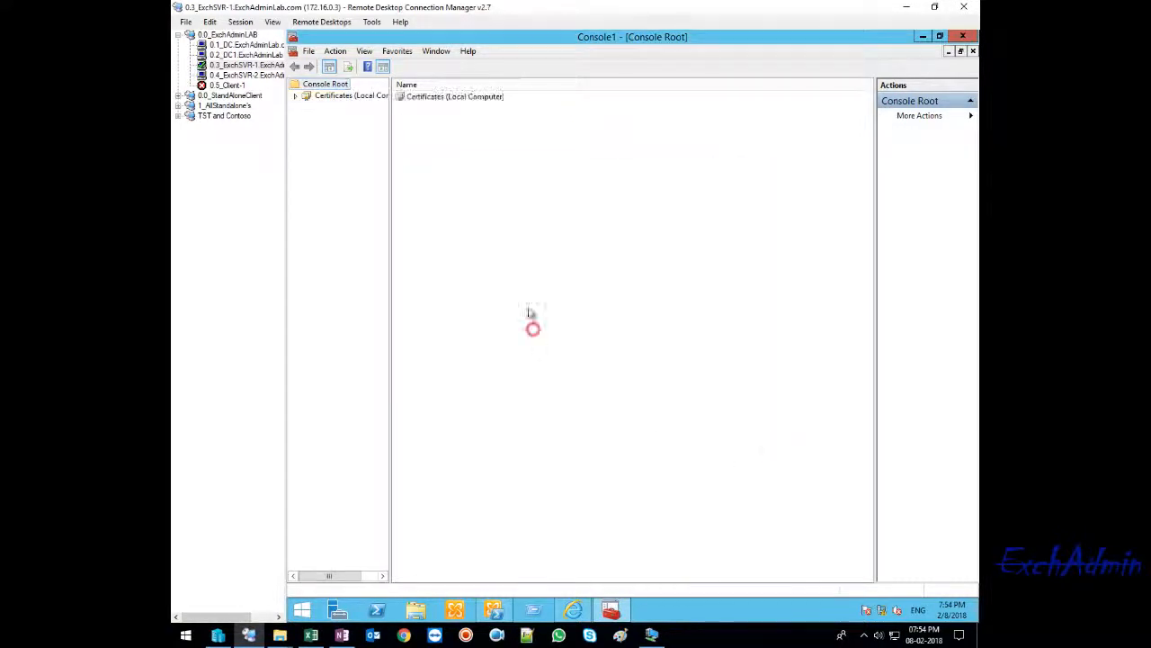
- Expand Certificates (Local Computer), widen the console tree, and open the Certificates folder under Trusted Root Certification Authorities
{"action": "double_click", "coordinate": [432, 97]}
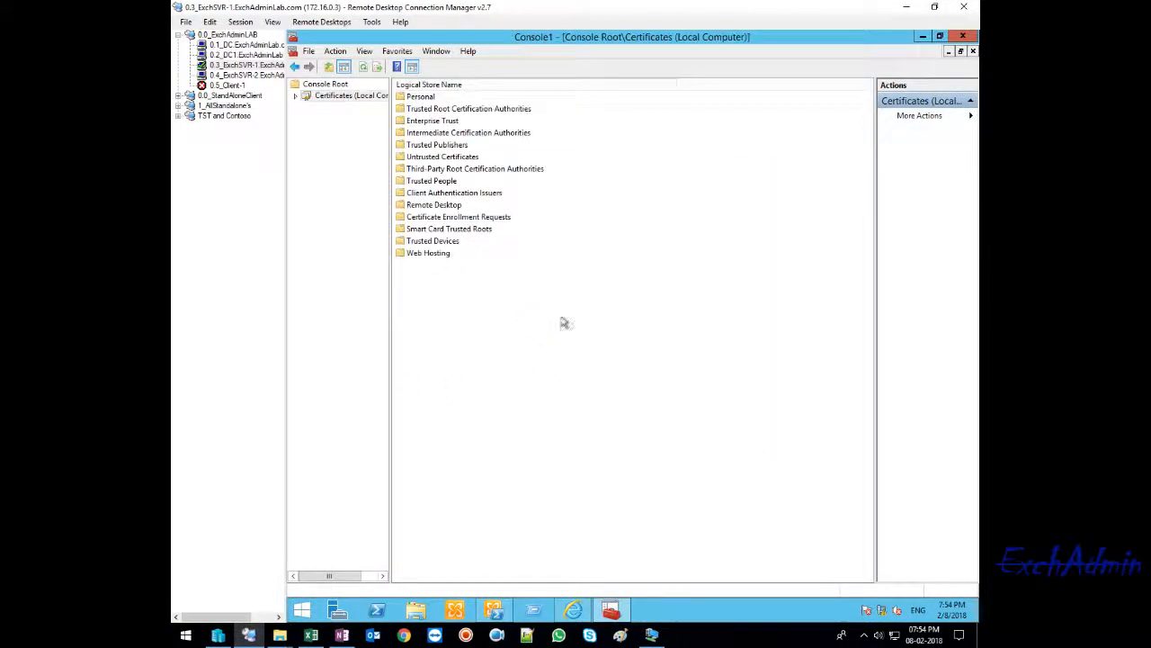
{"action": "left_click", "coordinate": [295, 96]}
{"action": "left_click", "coordinate": [340, 108]}
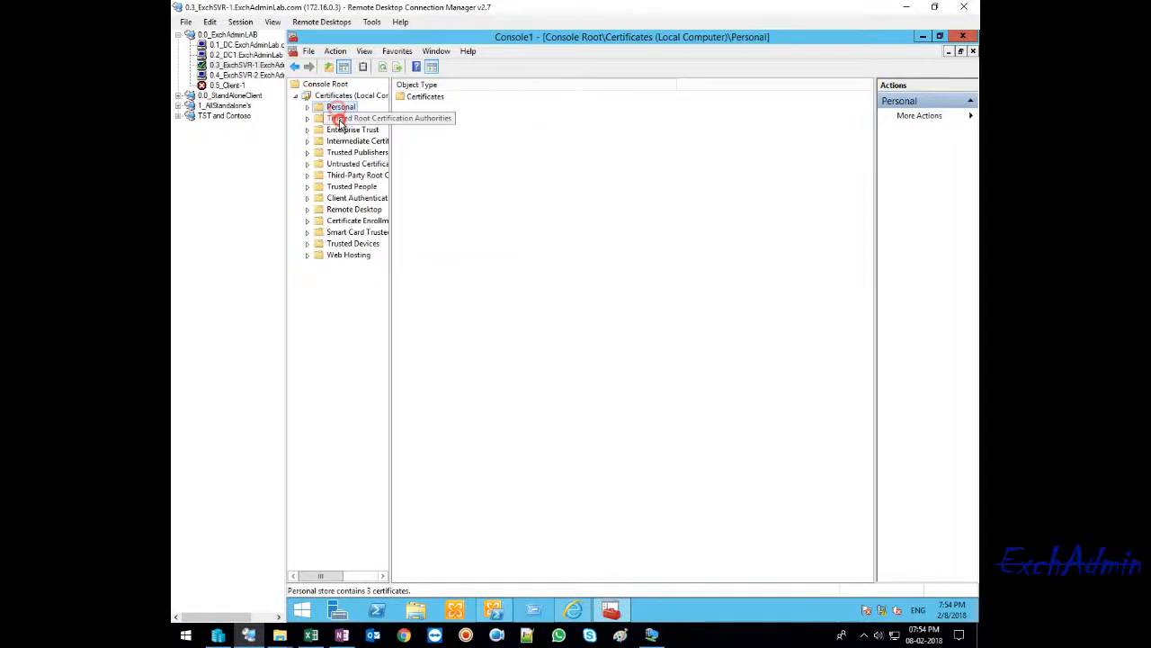
{"action": "left_click", "coordinate": [340, 120]}
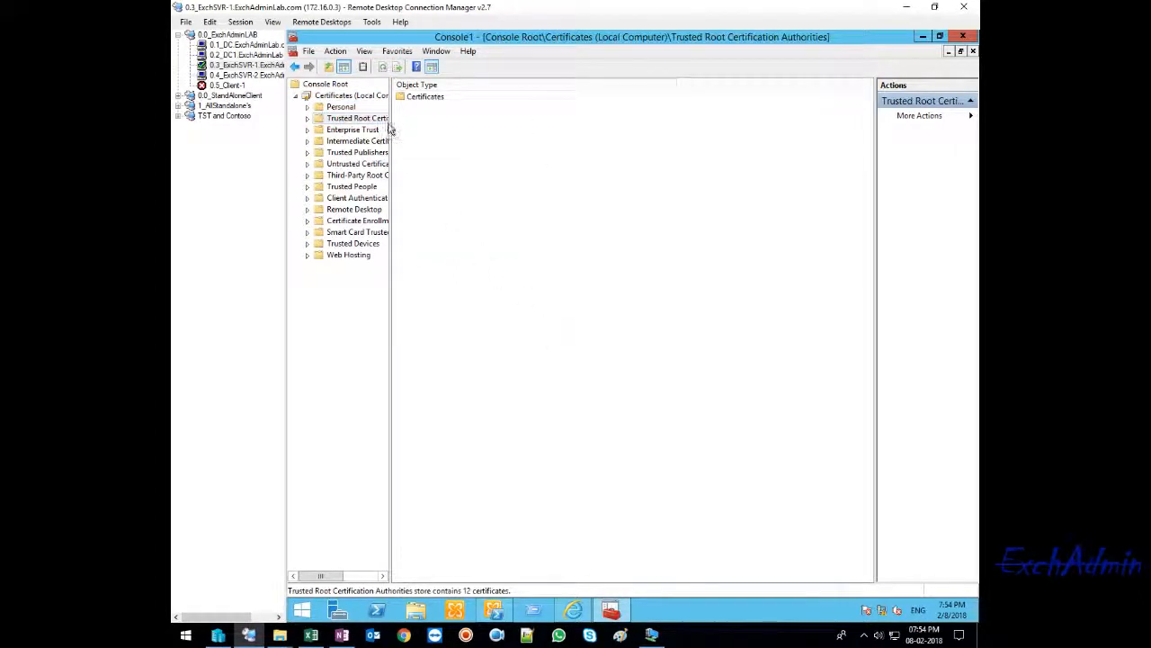
{"action": "left_click_drag", "start_coordinate": [389, 130], "coordinate": [430, 130]}
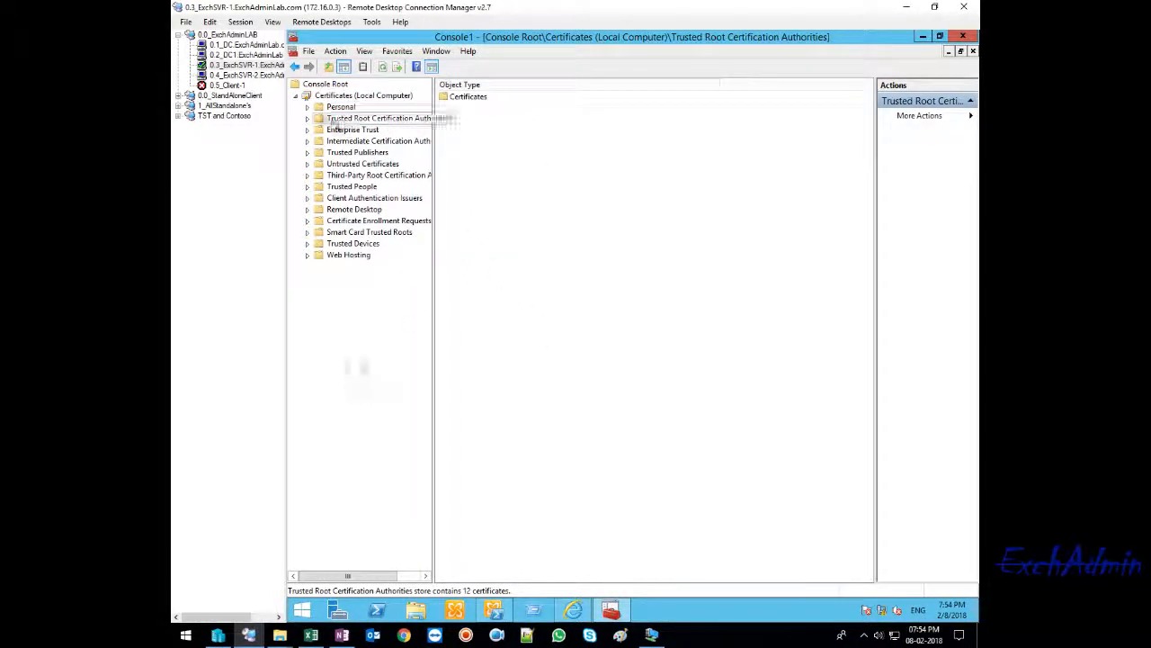
{"action": "double_click", "coordinate": [343, 120]}
{"action": "left_click", "coordinate": [356, 130]}
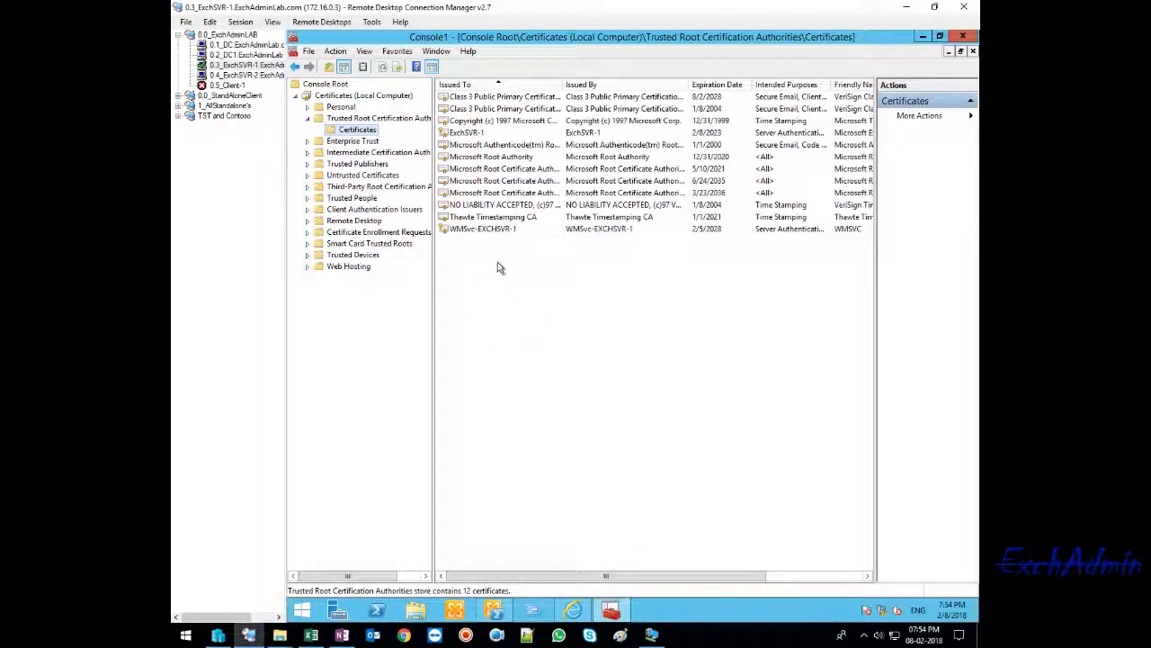
- Start the Certificate Import Wizard for the Trusted Root Certification Authorities store and continue to the file selection page
{"action": "right_click", "coordinate": [470, 266]}
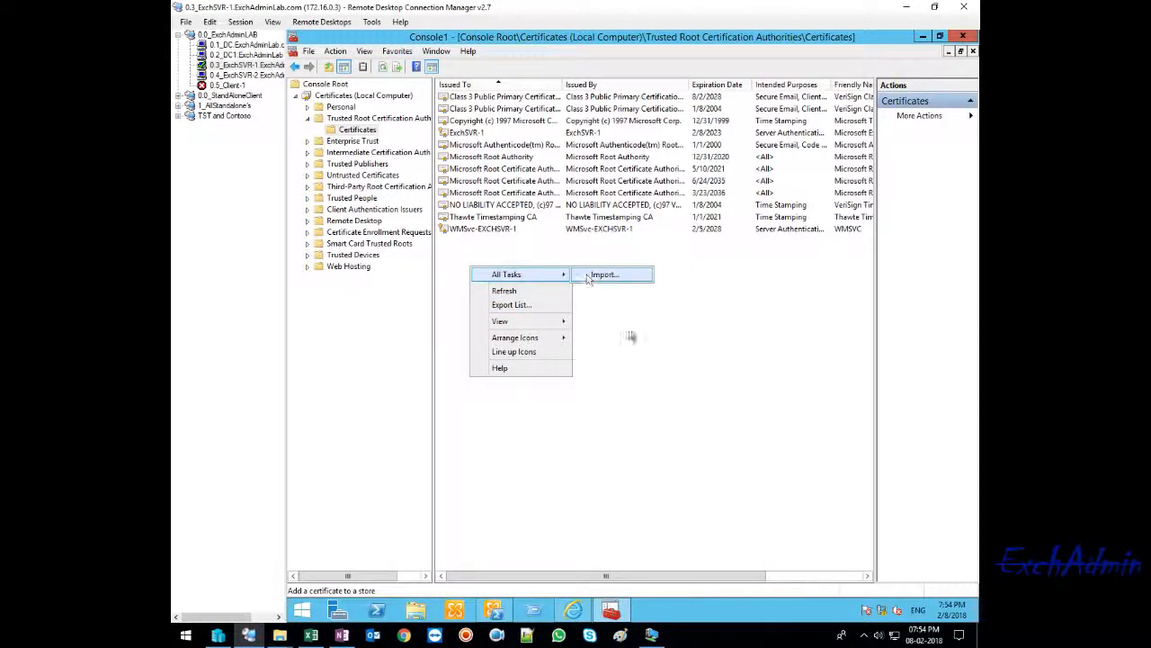
{"action": "left_click", "coordinate": [630, 332]}
{"action": "right_click", "coordinate": [463, 264]}
{"action": "mouse_move", "coordinate": [501, 265]}
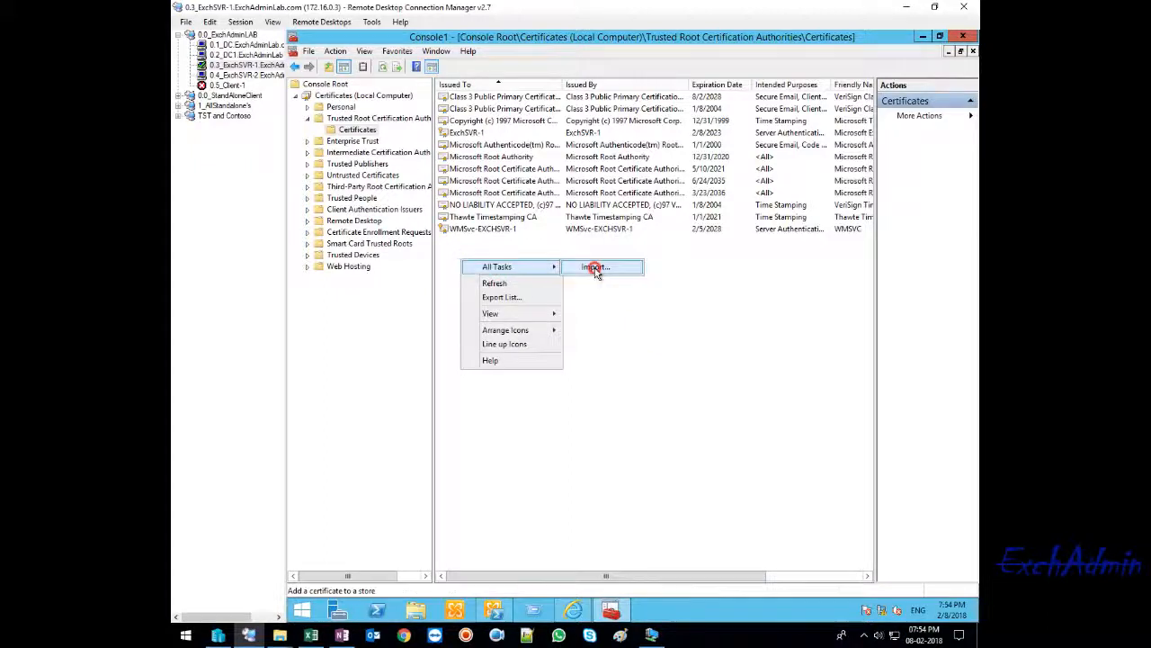
{"action": "left_click", "coordinate": [591, 264]}
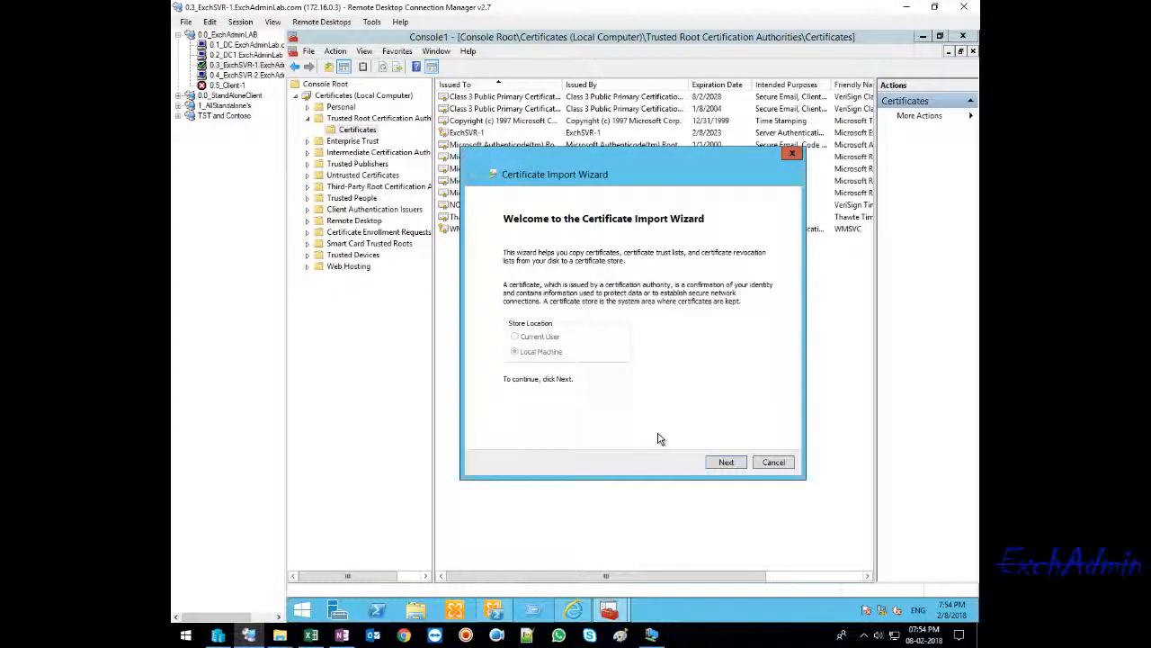
{"action": "left_click", "coordinate": [720, 465]}
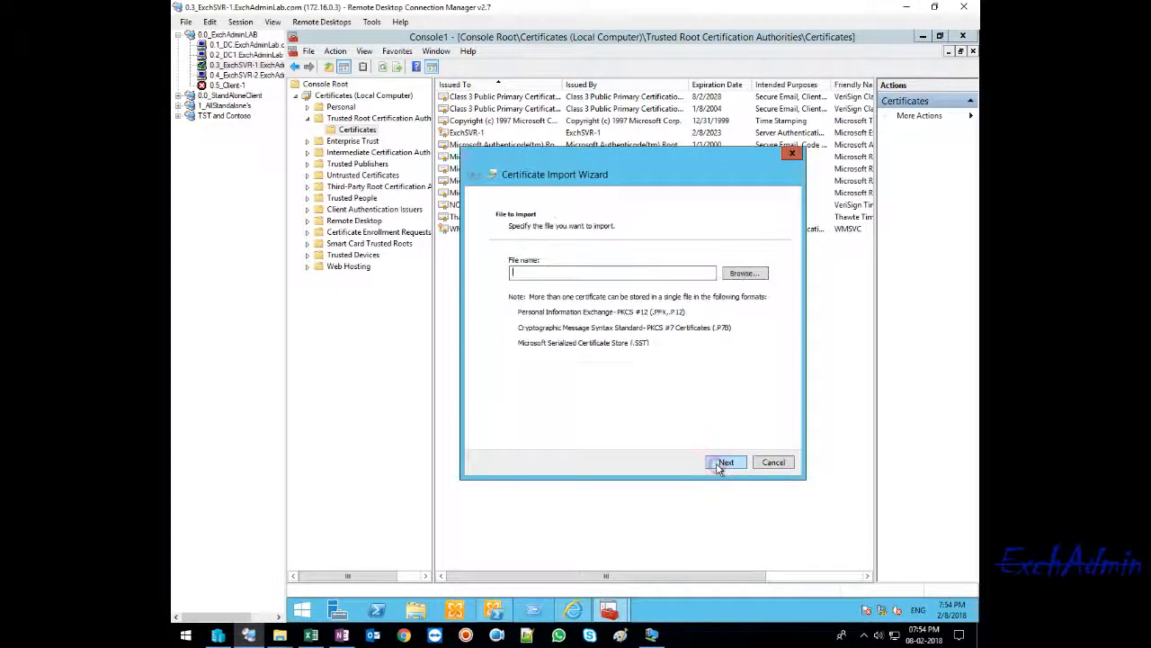
- Browse to the Desktop, show All Files, and choose the certnew PKCS #7 file for import
{"action": "left_click", "coordinate": [745, 275]}
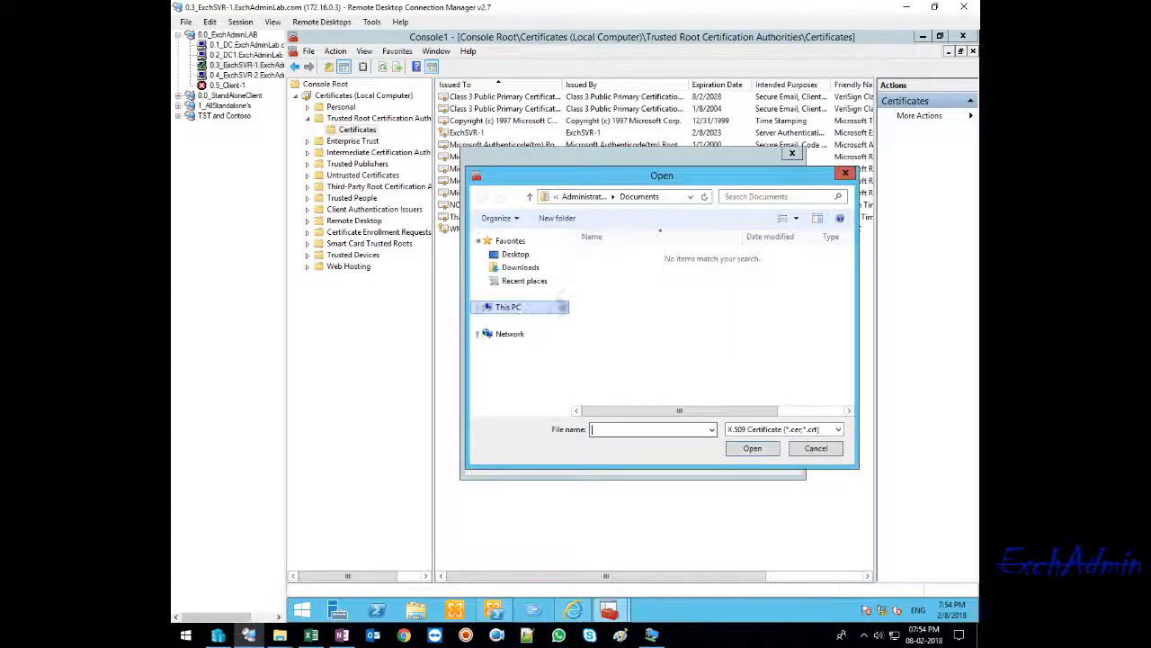
{"action": "left_click", "coordinate": [515, 253]}
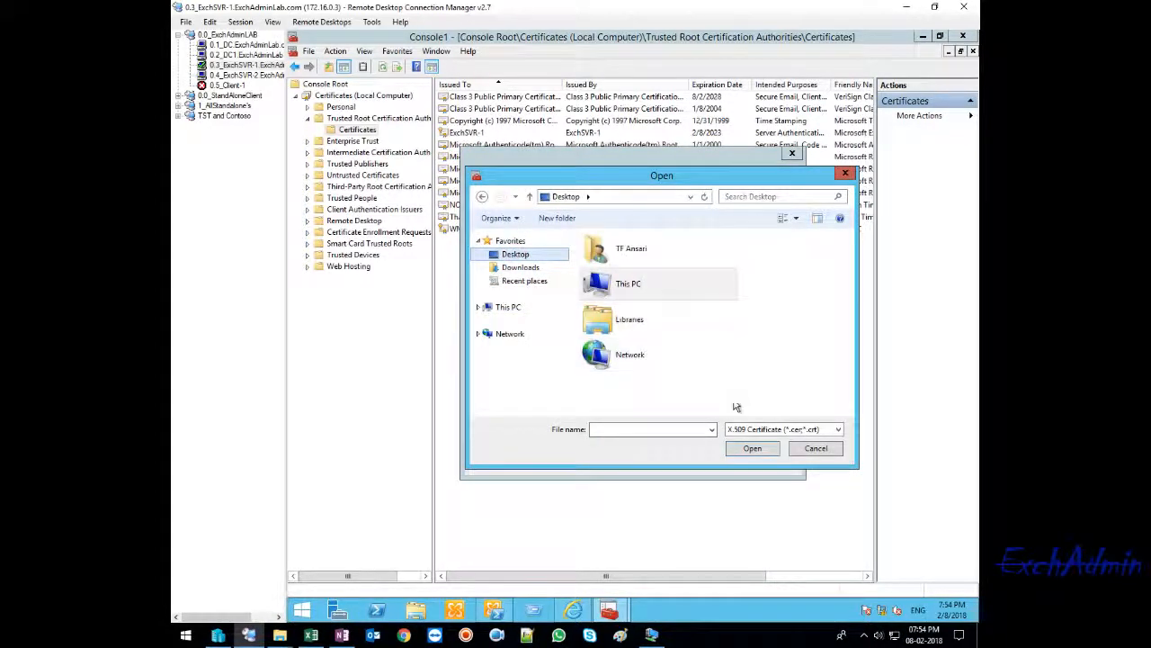
{"action": "left_click", "coordinate": [804, 429]}
{"action": "left_click", "coordinate": [724, 427]}
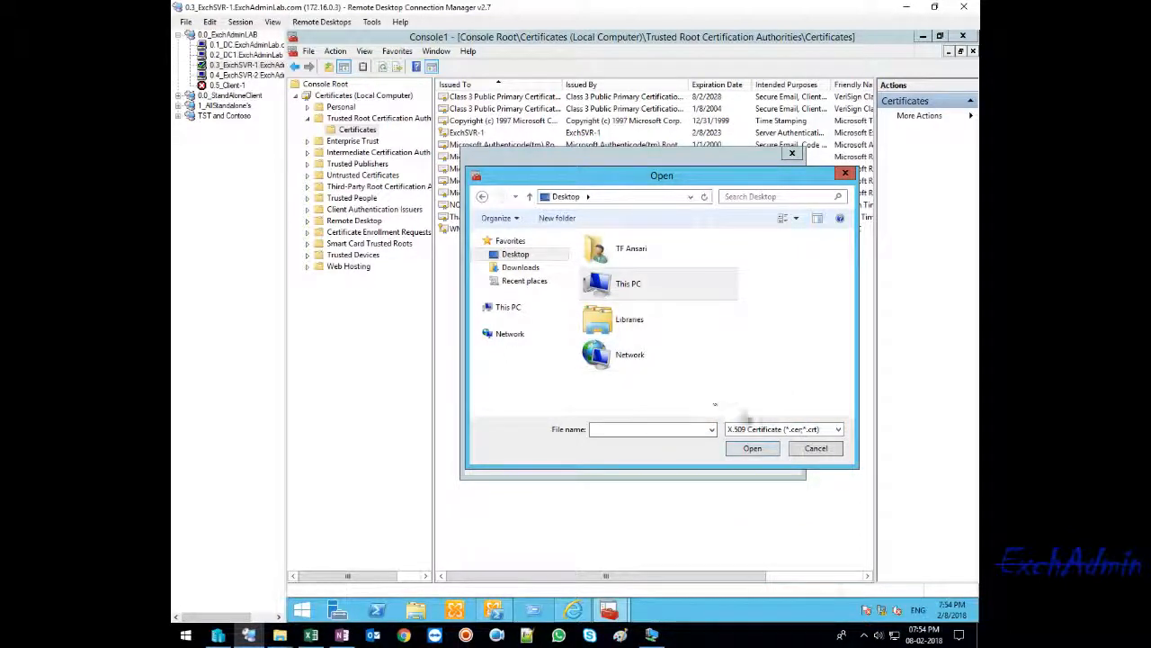
{"action": "left_click", "coordinate": [761, 429]}
{"action": "left_click", "coordinate": [748, 496]}
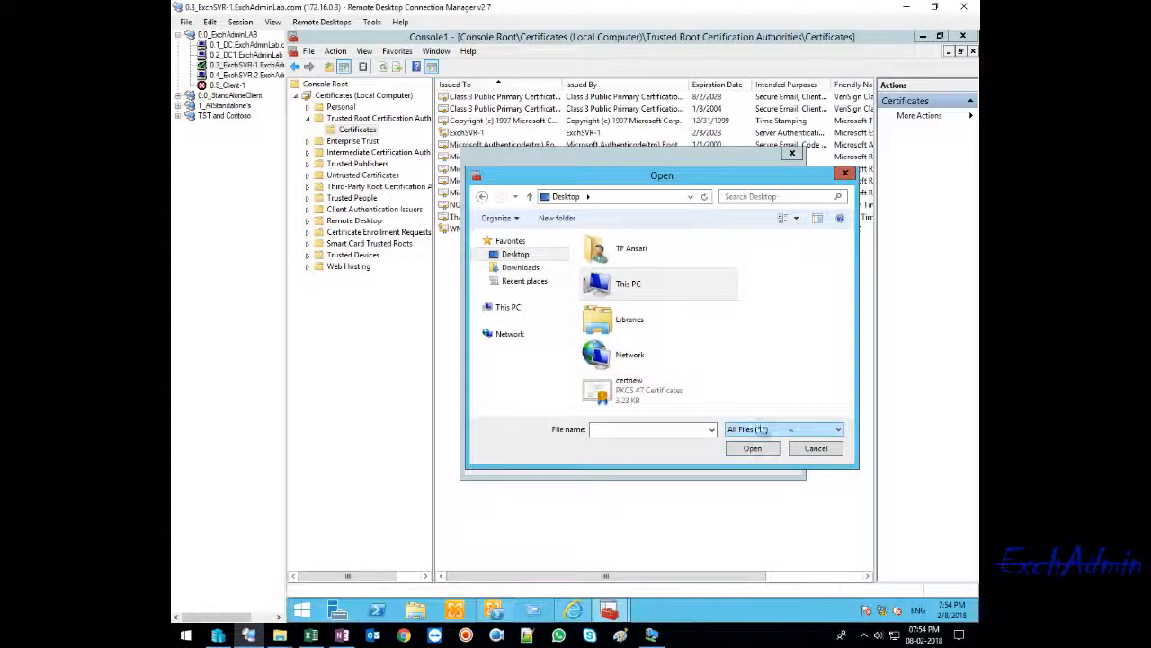
{"action": "left_click", "coordinate": [612, 388]}
{"action": "double_click", "coordinate": [612, 388]}
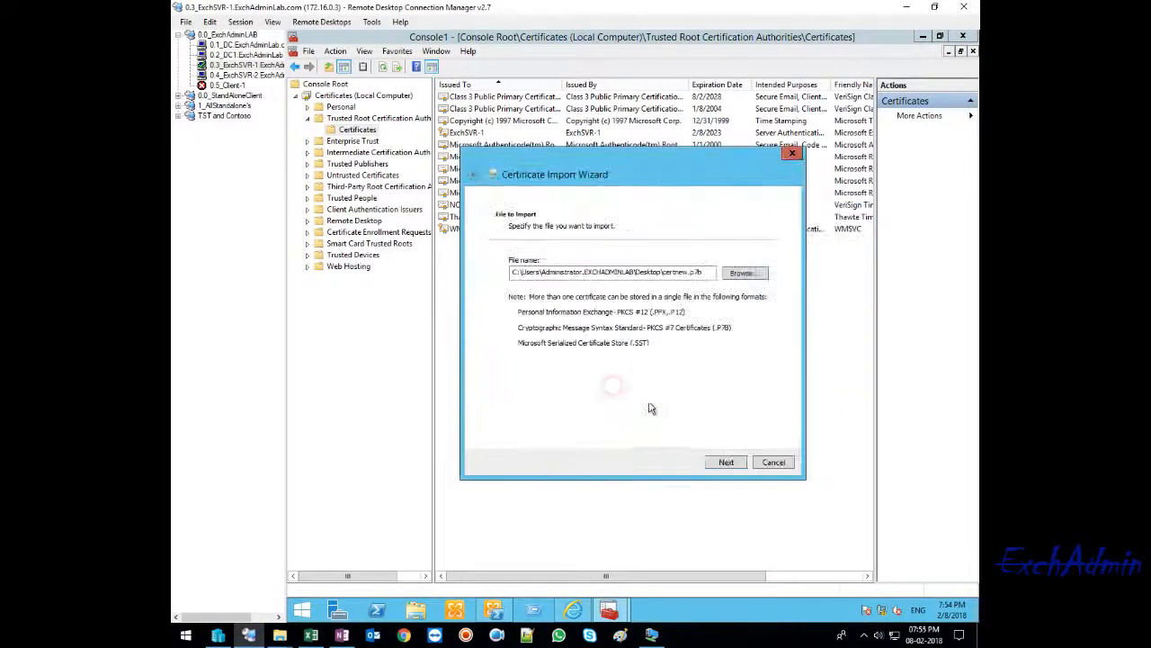
- Place all certificates in the Trusted Root Certification Authorities store and finish the import
{"action": "left_click", "coordinate": [726, 462]}
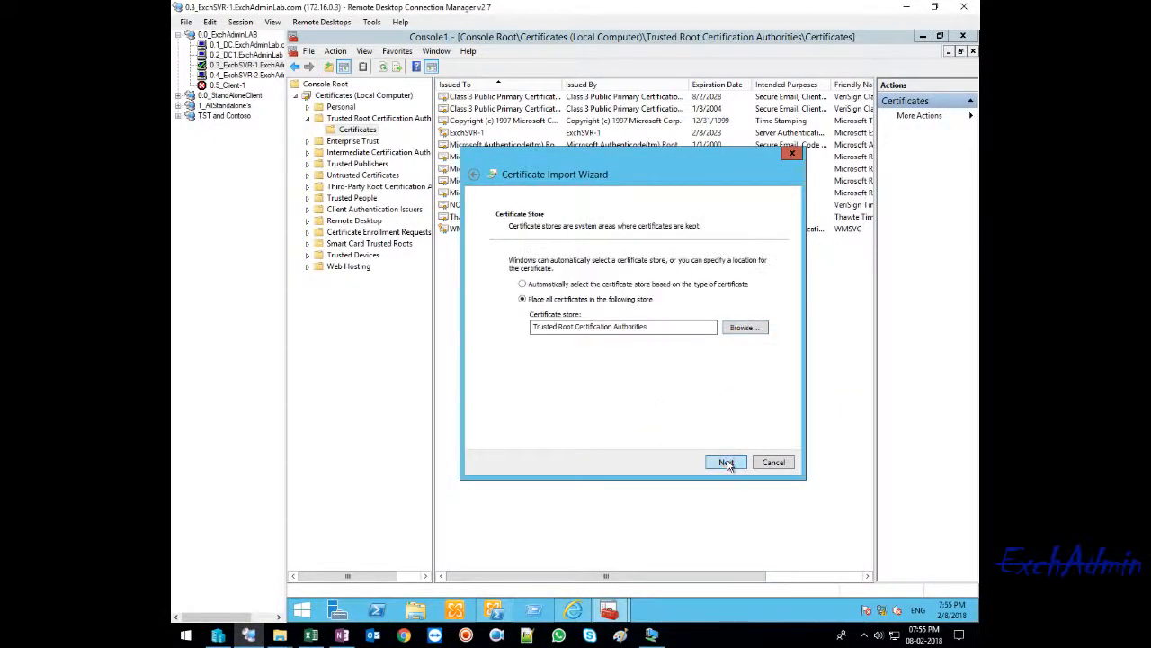
{"action": "left_click", "coordinate": [725, 461]}
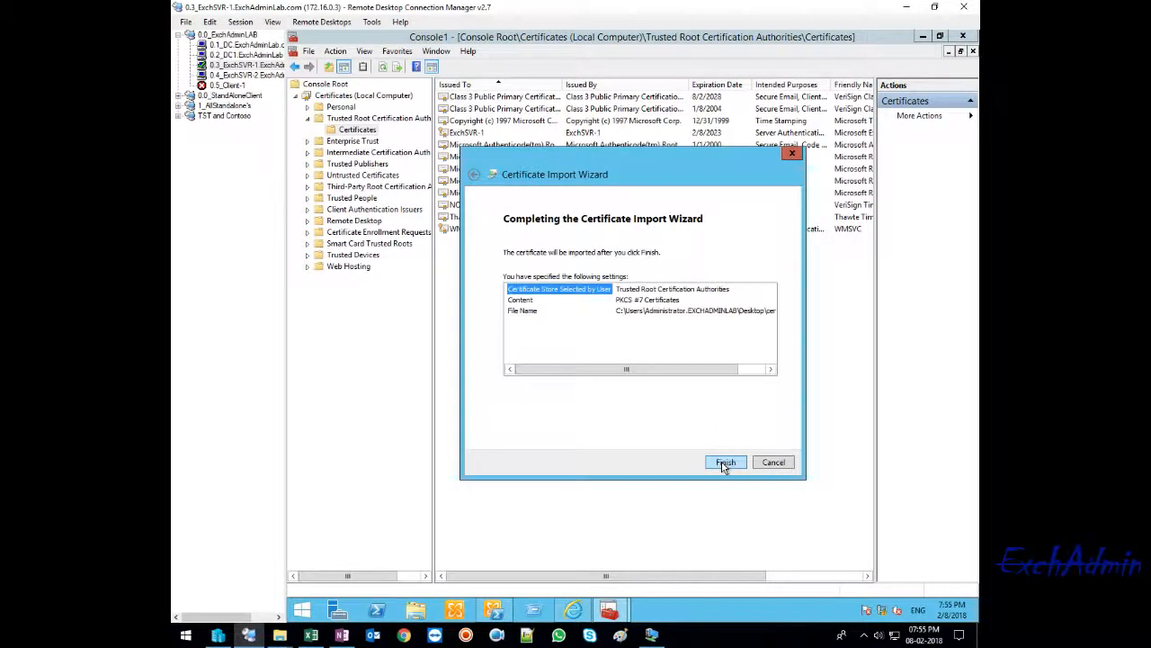
{"action": "left_click", "coordinate": [725, 462]}
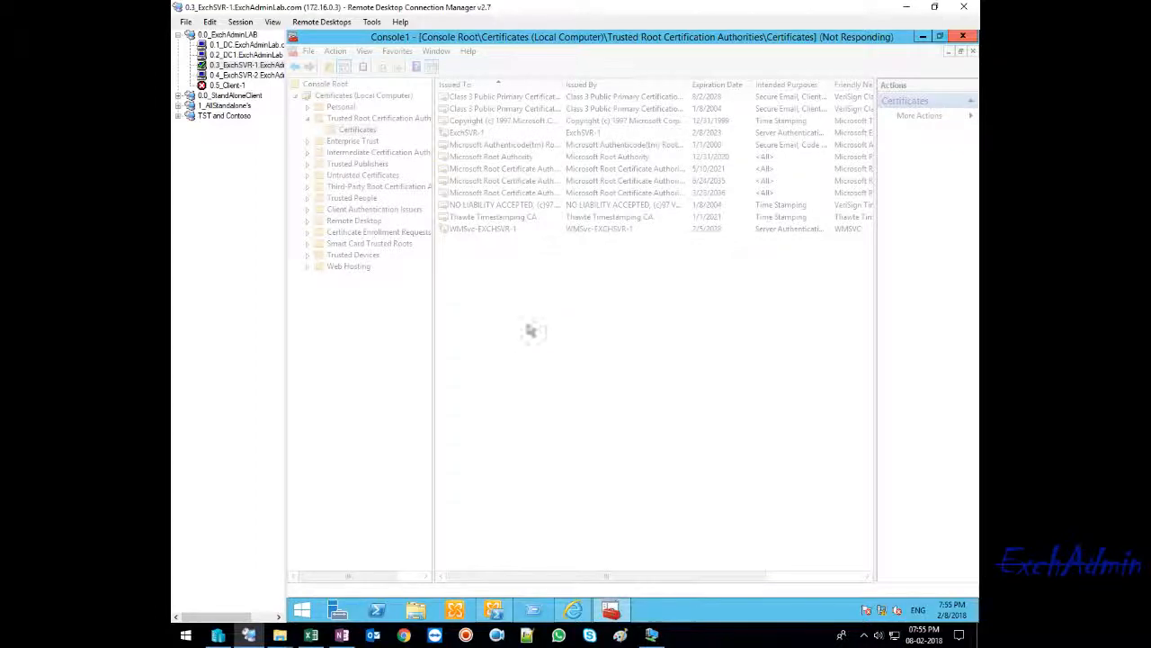
{"action": "left_click", "coordinate": [682, 367]}
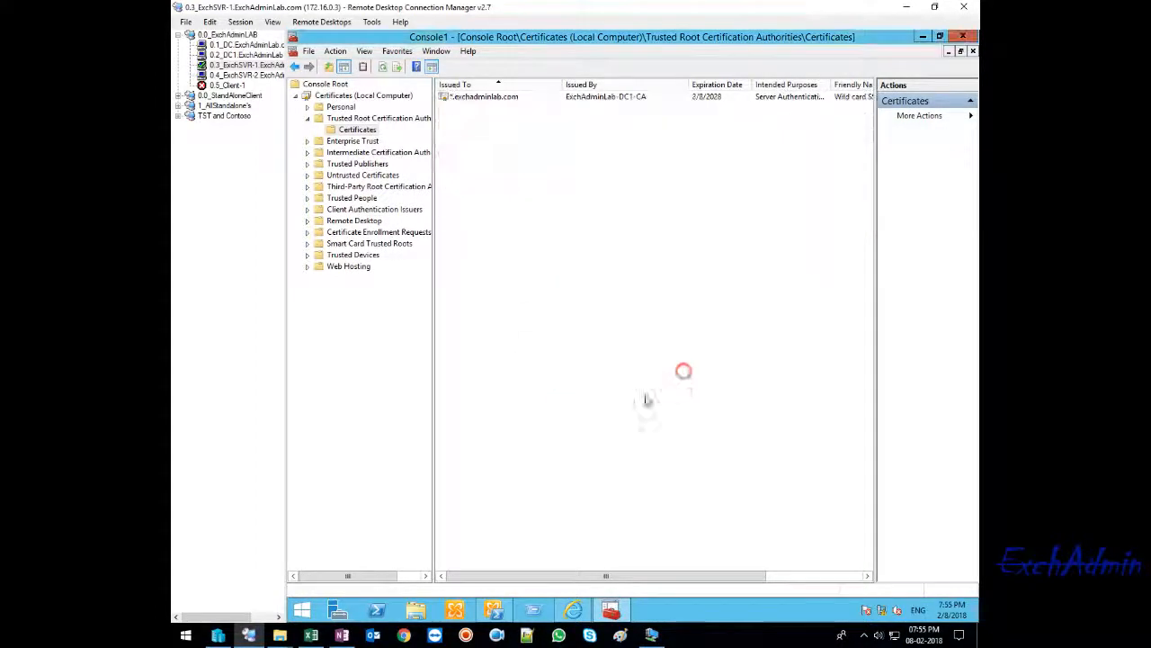
- Review the *.exchadminlab.com entry and the other trusted root certificates, and briefly check the Exchange admin center's certificates page
{"action": "left_click", "coordinate": [472, 97]}
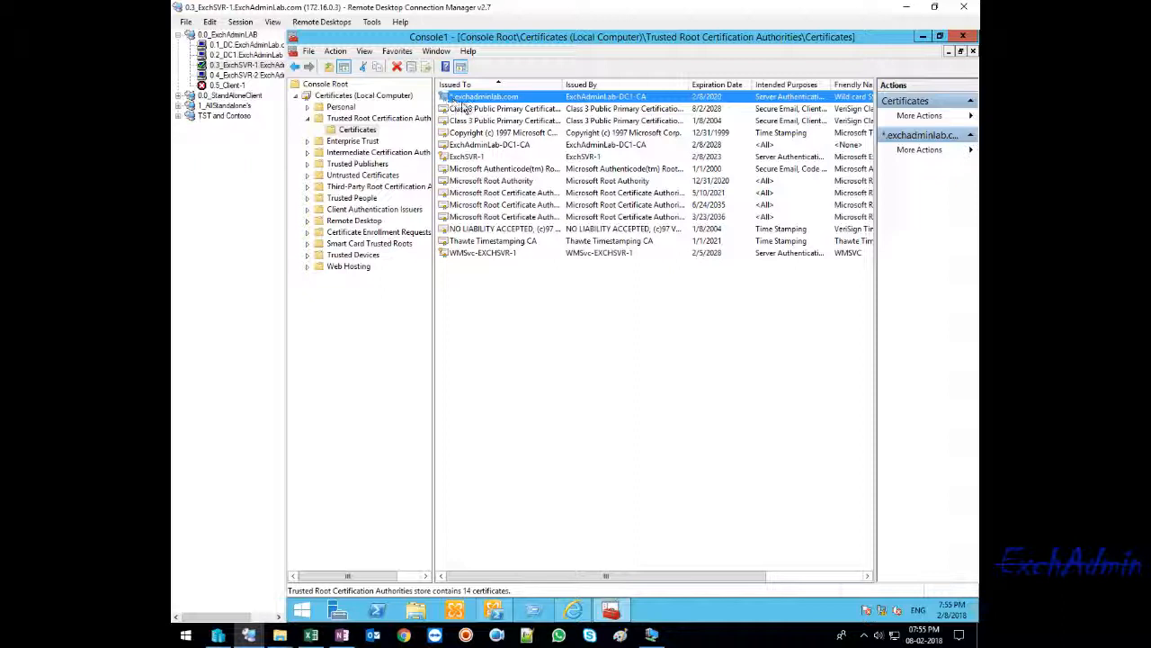
{"action": "left_click", "coordinate": [531, 405]}
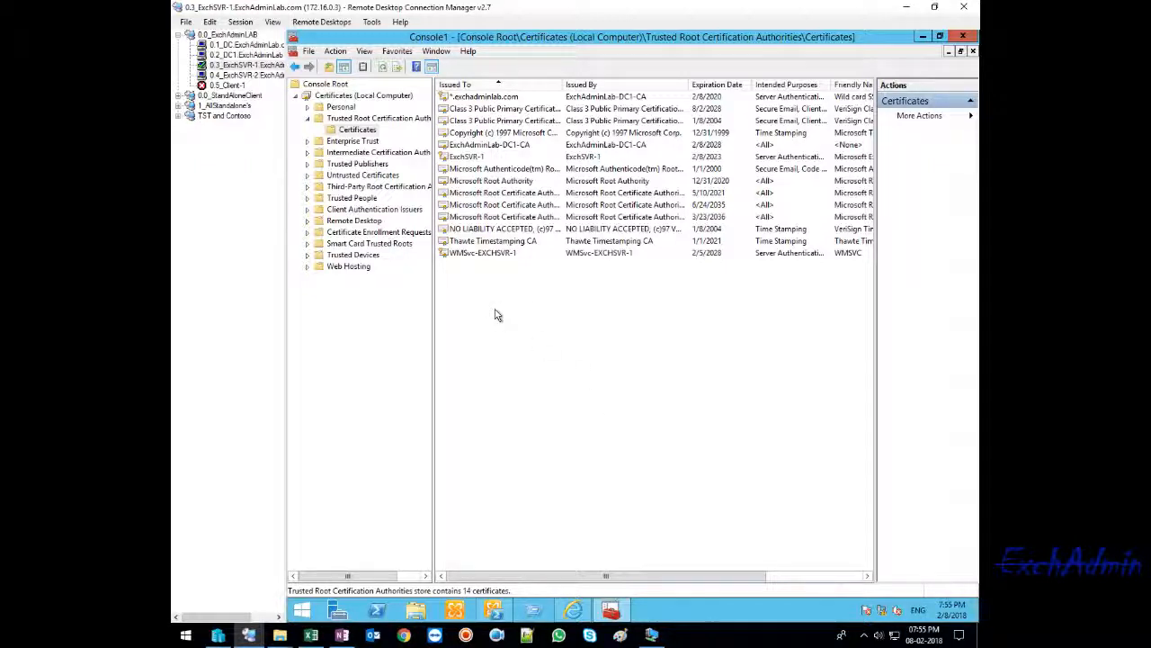
{"action": "key", "text": "ctrl+a"}
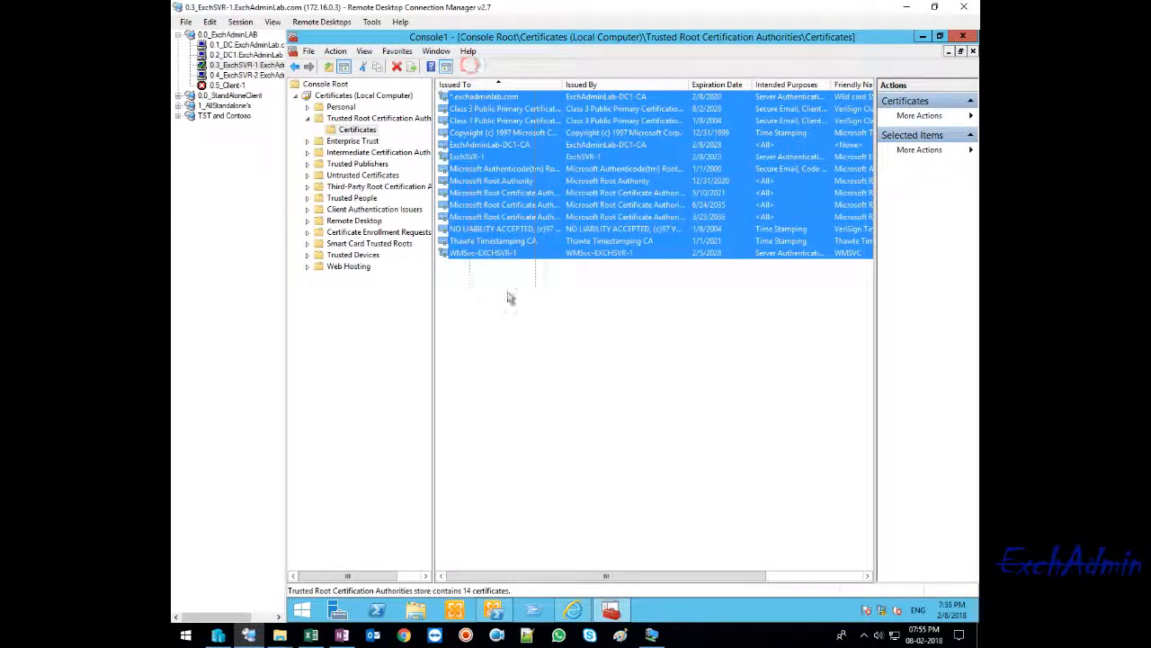
{"action": "left_click", "coordinate": [513, 351]}
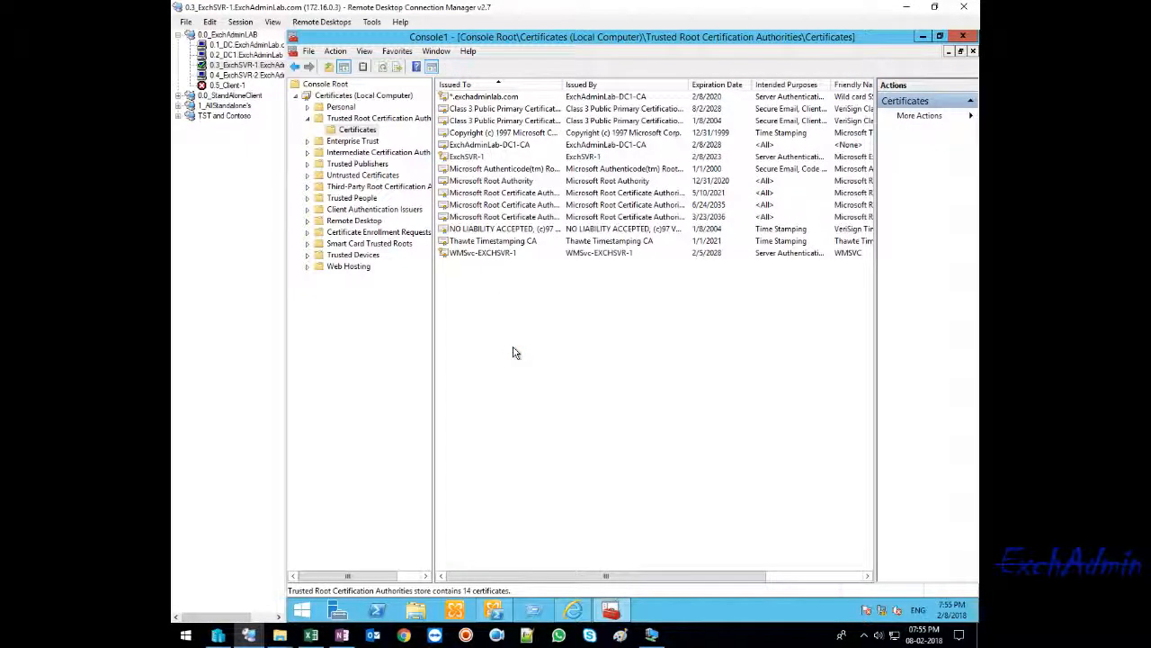
{"action": "left_click_drag", "start_coordinate": [513, 353], "coordinate": [494, 92]}
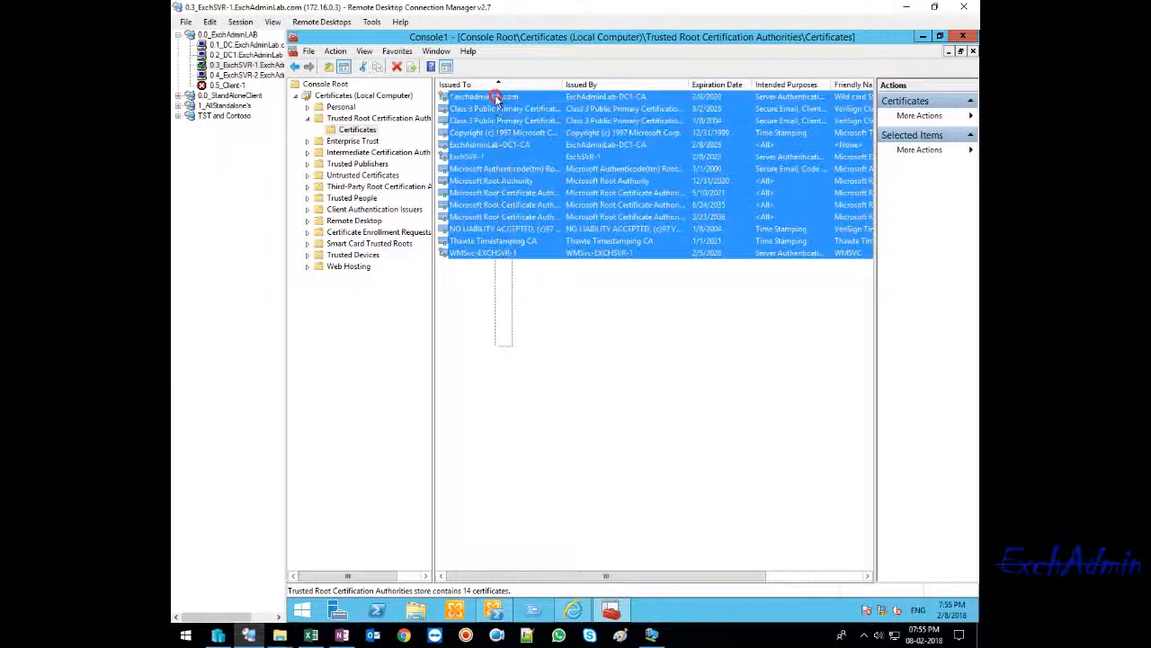
{"action": "left_click", "coordinate": [508, 371]}
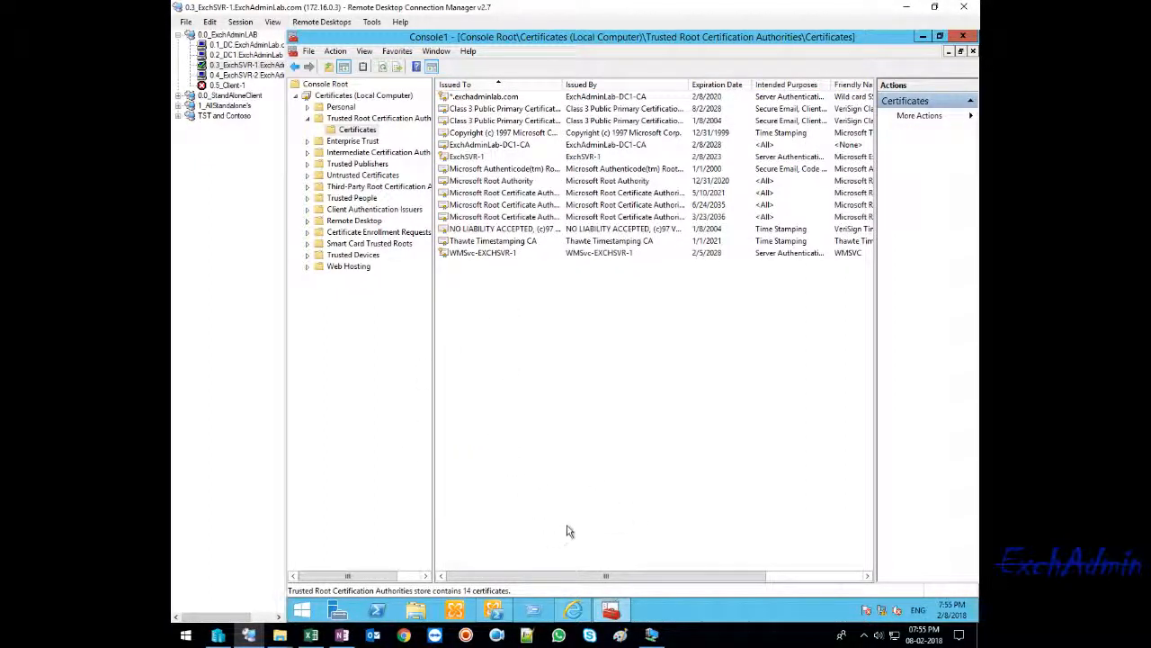
{"action": "left_click", "coordinate": [573, 611]}
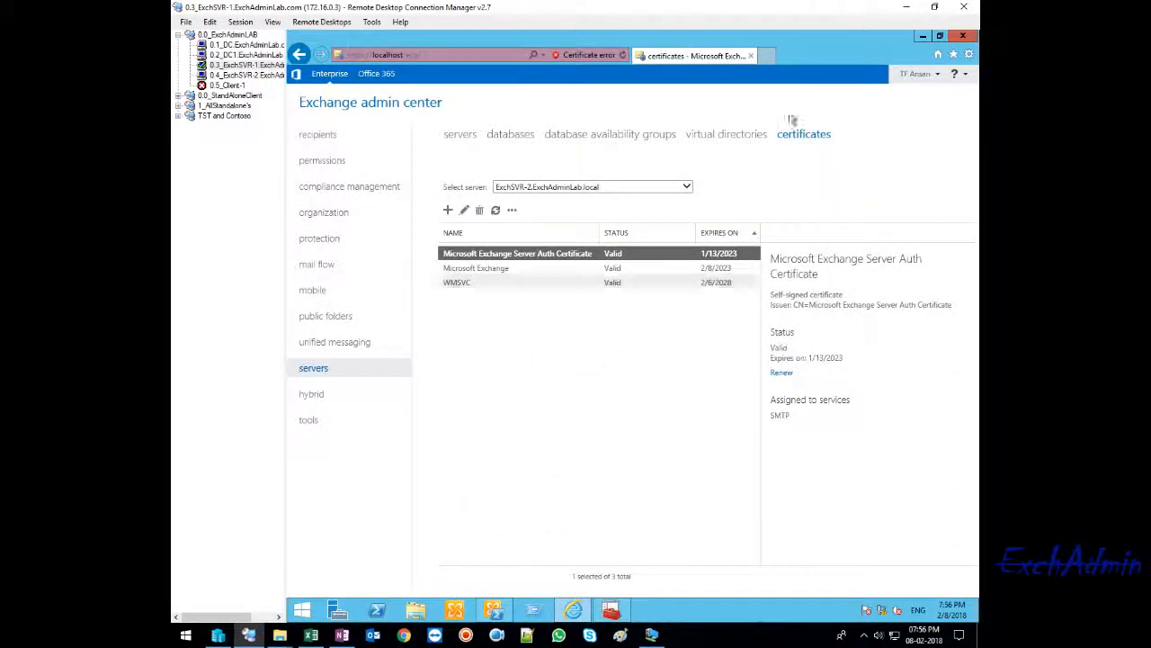
{"action": "left_click", "coordinate": [923, 36]}
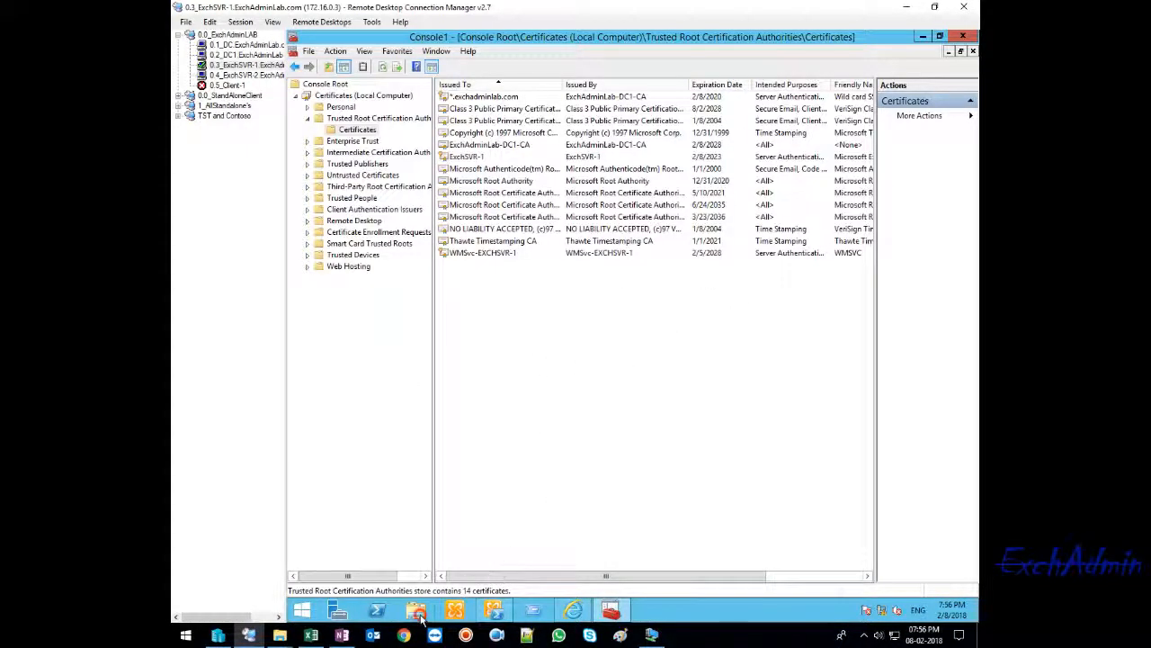
- Open the Cert Req folder on Local Disk (C:)
{"action": "left_click", "coordinate": [416, 612]}
{"action": "double_click", "coordinate": [461, 252]}
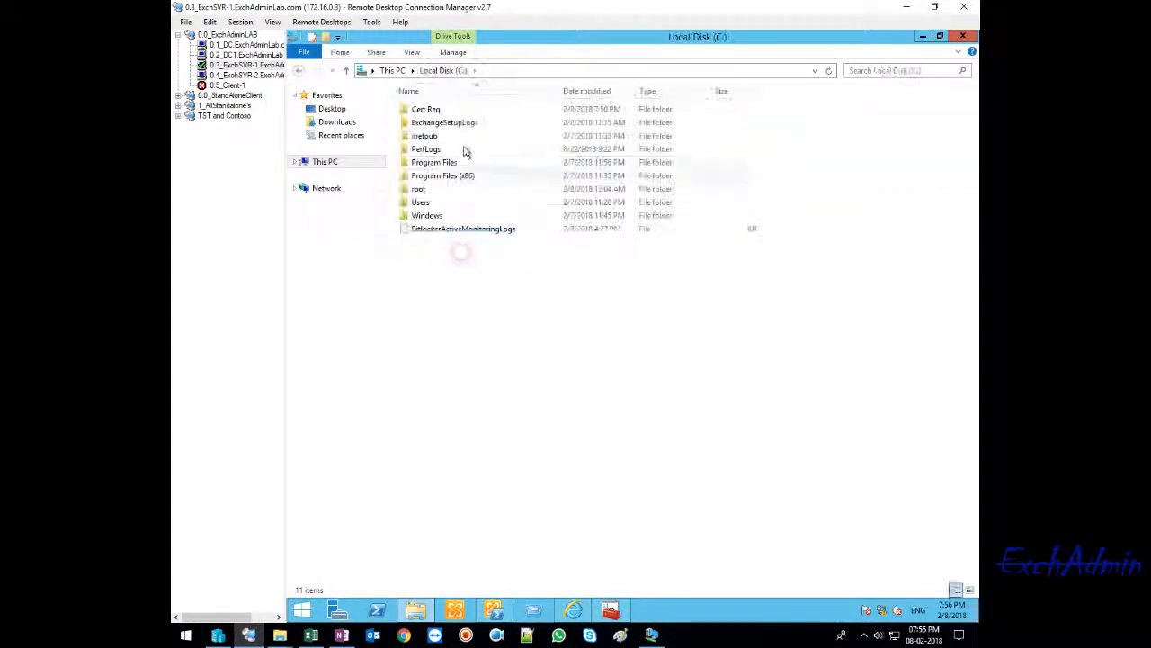
{"action": "double_click", "coordinate": [431, 109]}
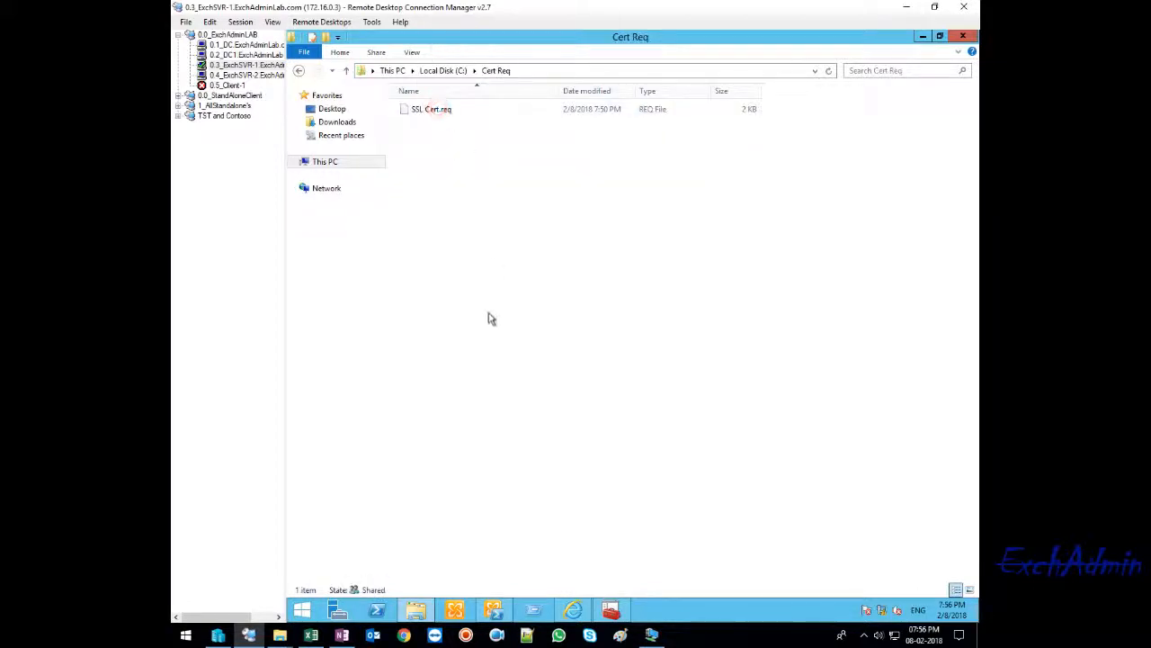
- Check the file commands for SSL Cert.req and the programs offered for opening it, leaving the file unopened
{"action": "right_click", "coordinate": [418, 110]}
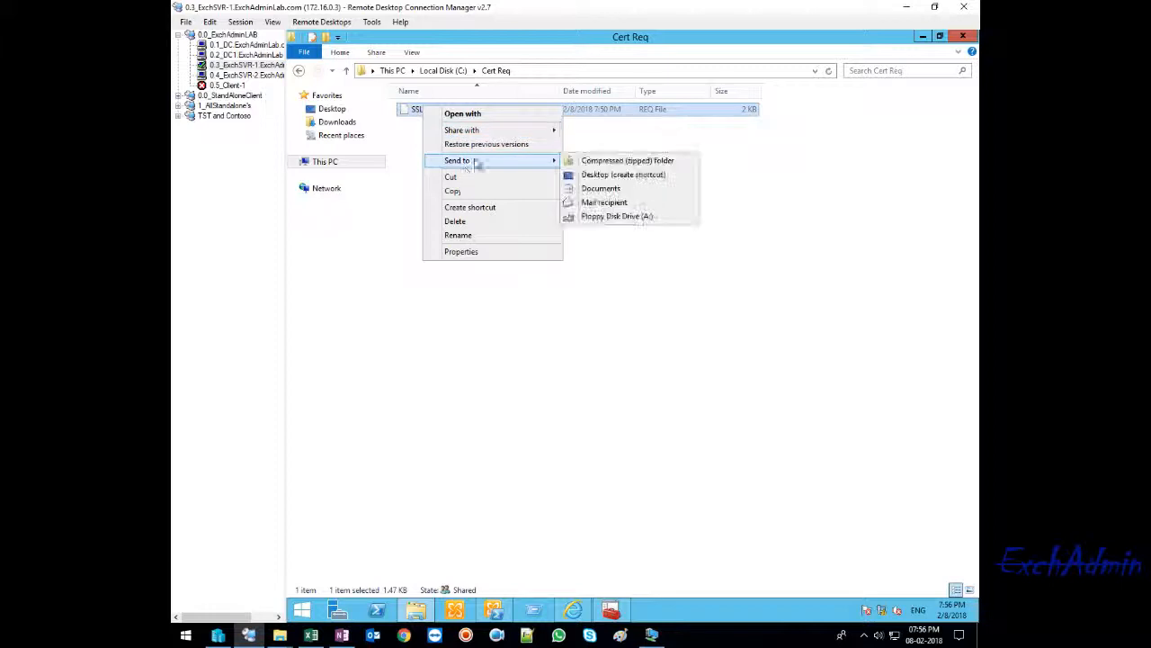
{"action": "left_click", "coordinate": [643, 354]}
{"action": "right_click", "coordinate": [427, 118]}
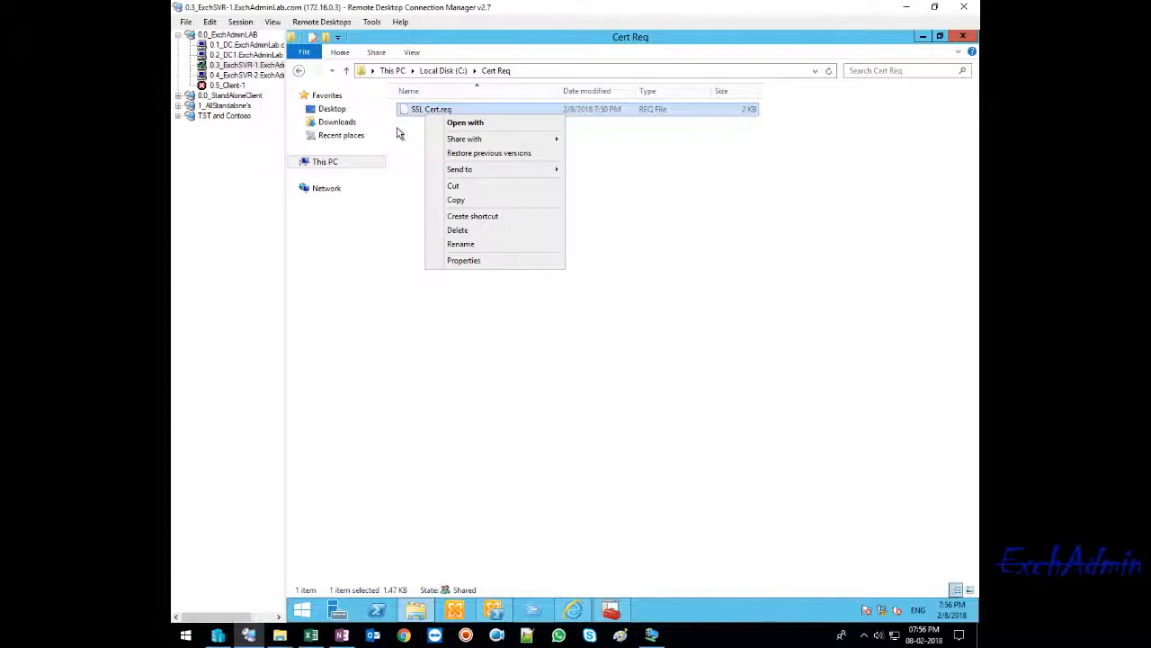
{"action": "left_click", "coordinate": [417, 120]}
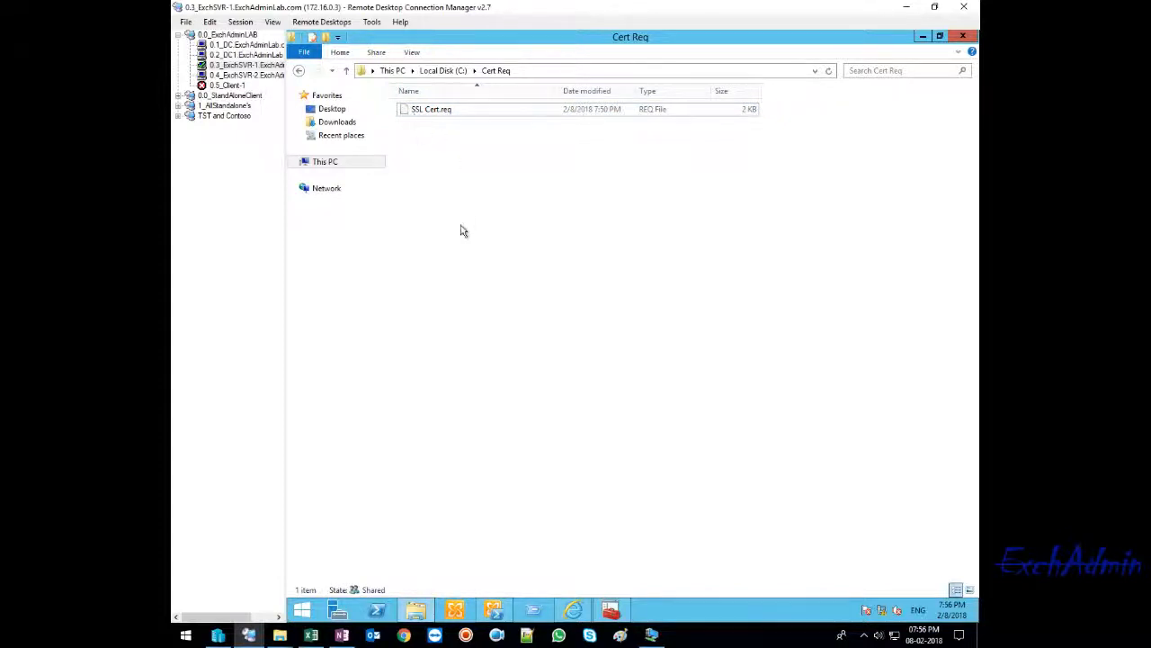
{"action": "double_click", "coordinate": [430, 114]}
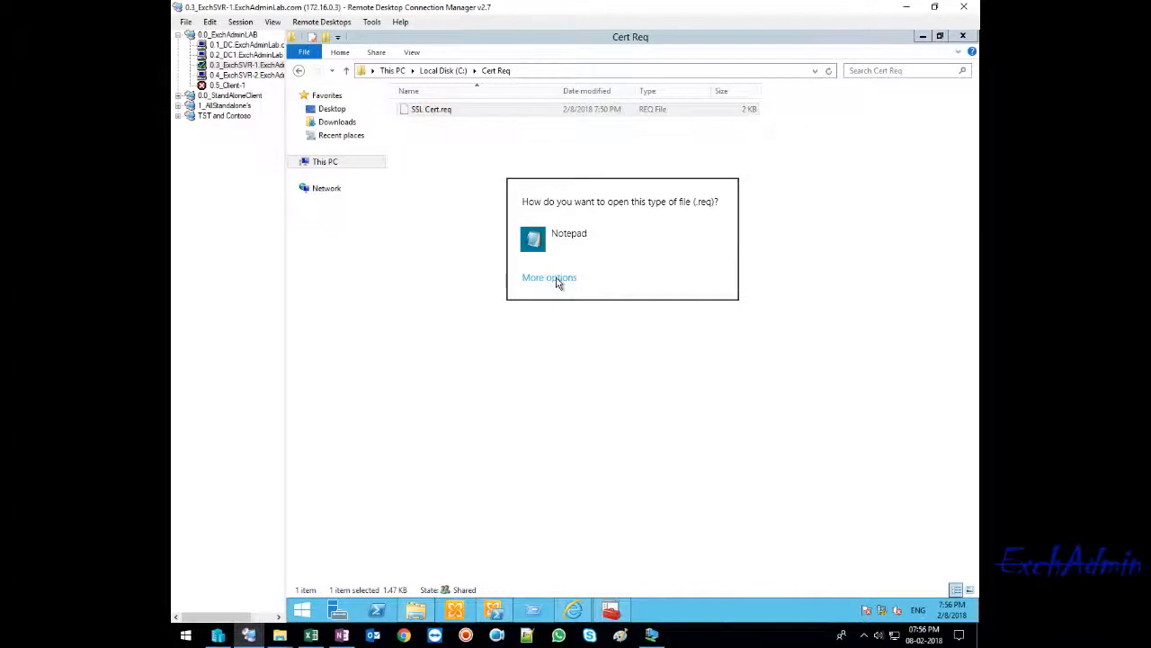
{"action": "left_click", "coordinate": [568, 390]}
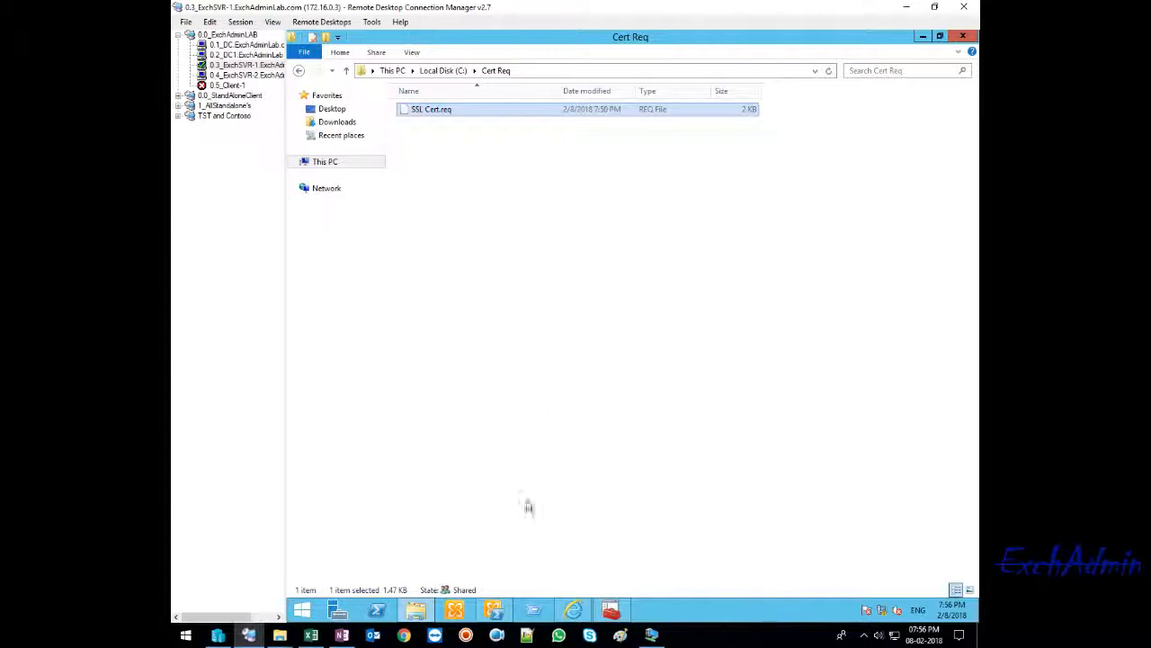
- Return to the certificates console and review the trusted root entries, ending on the *.exchadminlab.com certificate
{"action": "left_click", "coordinate": [611, 616]}
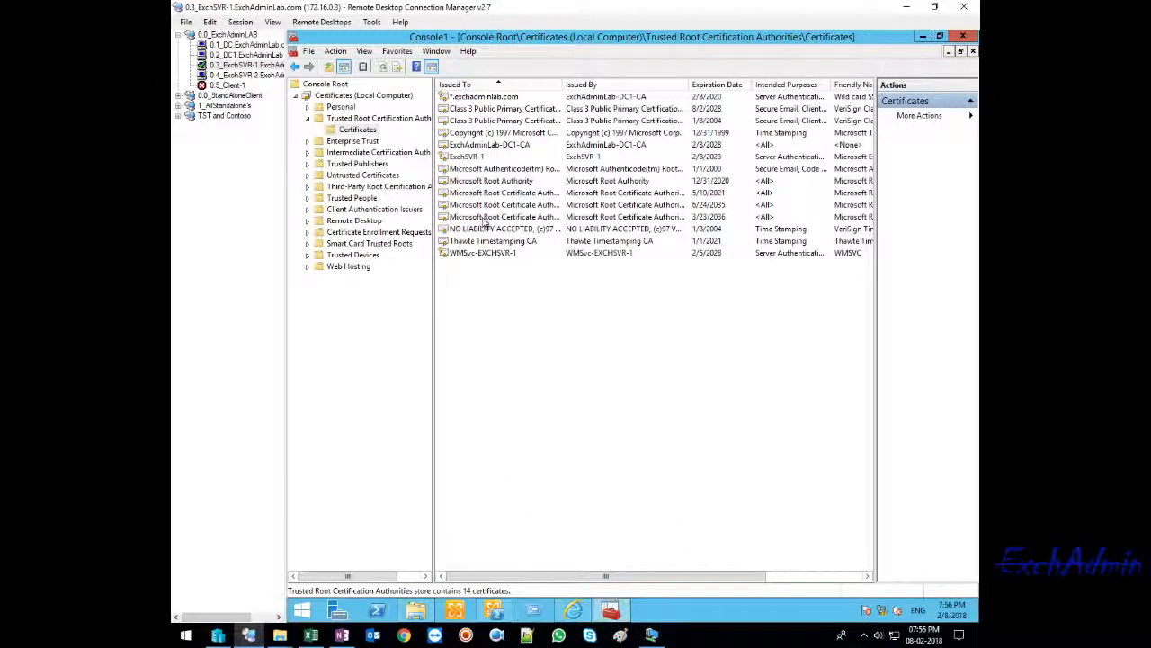
{"action": "left_click", "coordinate": [490, 97]}
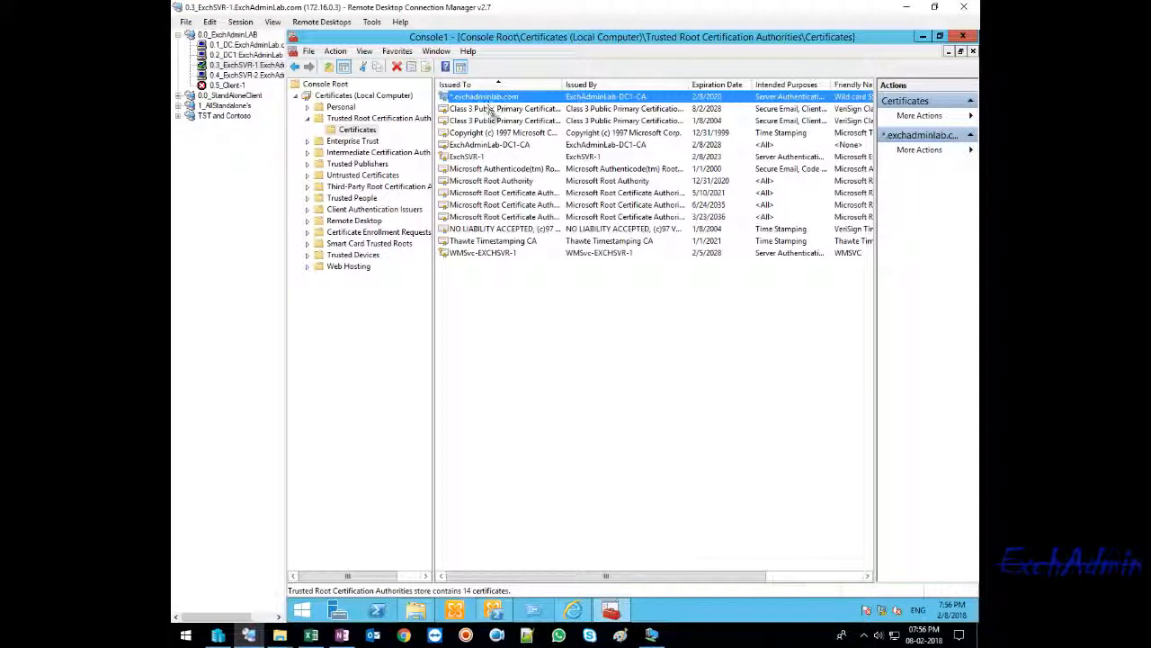
{"action": "left_click", "coordinate": [493, 108]}
{"action": "left_click", "coordinate": [492, 122]}
{"action": "left_click", "coordinate": [491, 110]}
{"action": "left_click", "coordinate": [490, 97]}
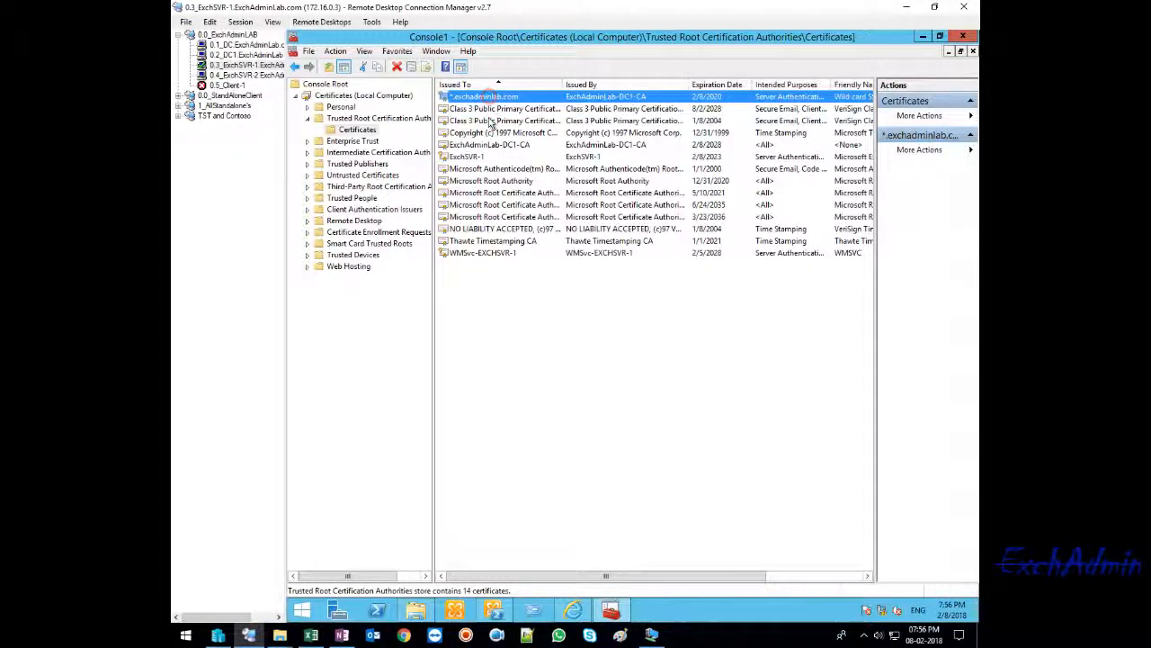
{"action": "left_click", "coordinate": [498, 109]}
{"action": "left_click", "coordinate": [501, 122]}
{"action": "left_click", "coordinate": [493, 133]}
{"action": "left_click", "coordinate": [486, 145]}
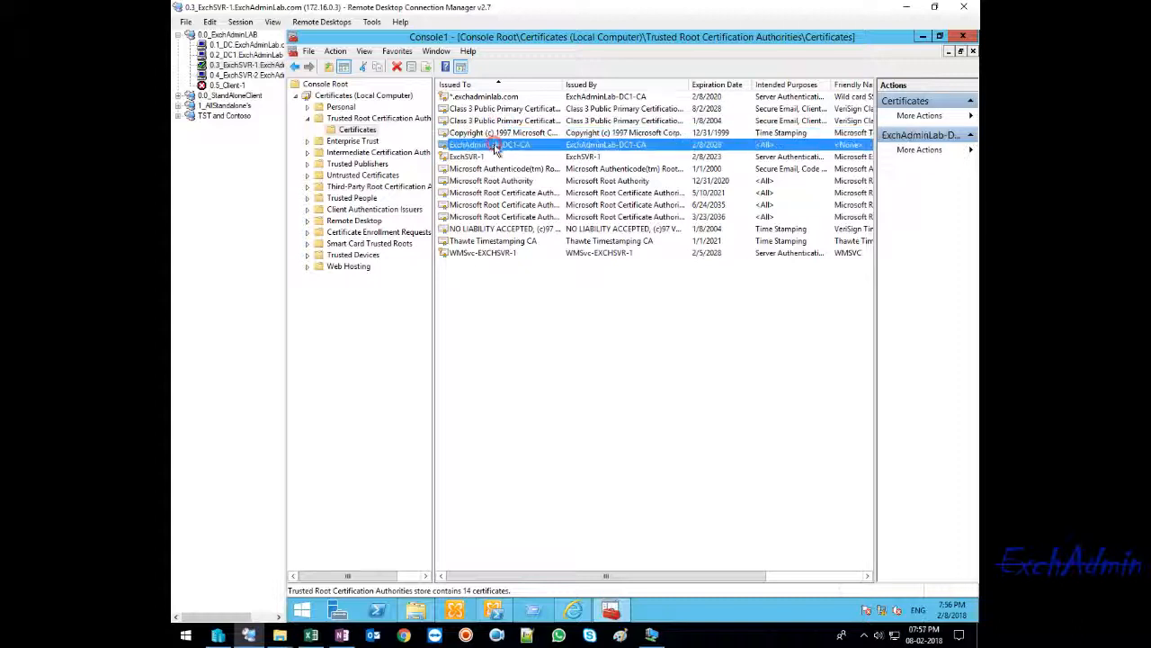
{"action": "left_click", "coordinate": [480, 157]}
{"action": "left_click", "coordinate": [480, 169]}
{"action": "left_click", "coordinate": [483, 98]}
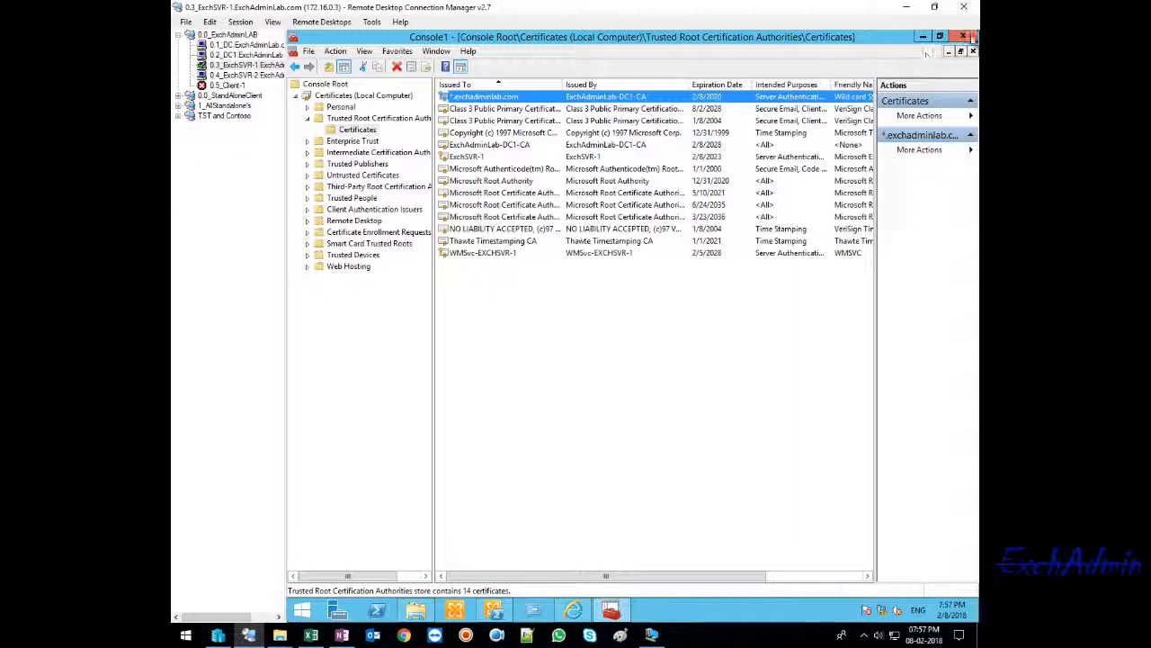
- Close the certificates console and the Cert Req folder window, and refresh the server's desktop
{"action": "left_click", "coordinate": [972, 37]}
{"action": "left_click", "coordinate": [647, 349]}
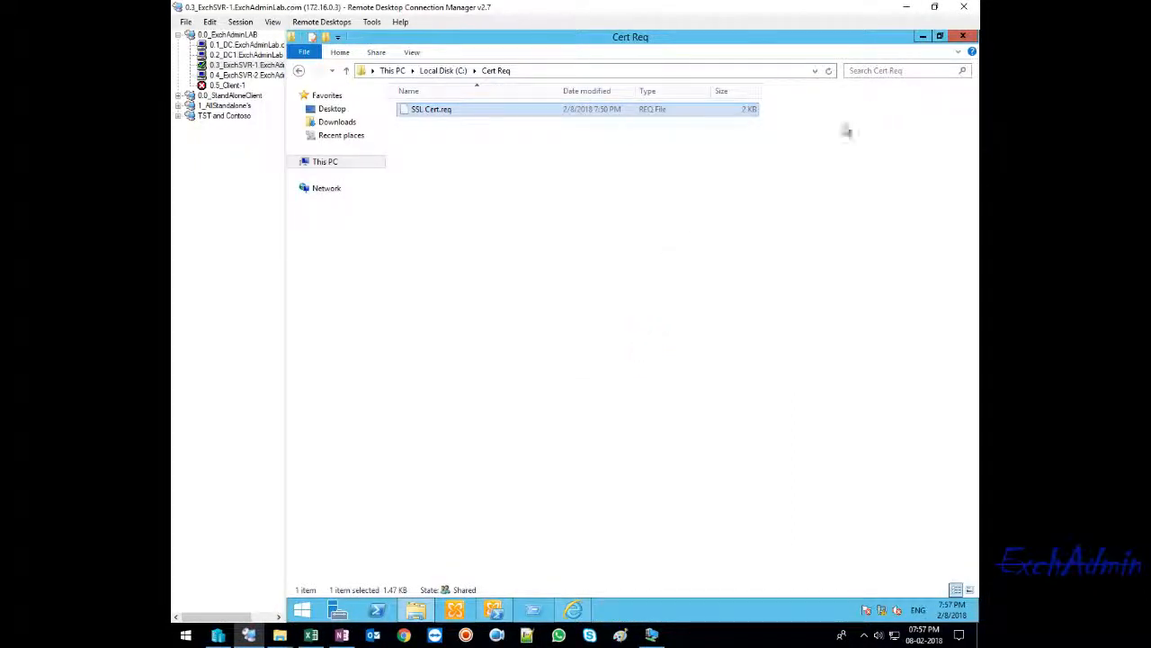
{"action": "left_click", "coordinate": [960, 37]}
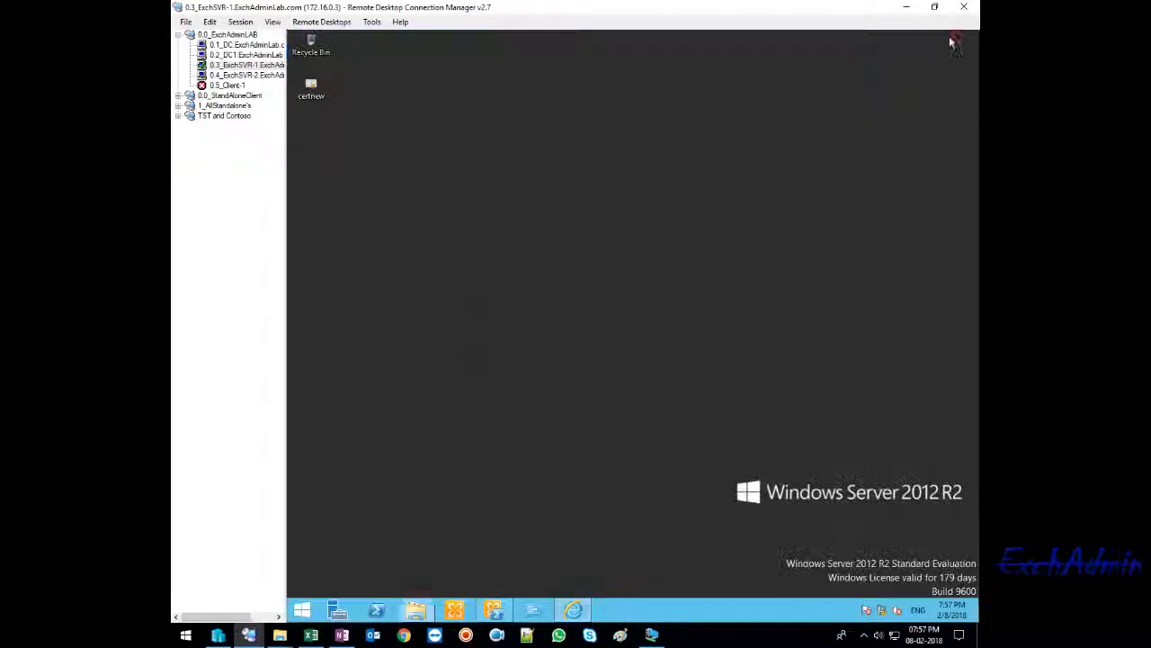
{"action": "right_click", "coordinate": [457, 90]}
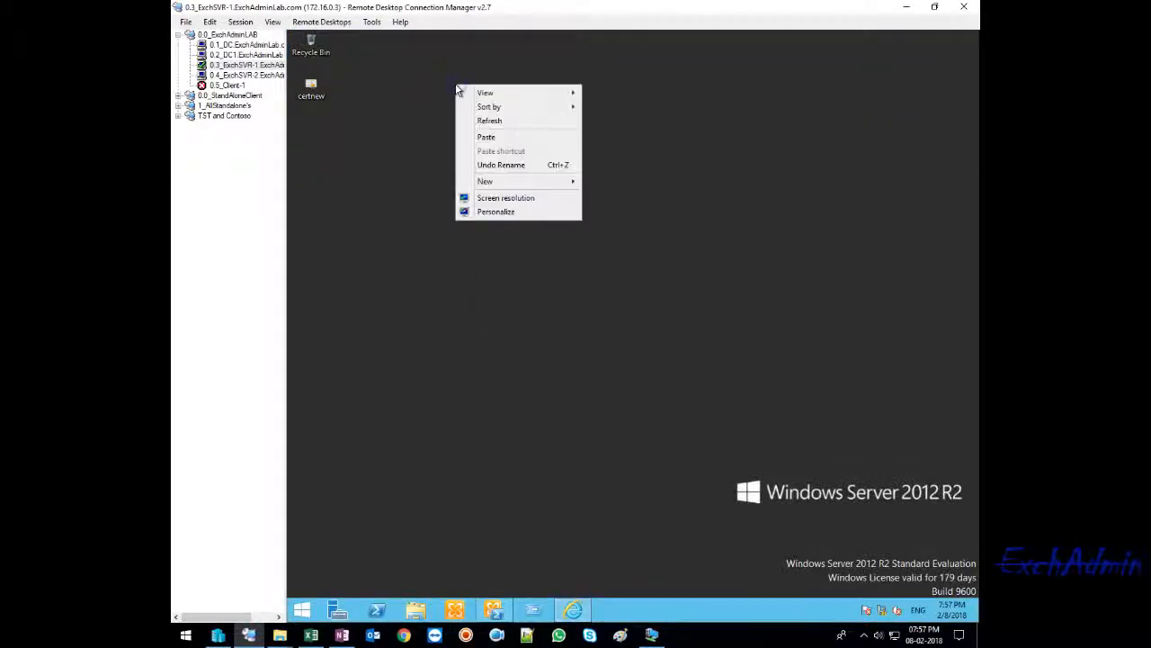
{"action": "left_click", "coordinate": [490, 124]}
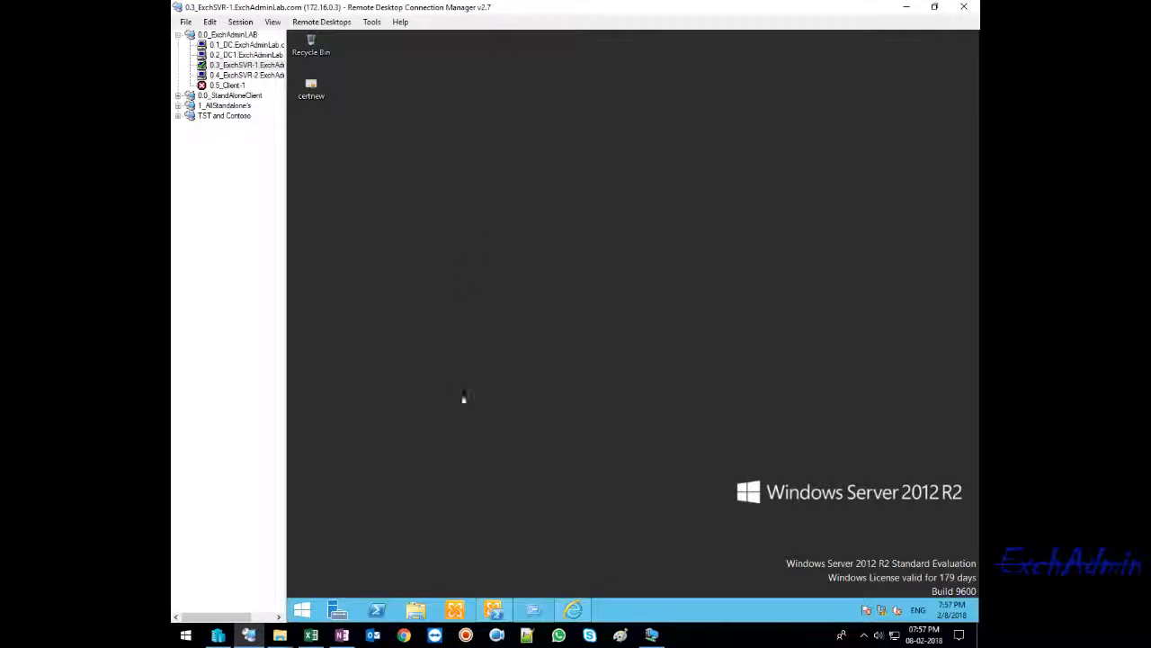
{"action": "left_click", "coordinate": [710, 641]}
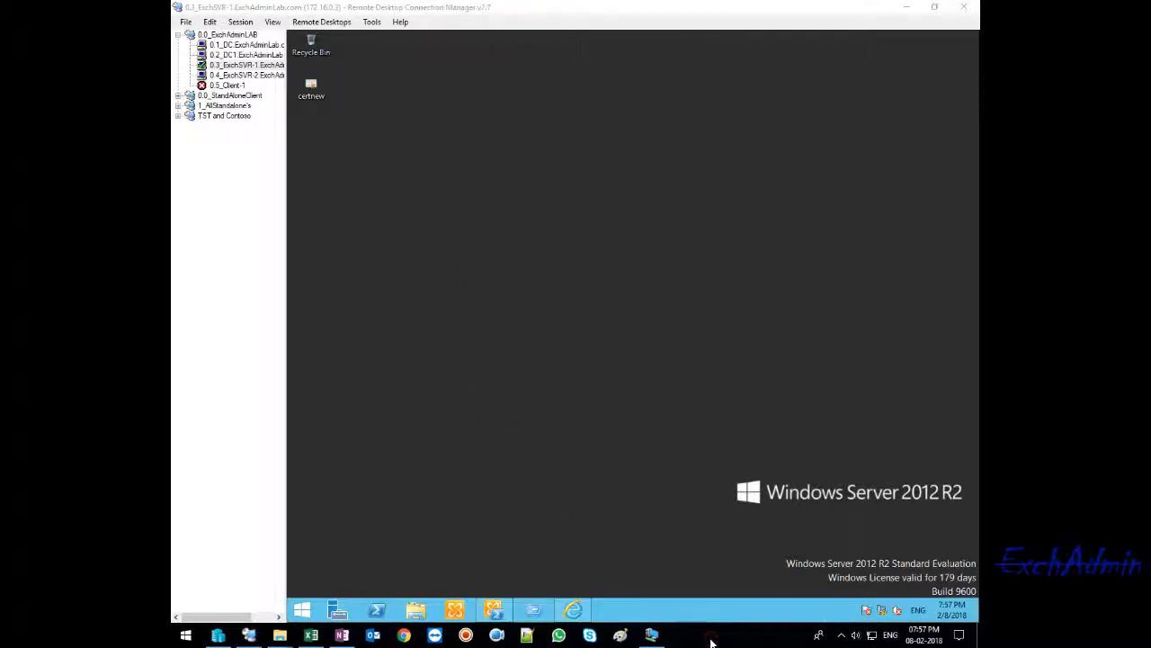